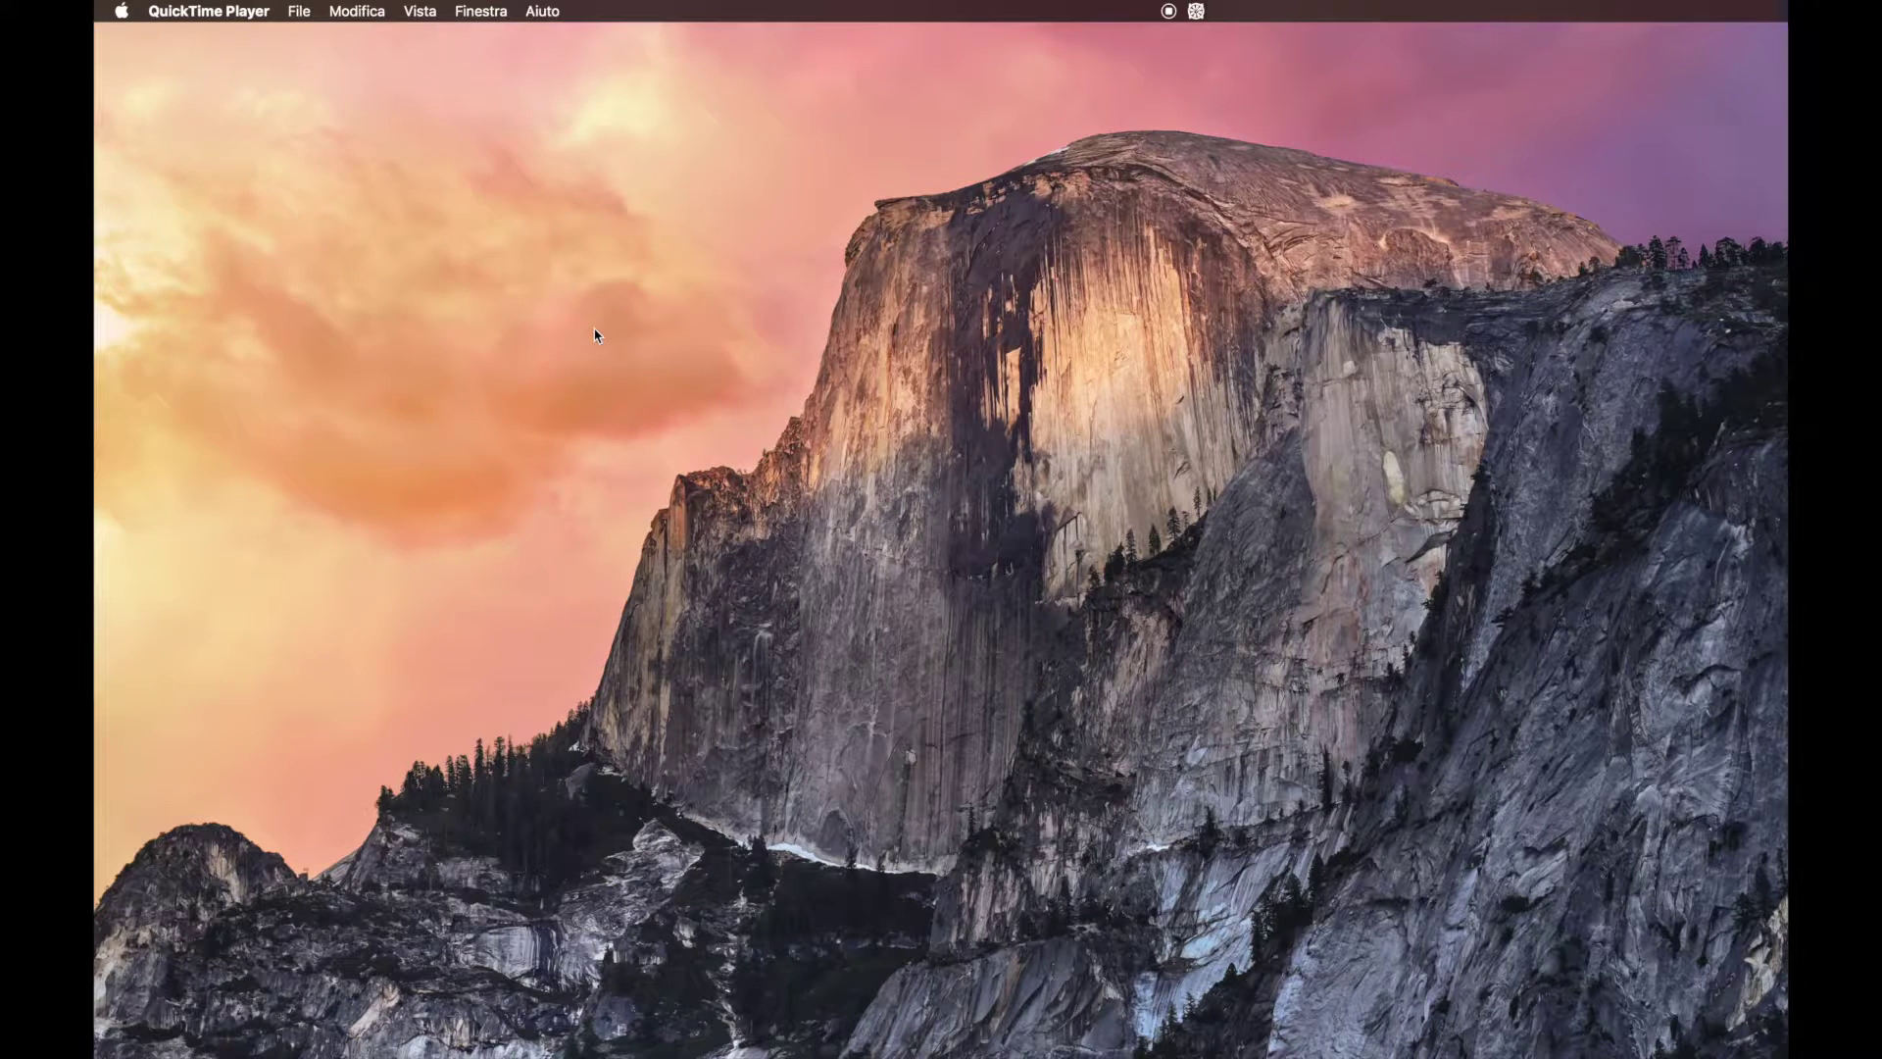
Launch Audio MIDI Setup from Spotlight and create a new multi-output device.
key("super+space")
type("midi")
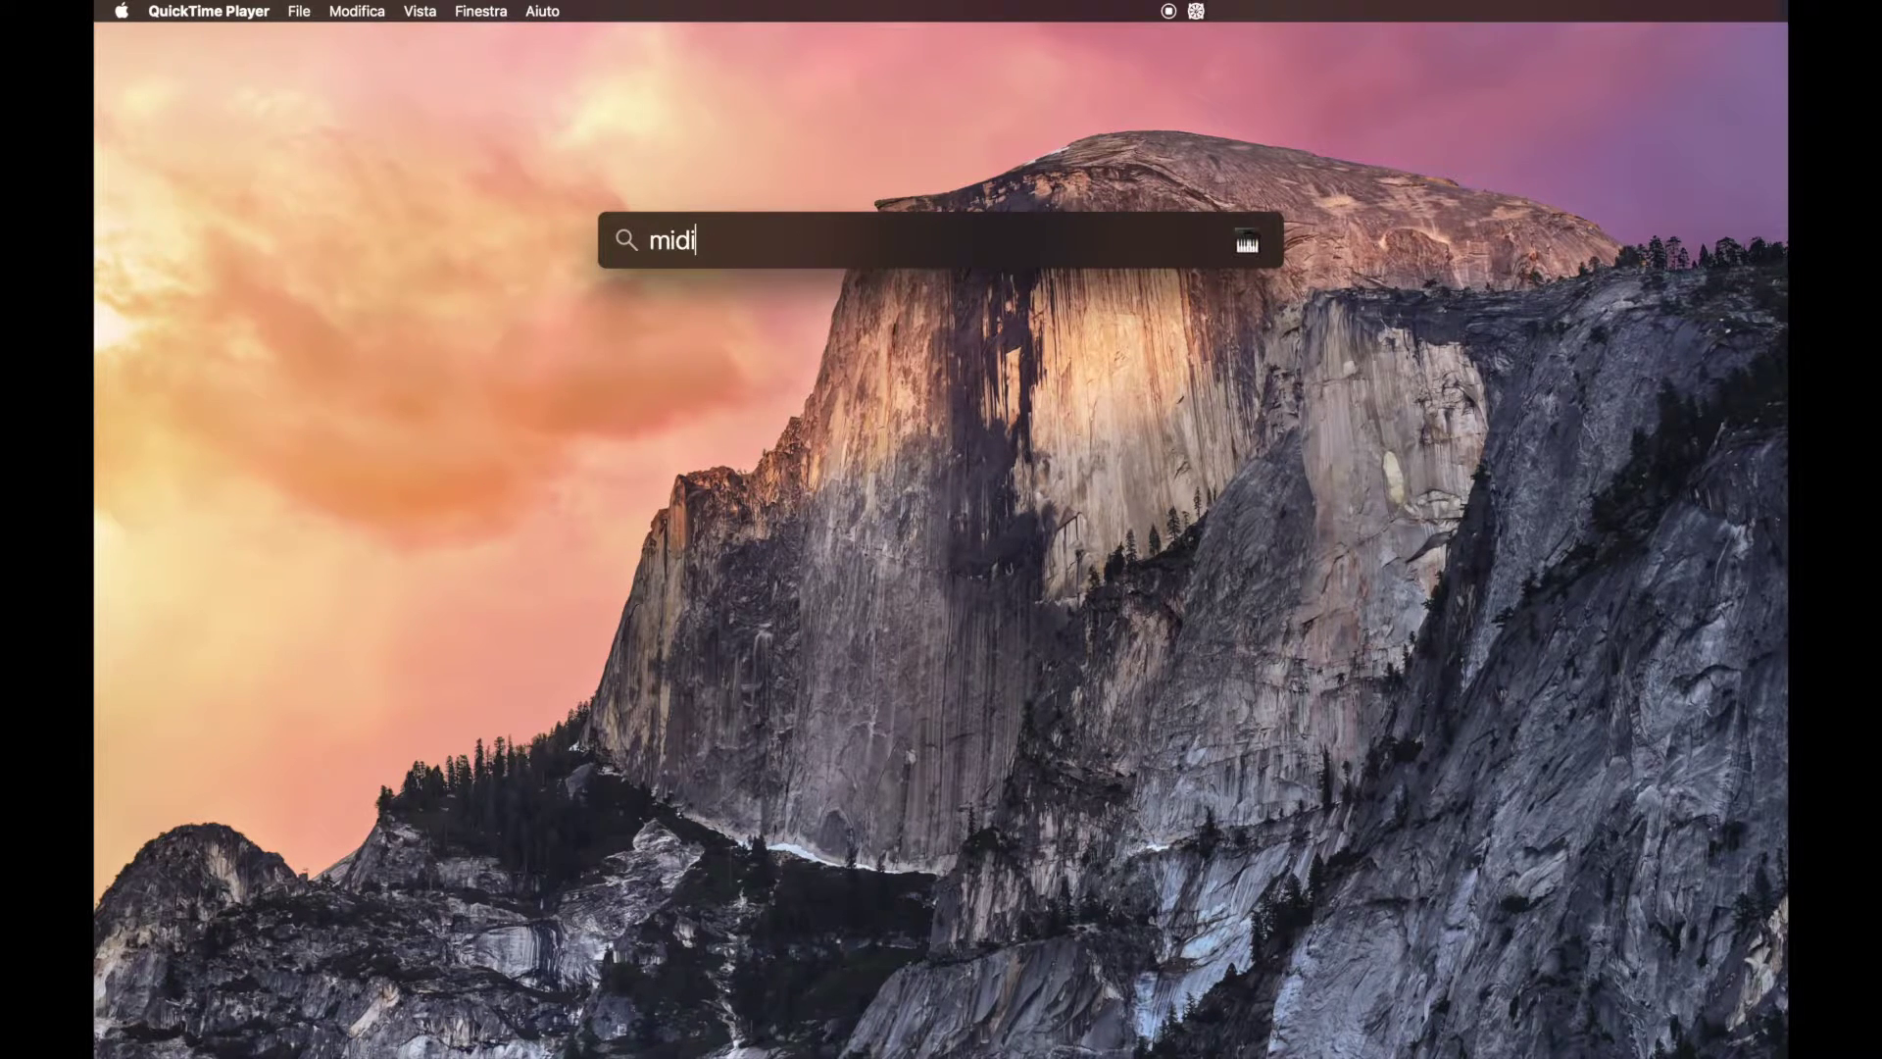
key("Return")
left_click_drag(417, 56, 542, 202)
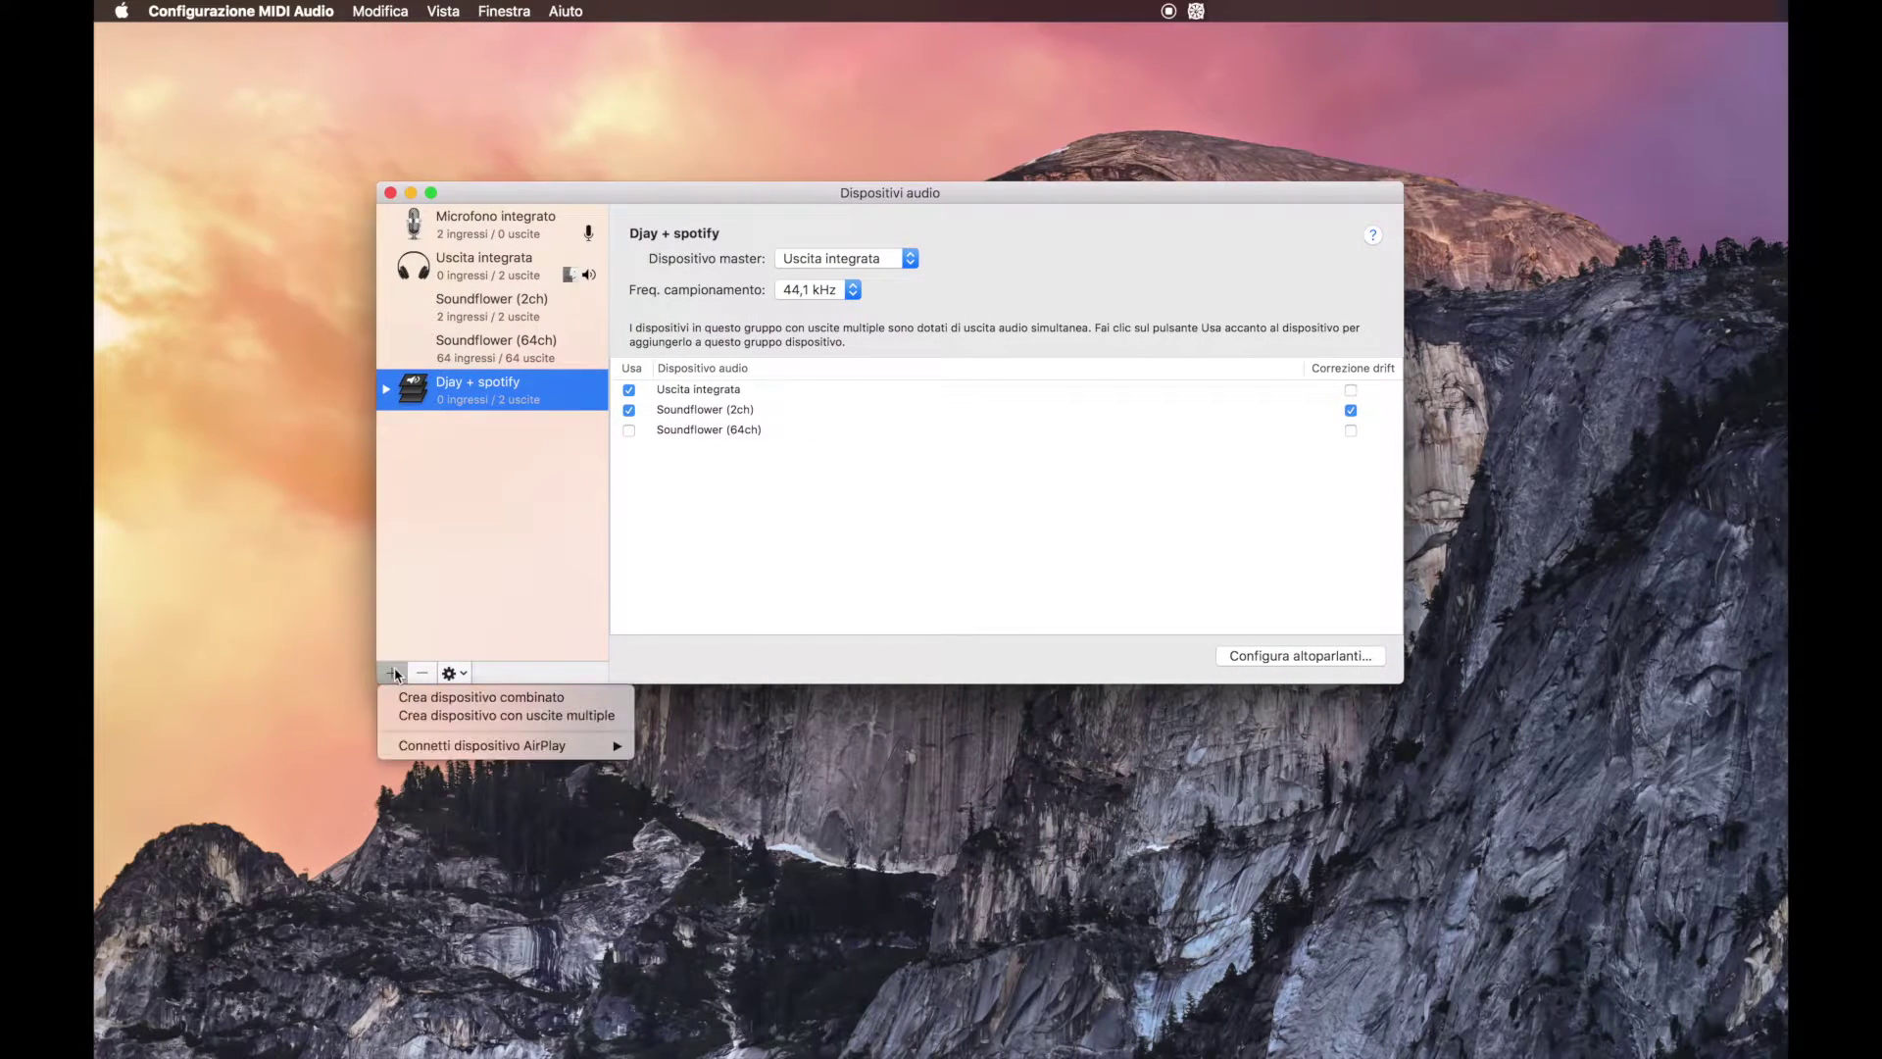
left_click(393, 674)
left_click(412, 723)
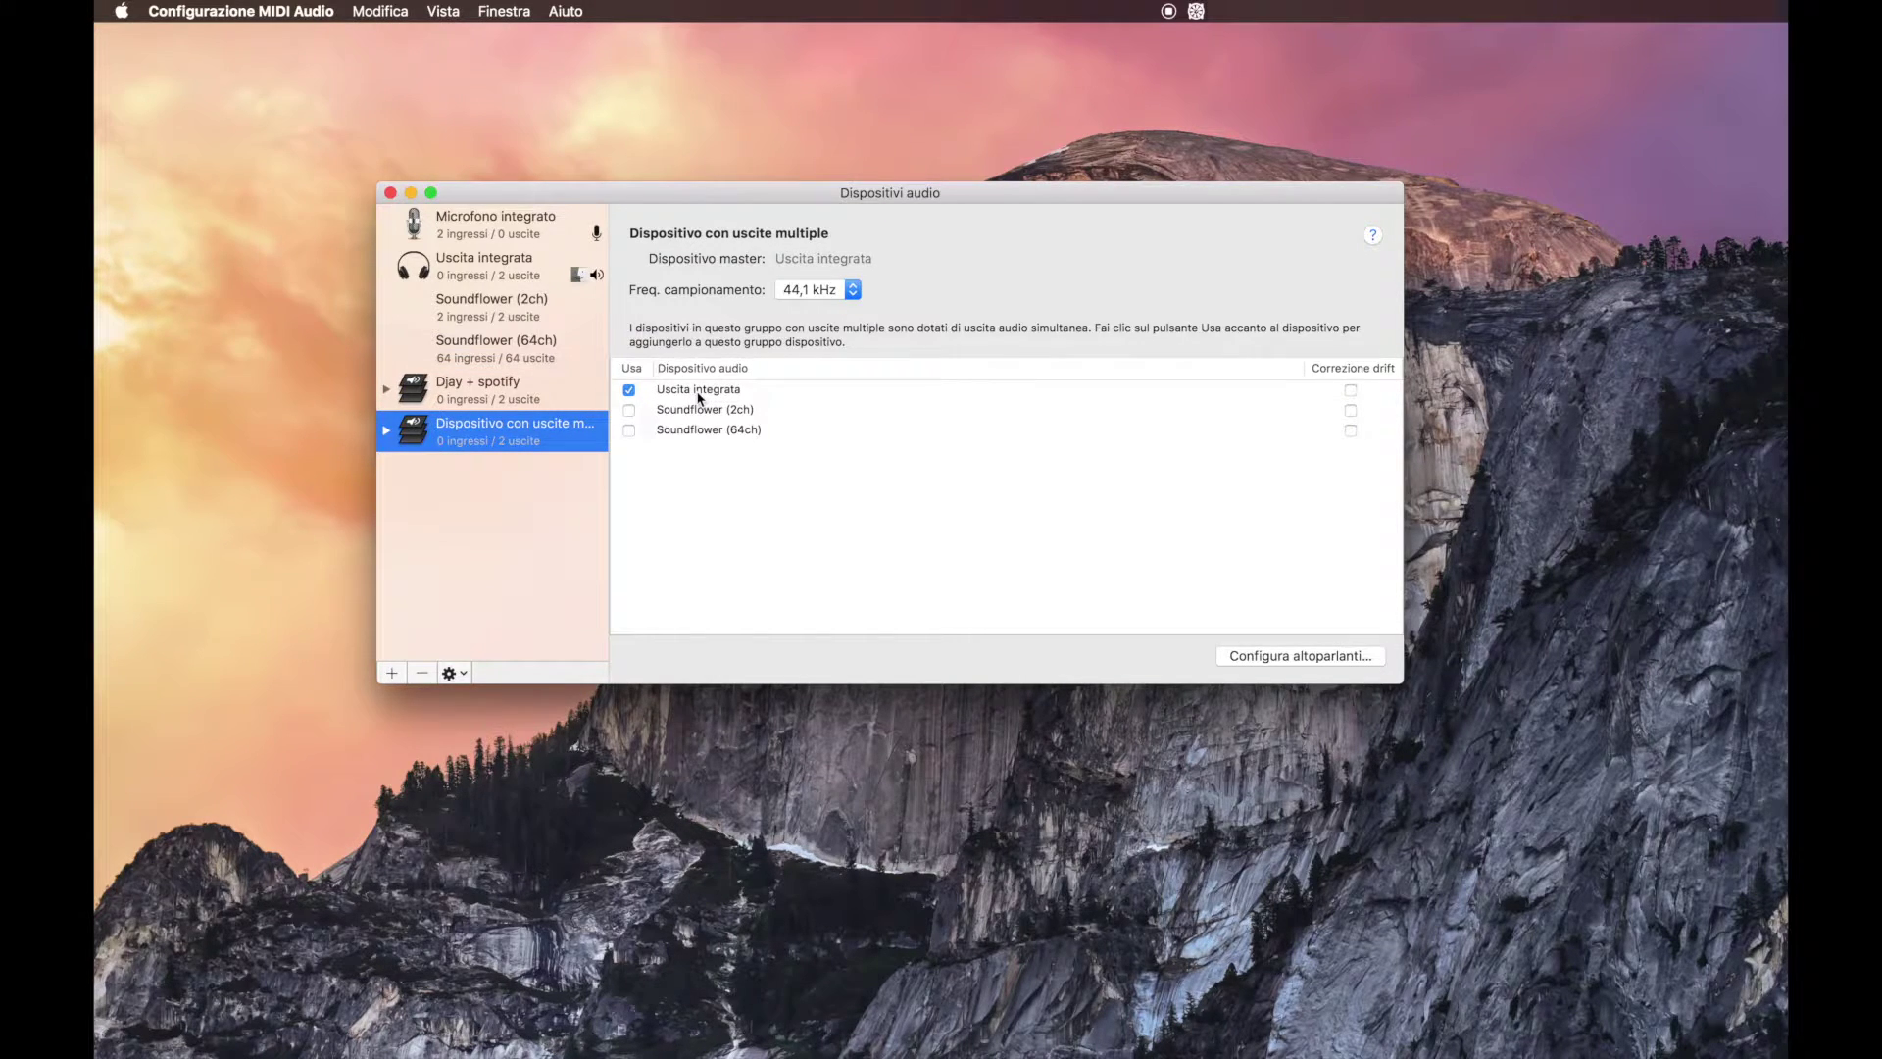
Add Soundflower (2ch) to the multi-output device and rename it 'Split cable'.
left_click(629, 411)
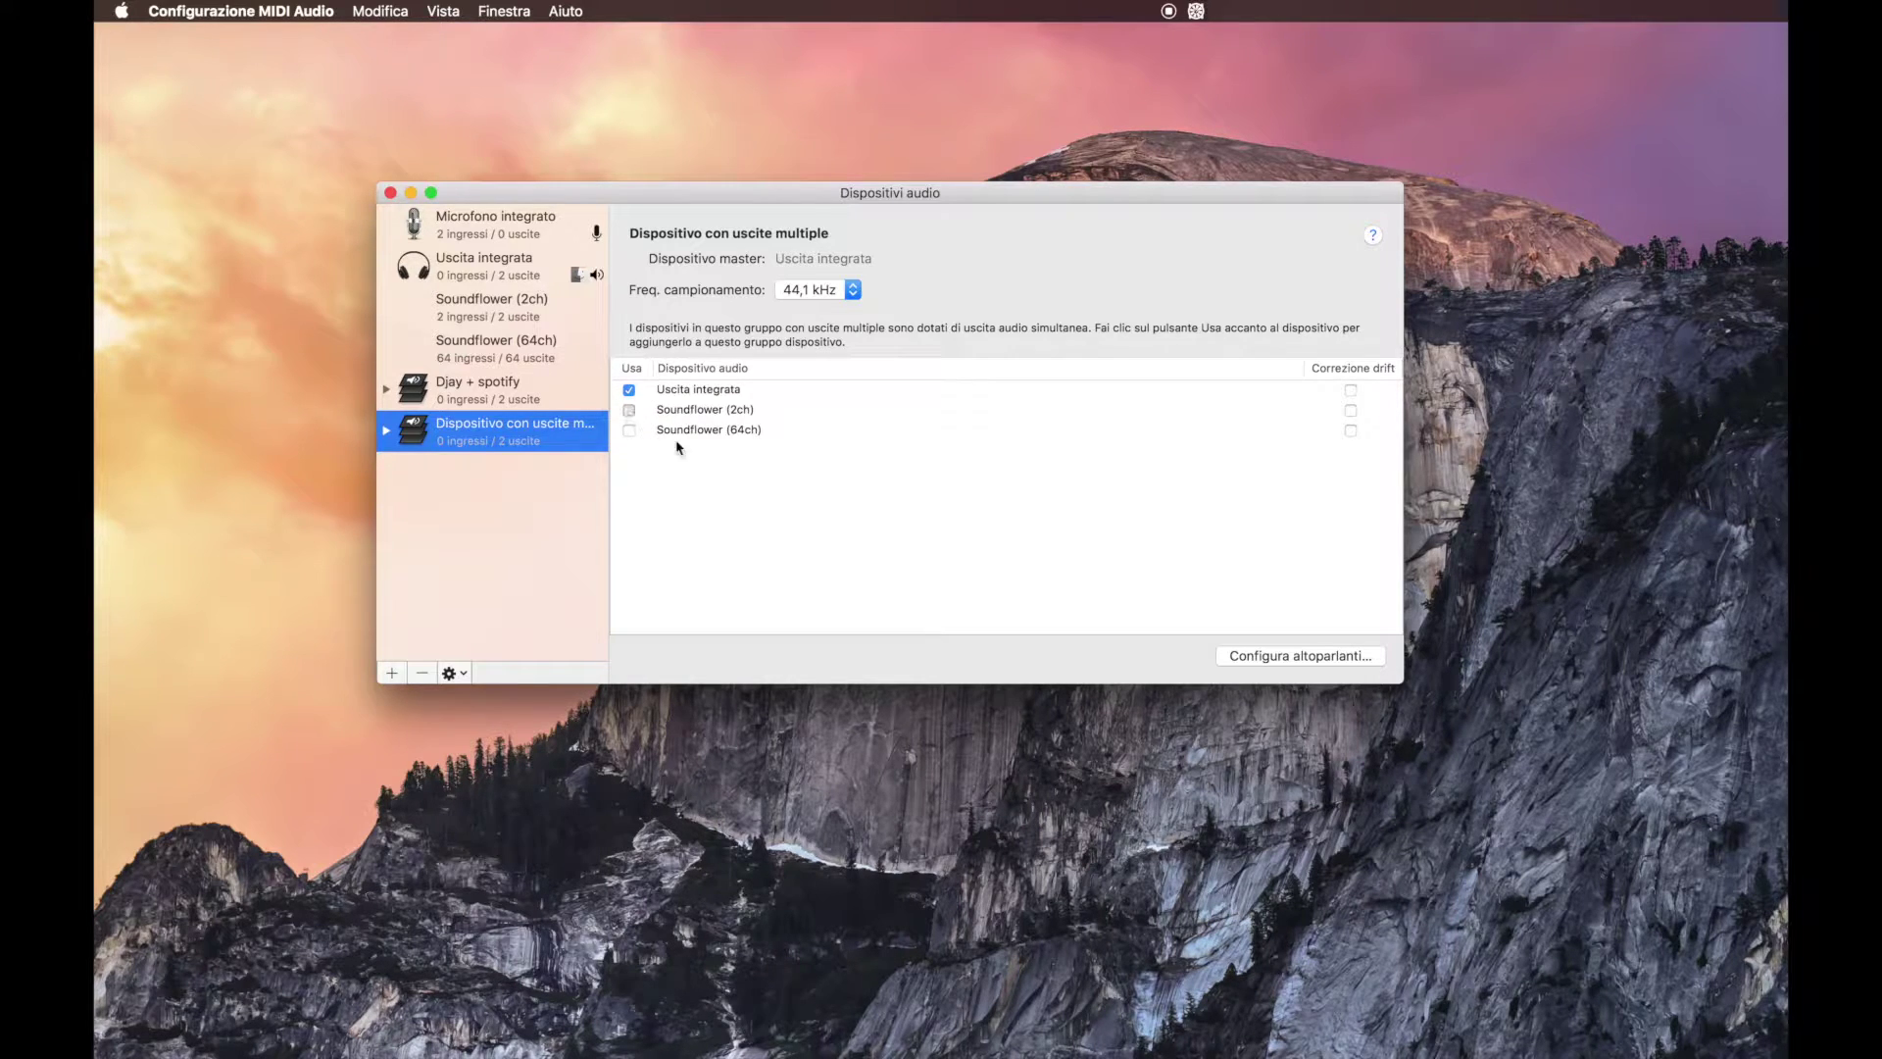
double_click(443, 434)
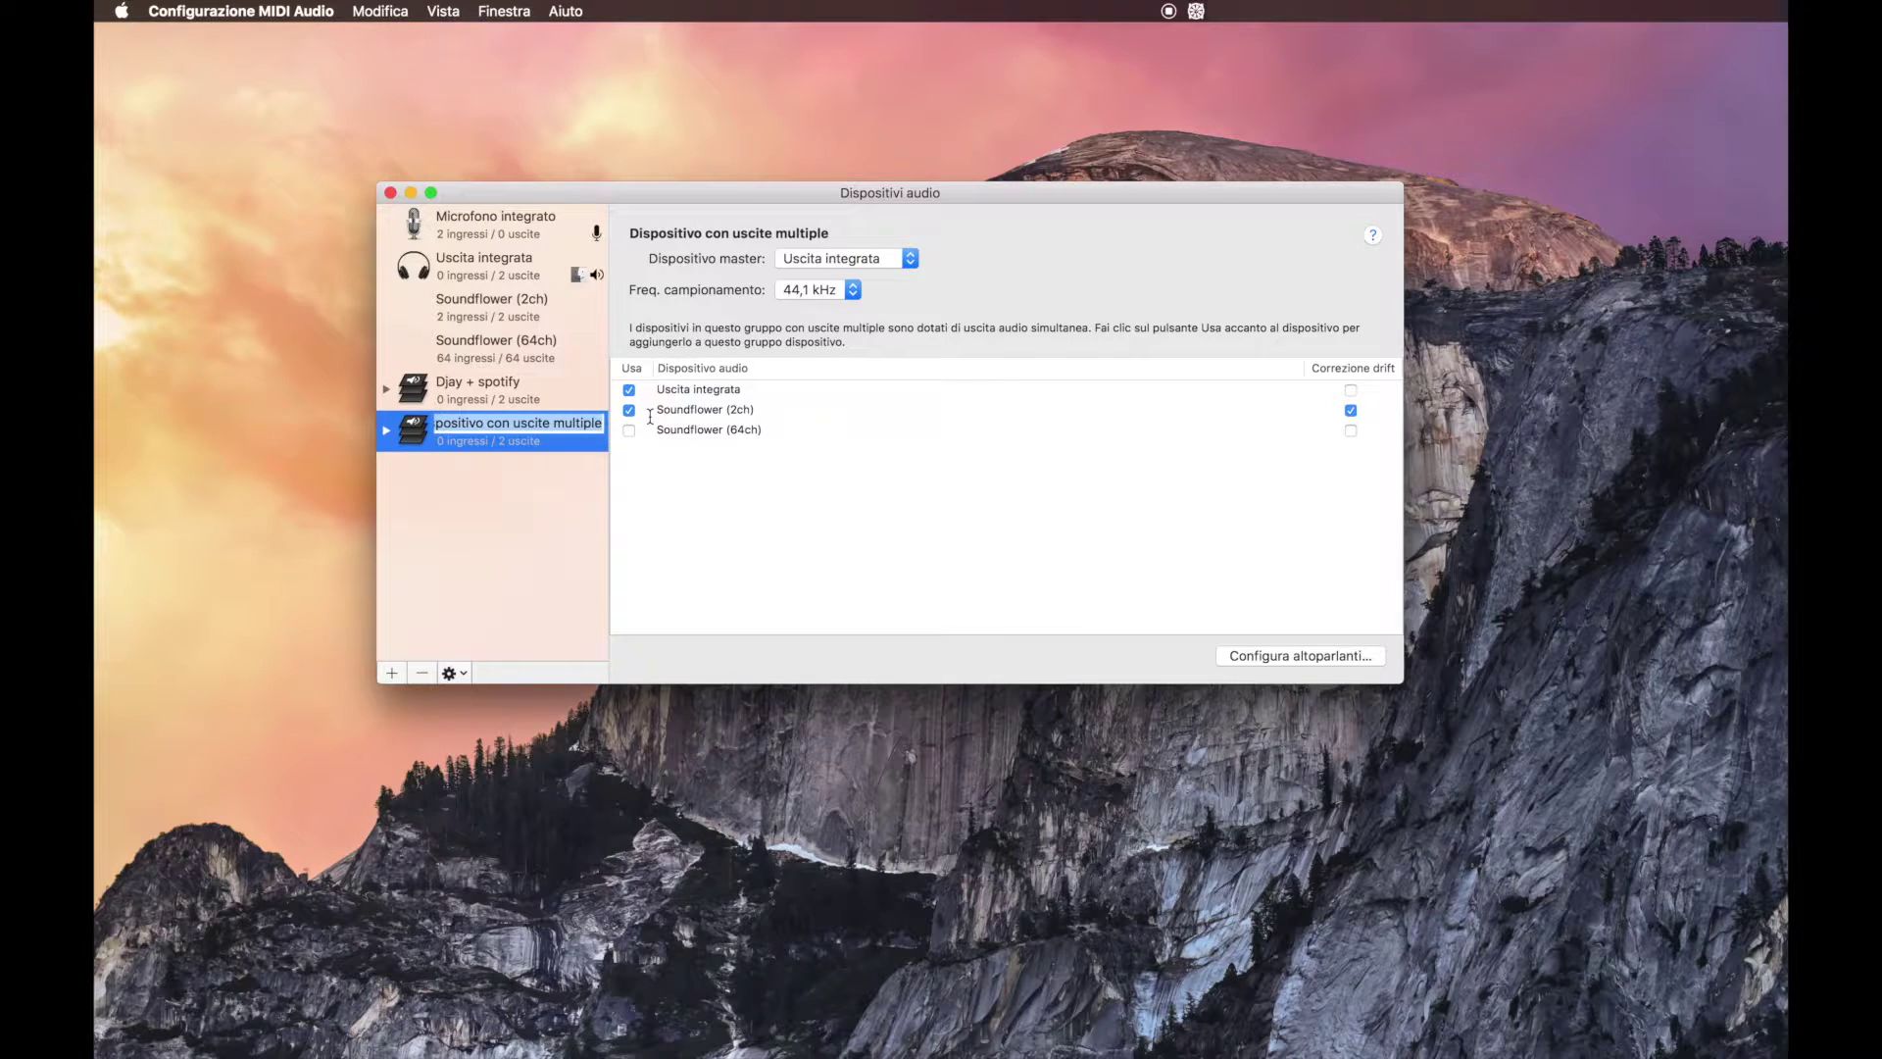
type("Split cable")
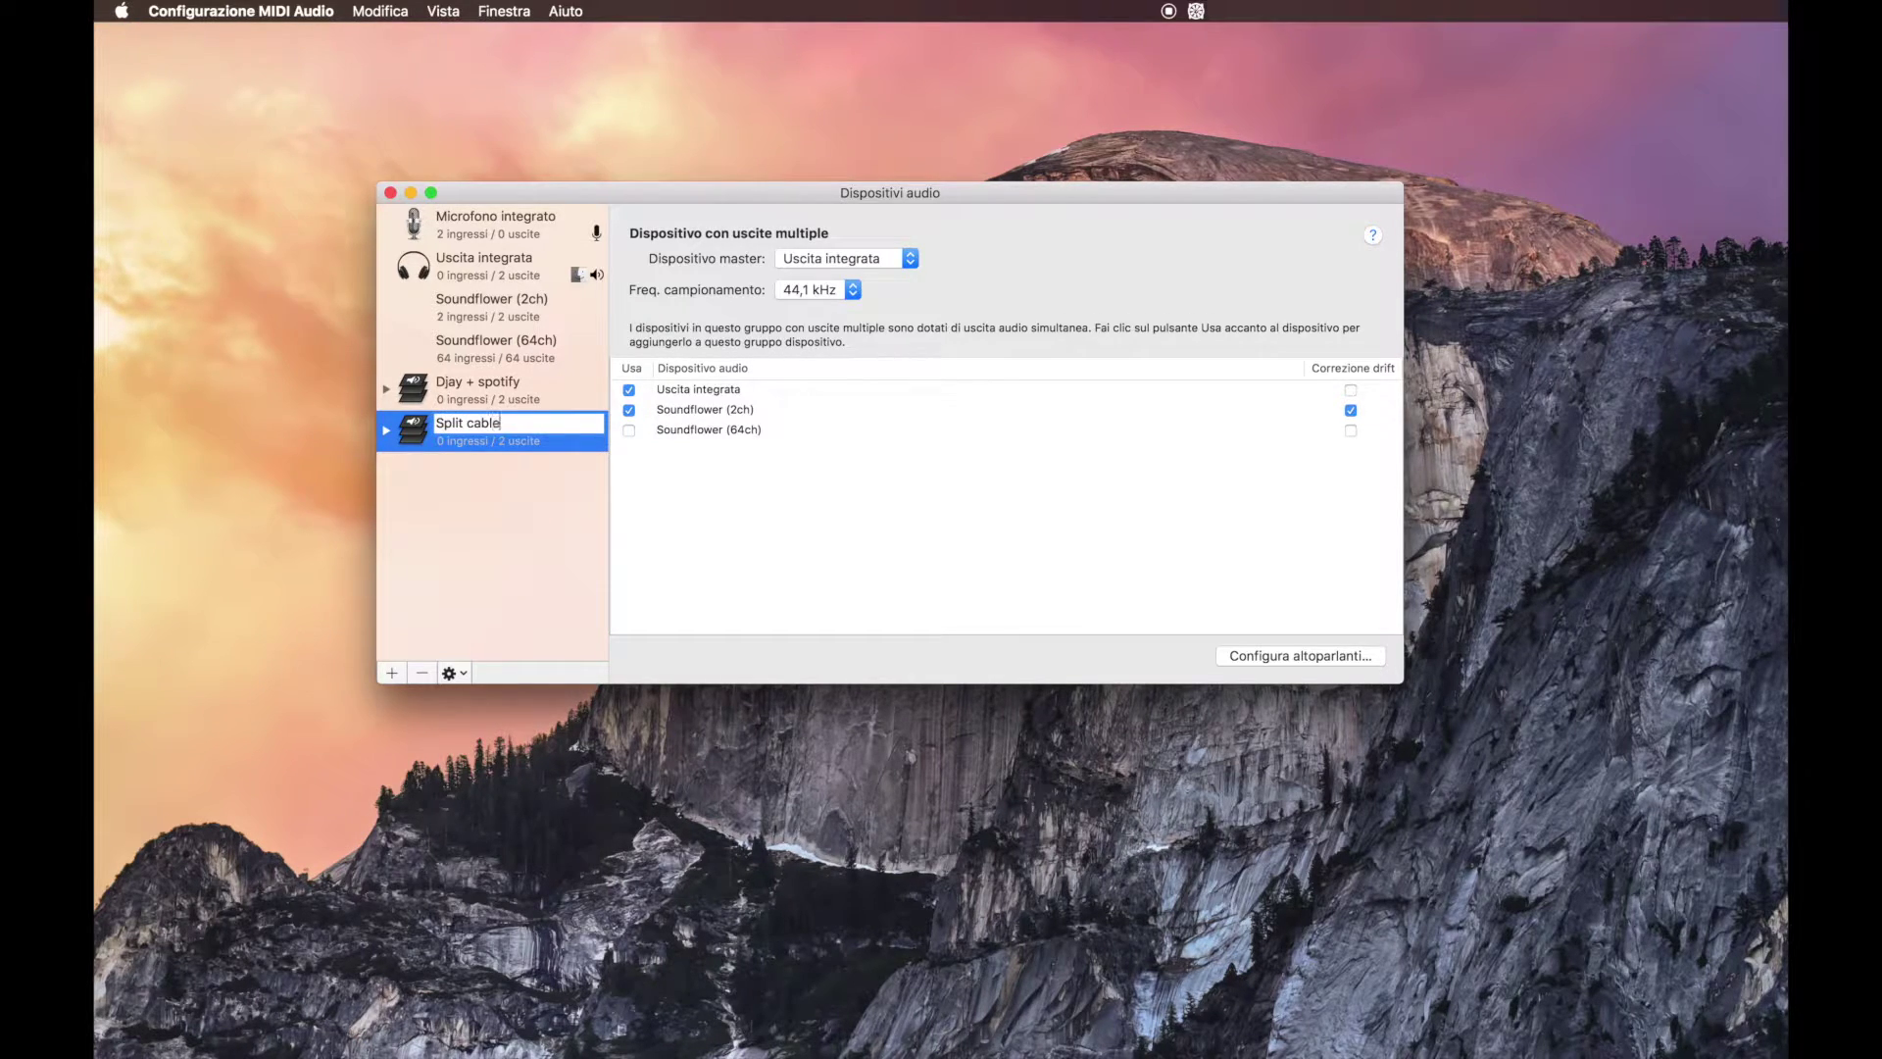
key("Return")
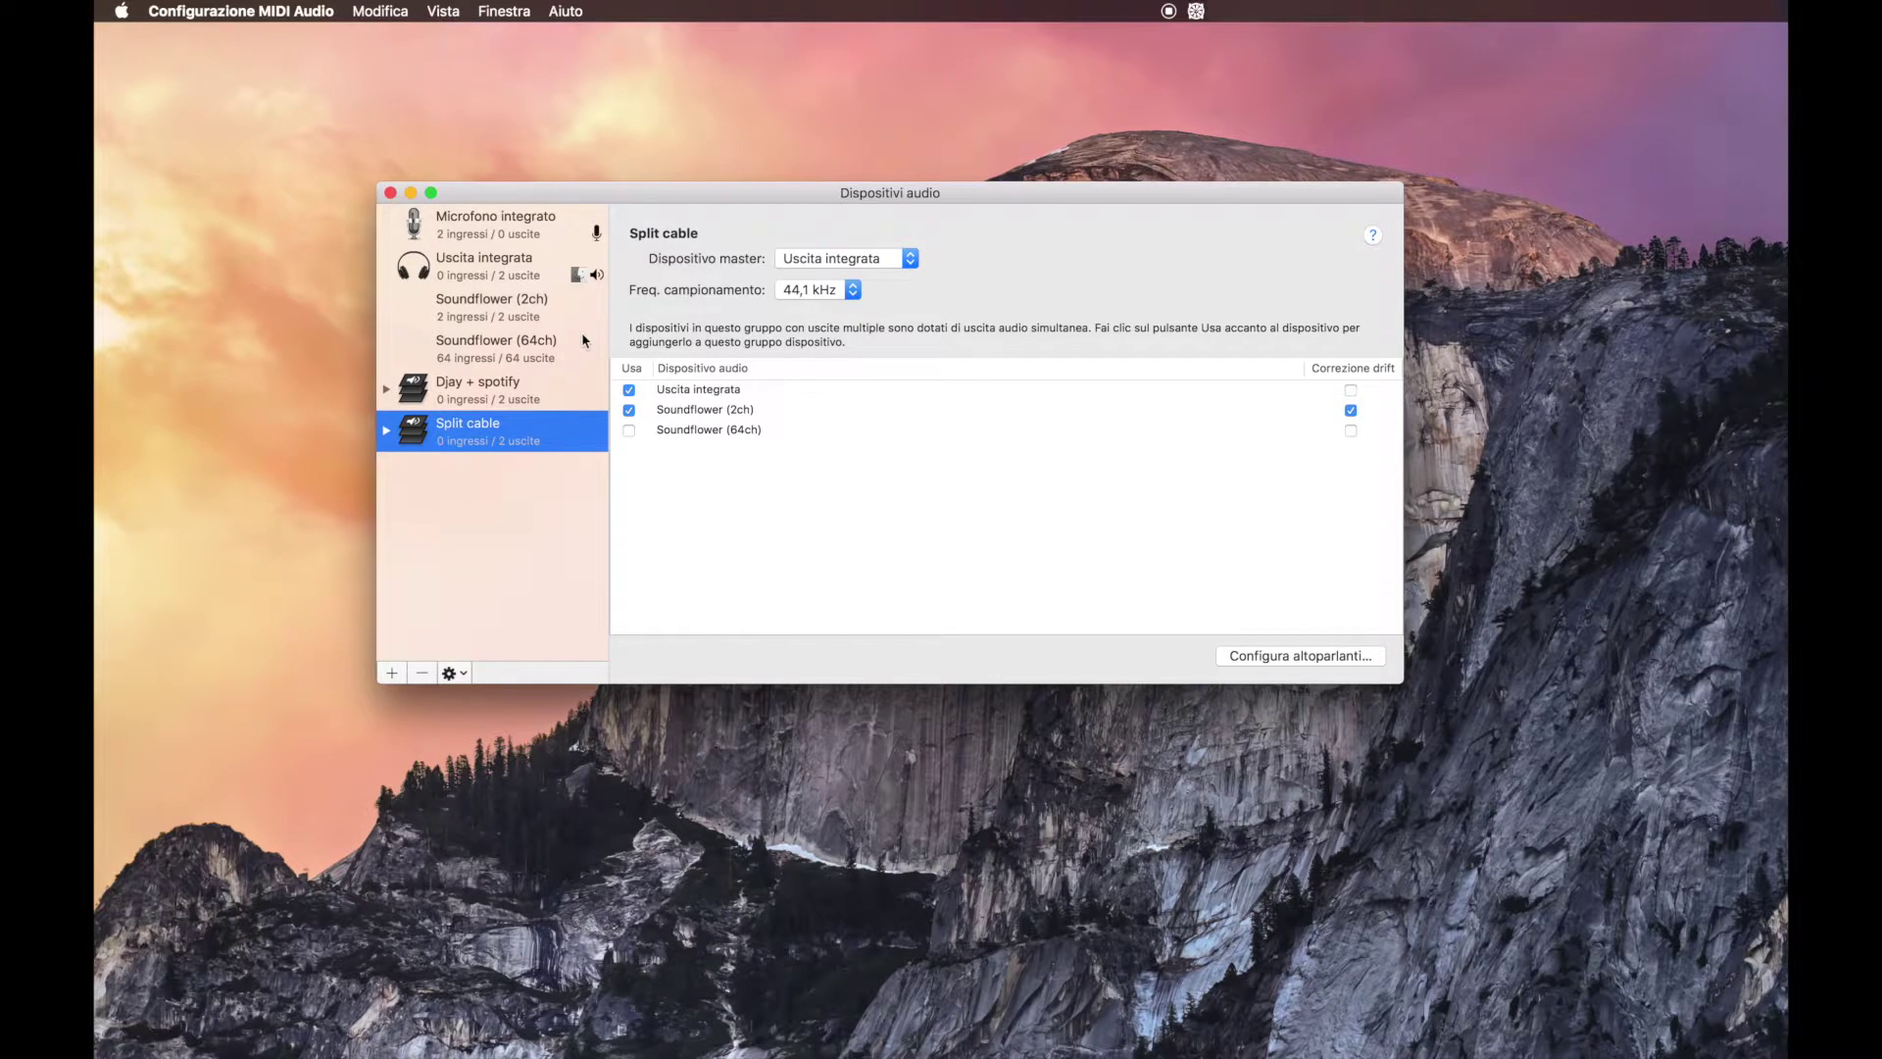
Turn Soundflower (2ch) output channel 1 volume down to 0,0 (-39,5 dB).
left_click(481, 307)
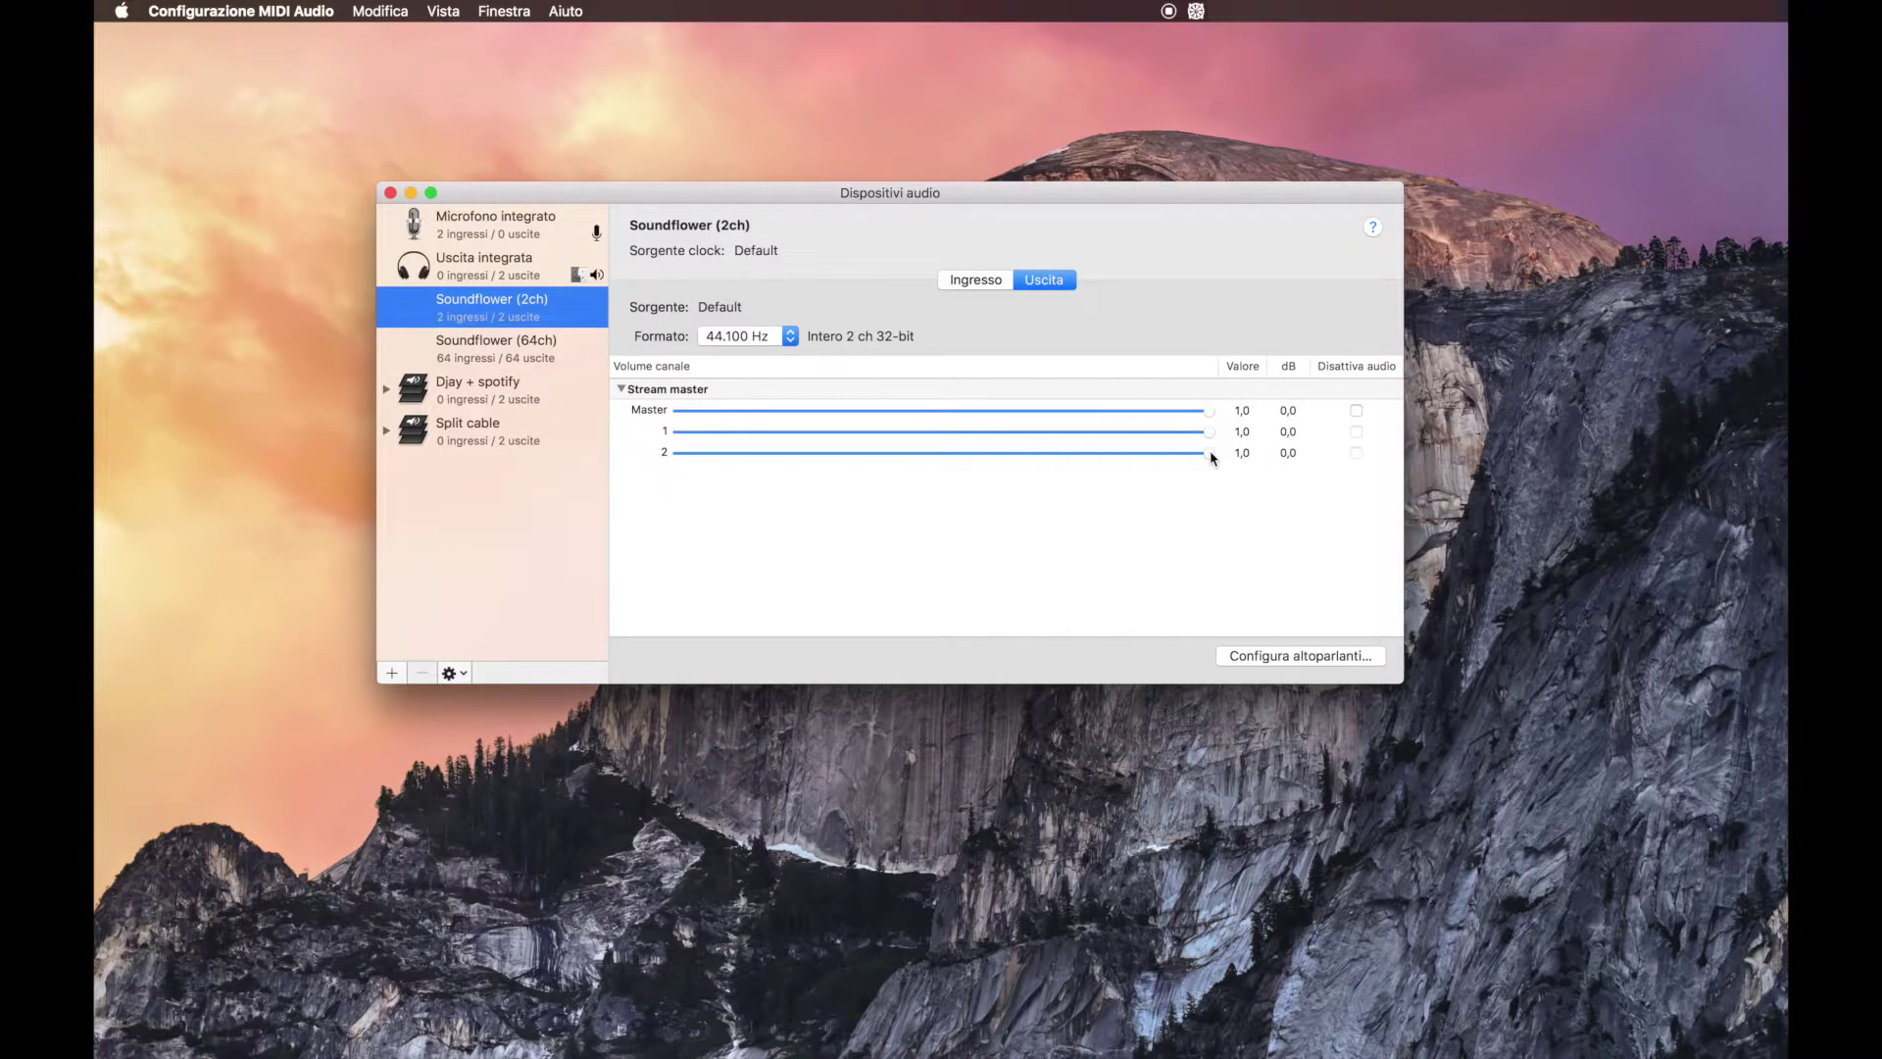
key("super+Tab")
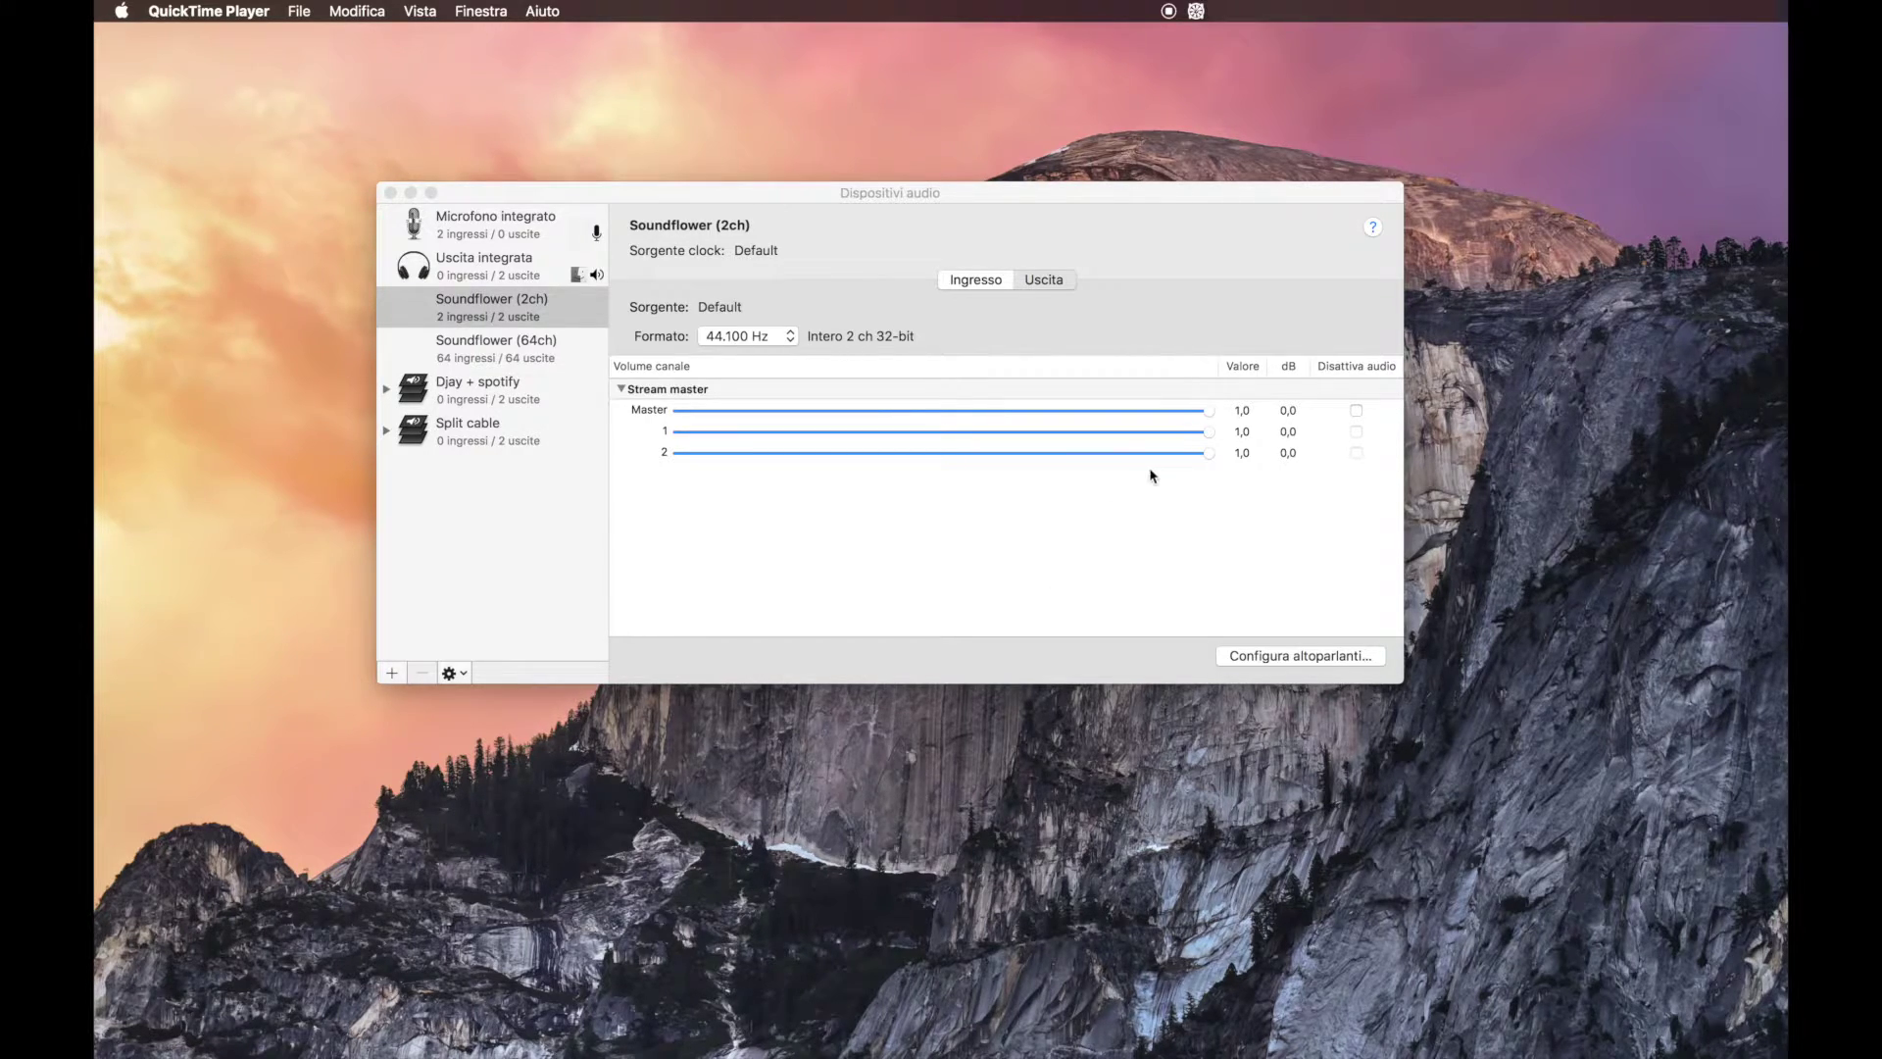
left_click_drag(1212, 438, 538, 450)
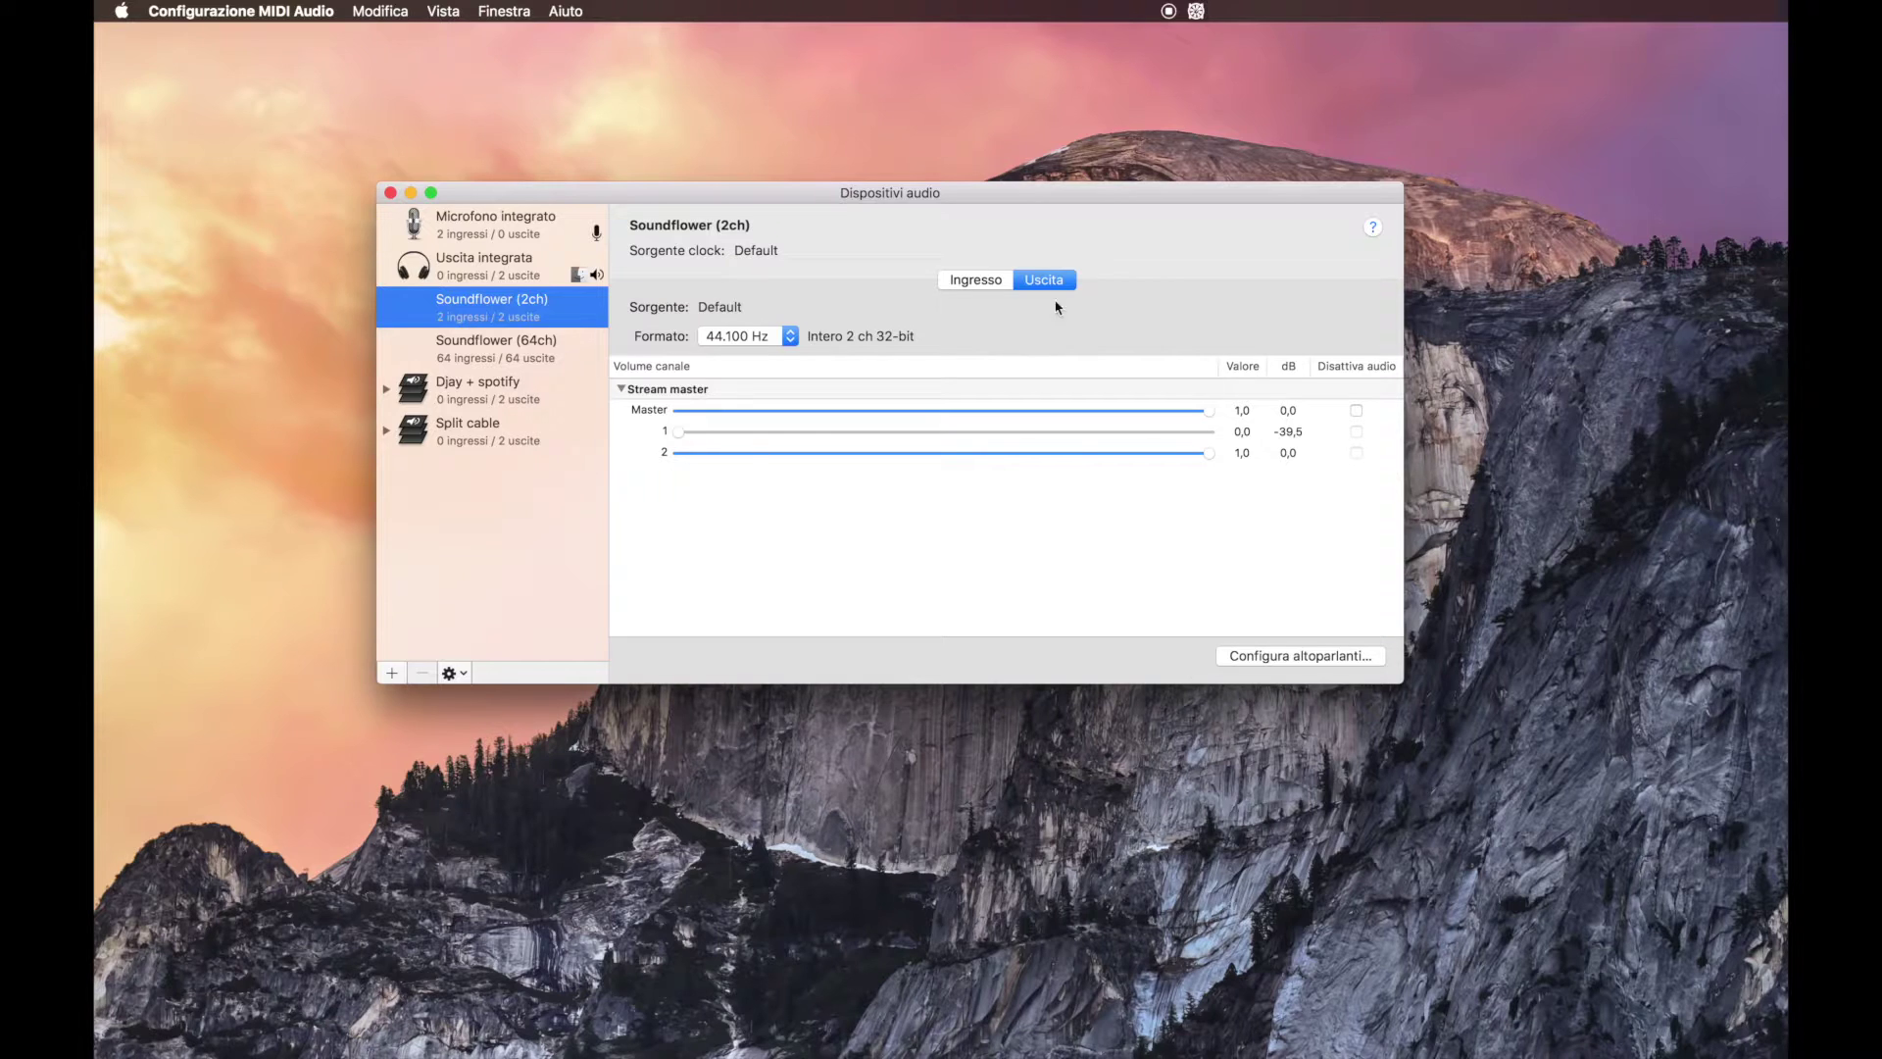
left_click_drag(1002, 196, 997, 176)
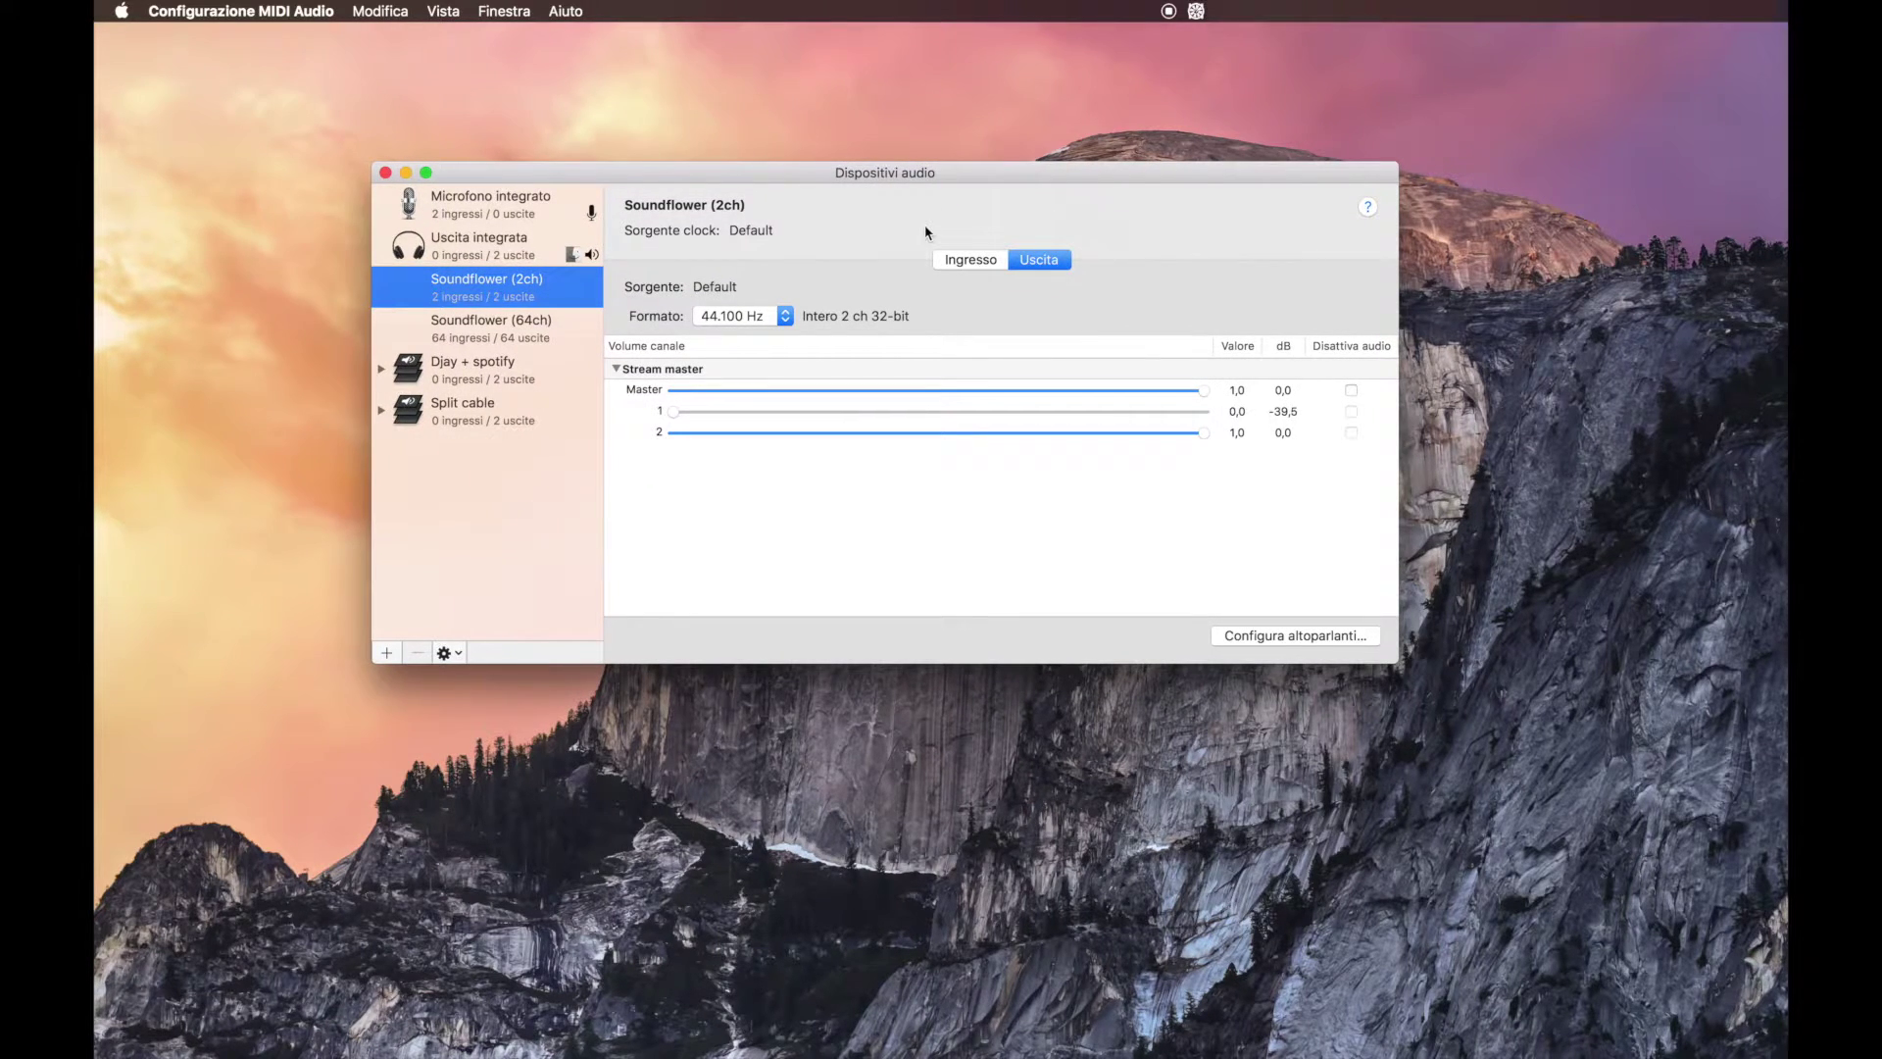
Launch djay Pro and open its Preferences.
mouse_move(1373, 1049)
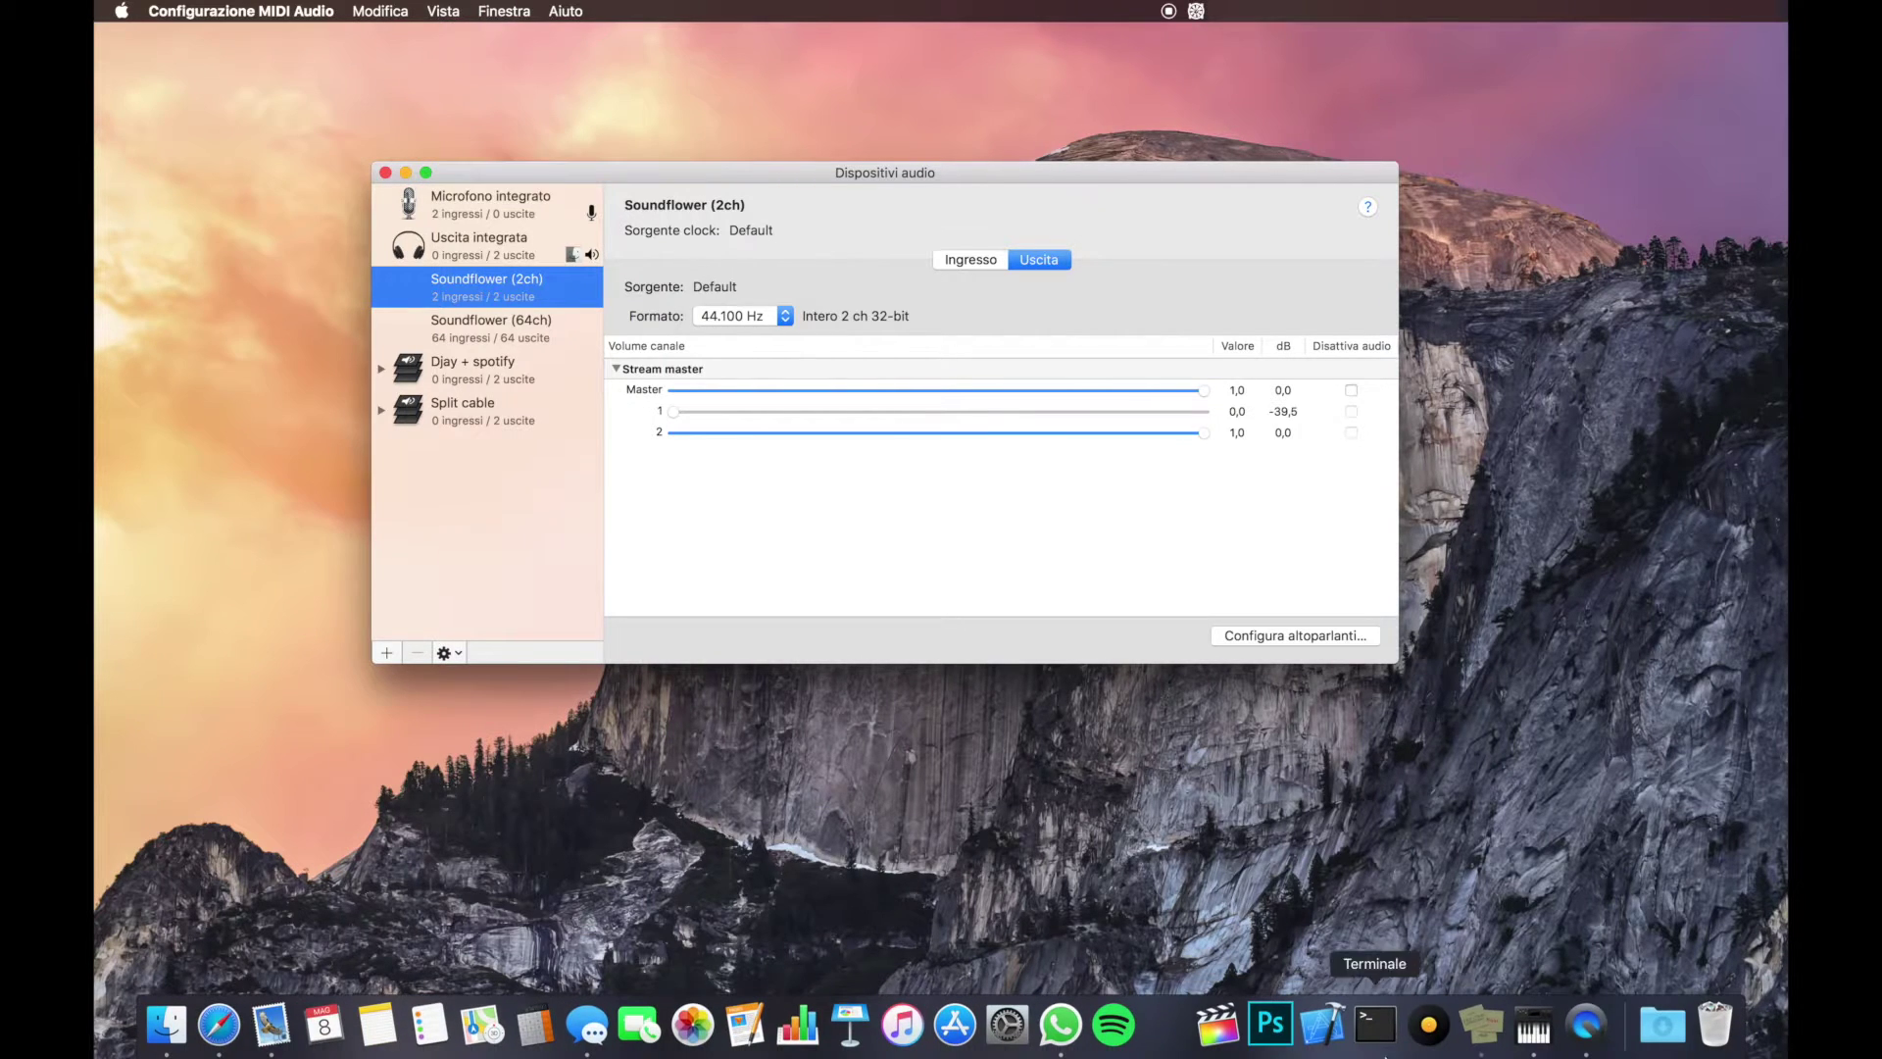
left_click(1430, 1030)
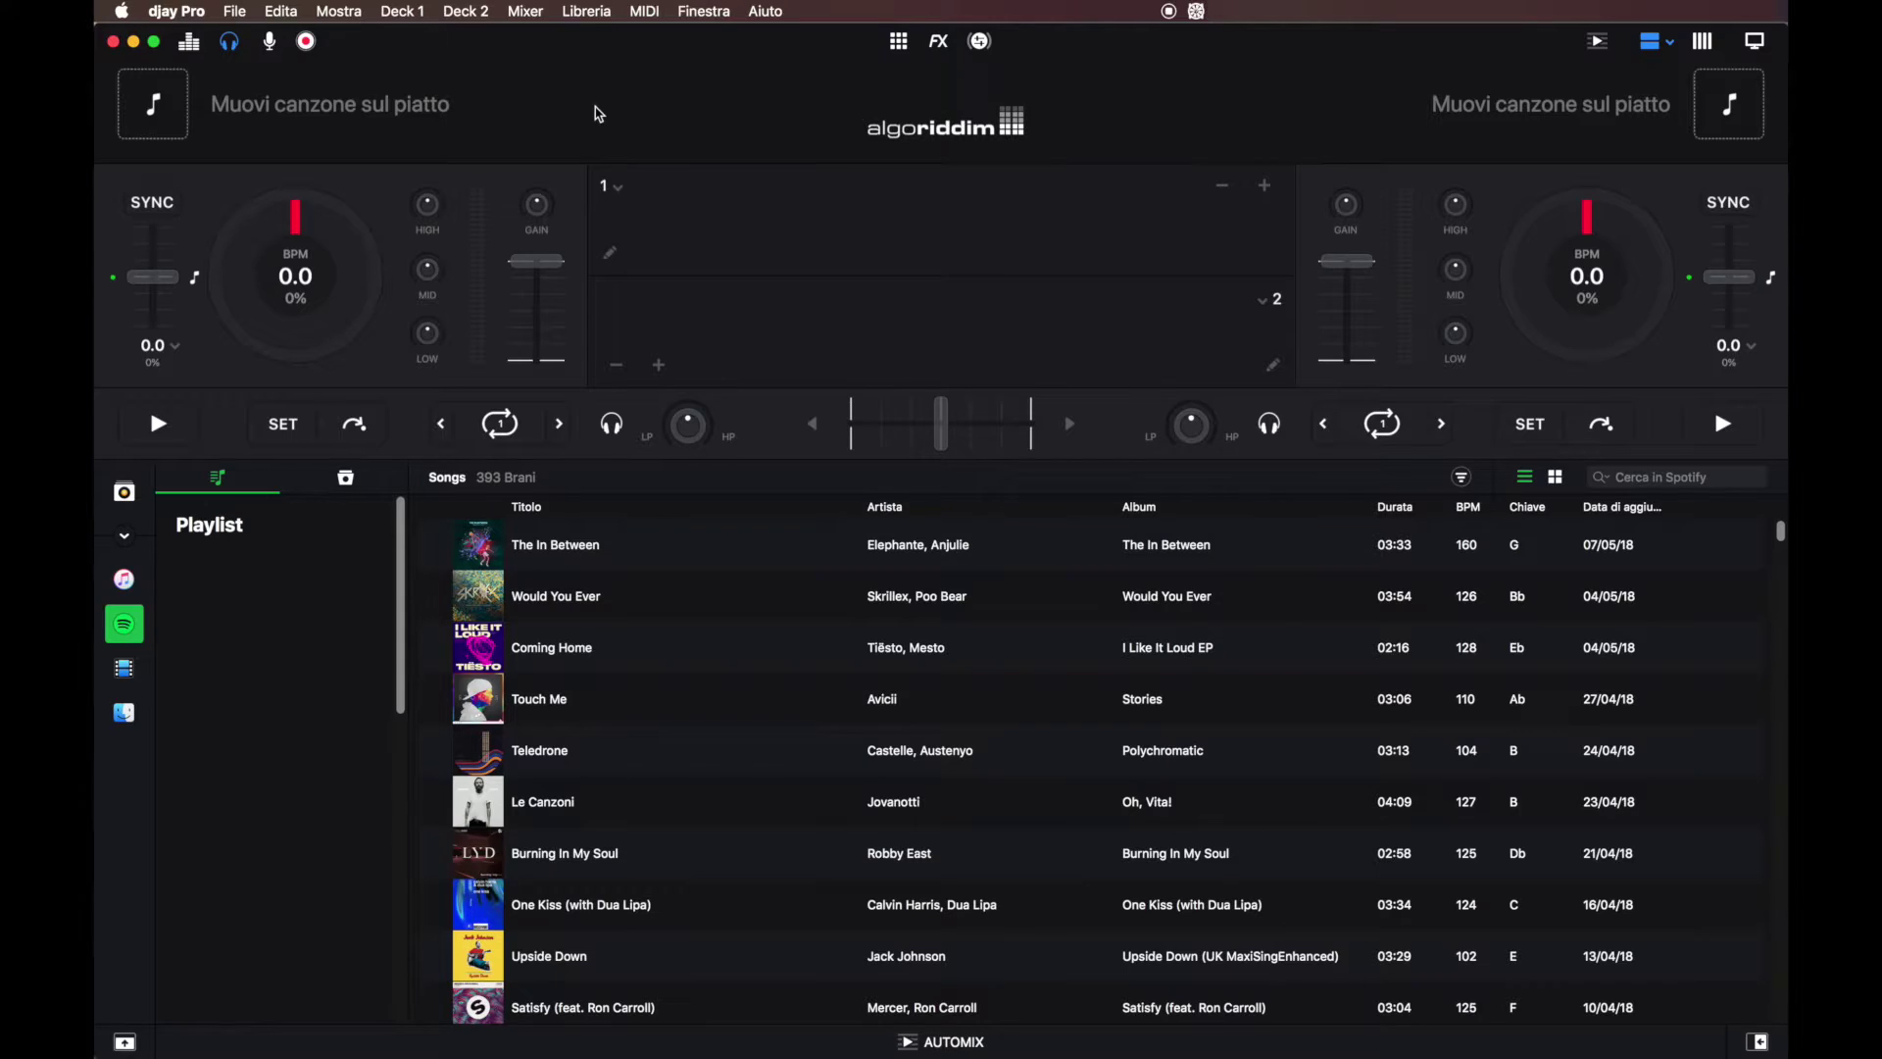
left_click(177, 11)
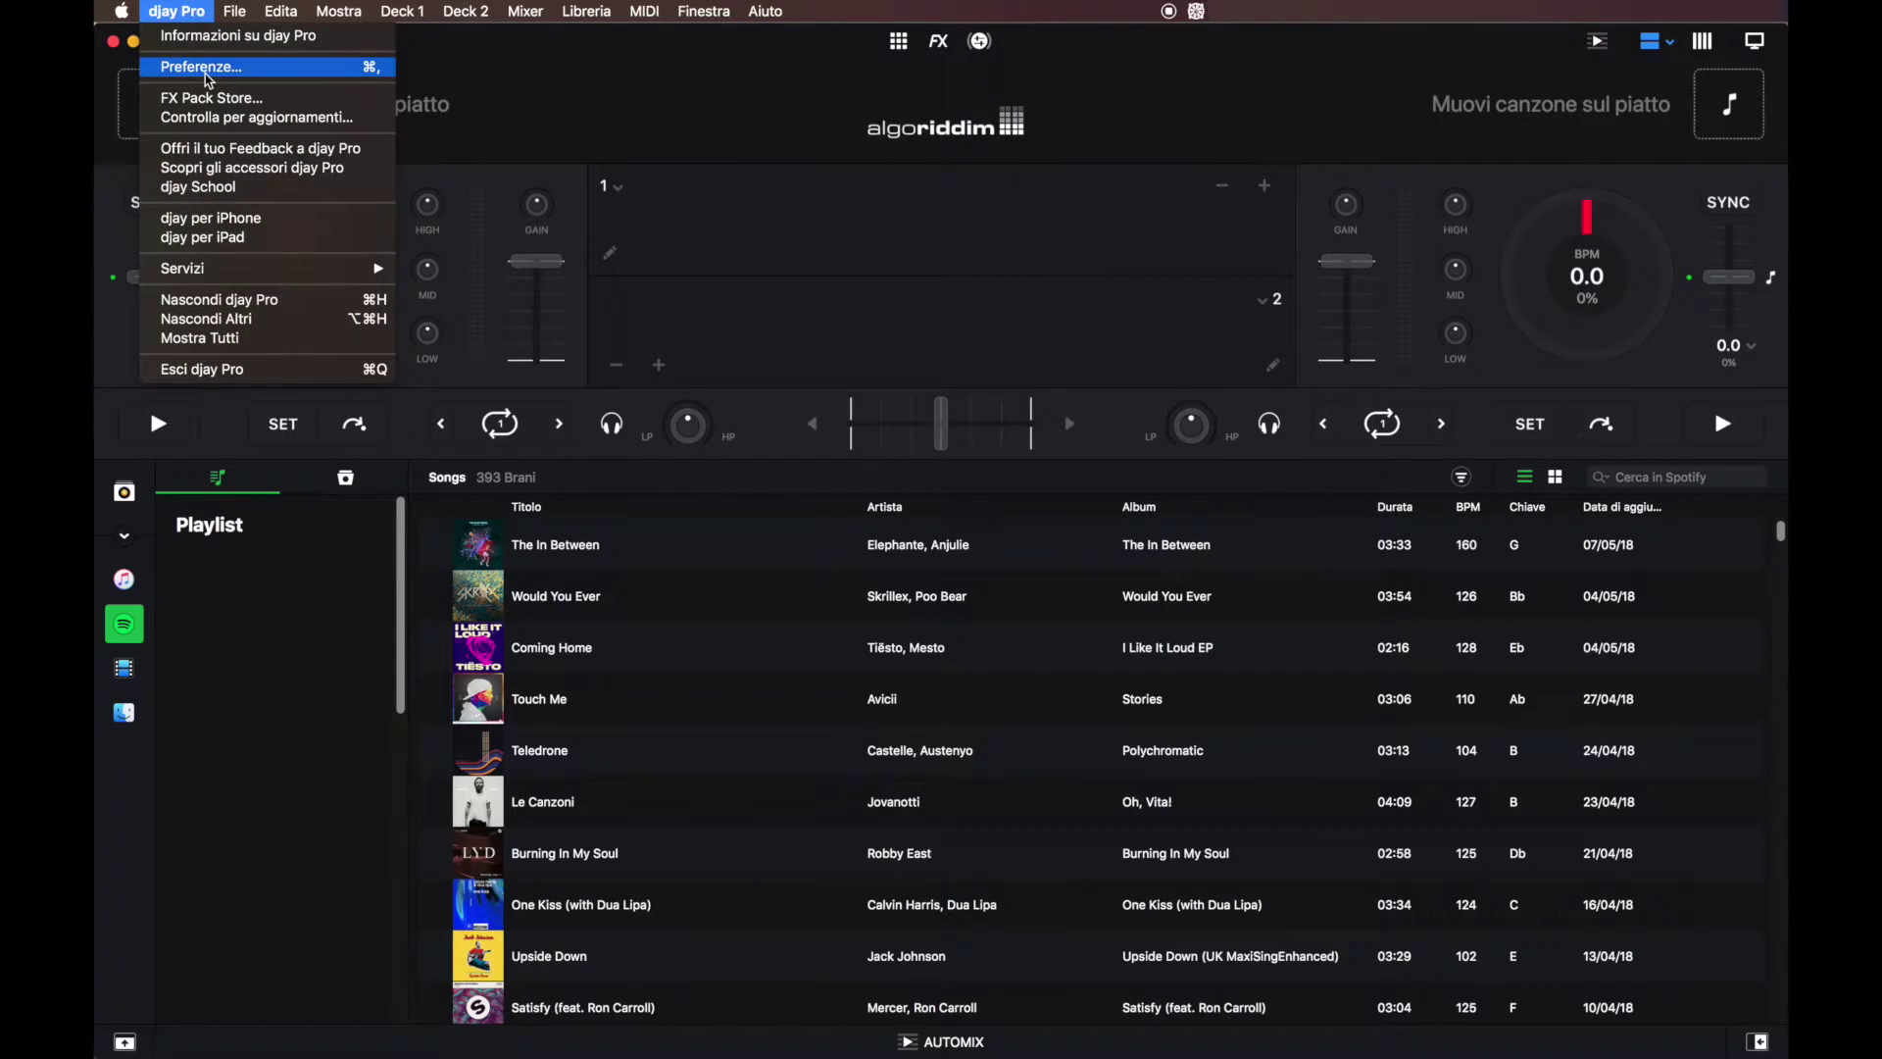
left_click(196, 66)
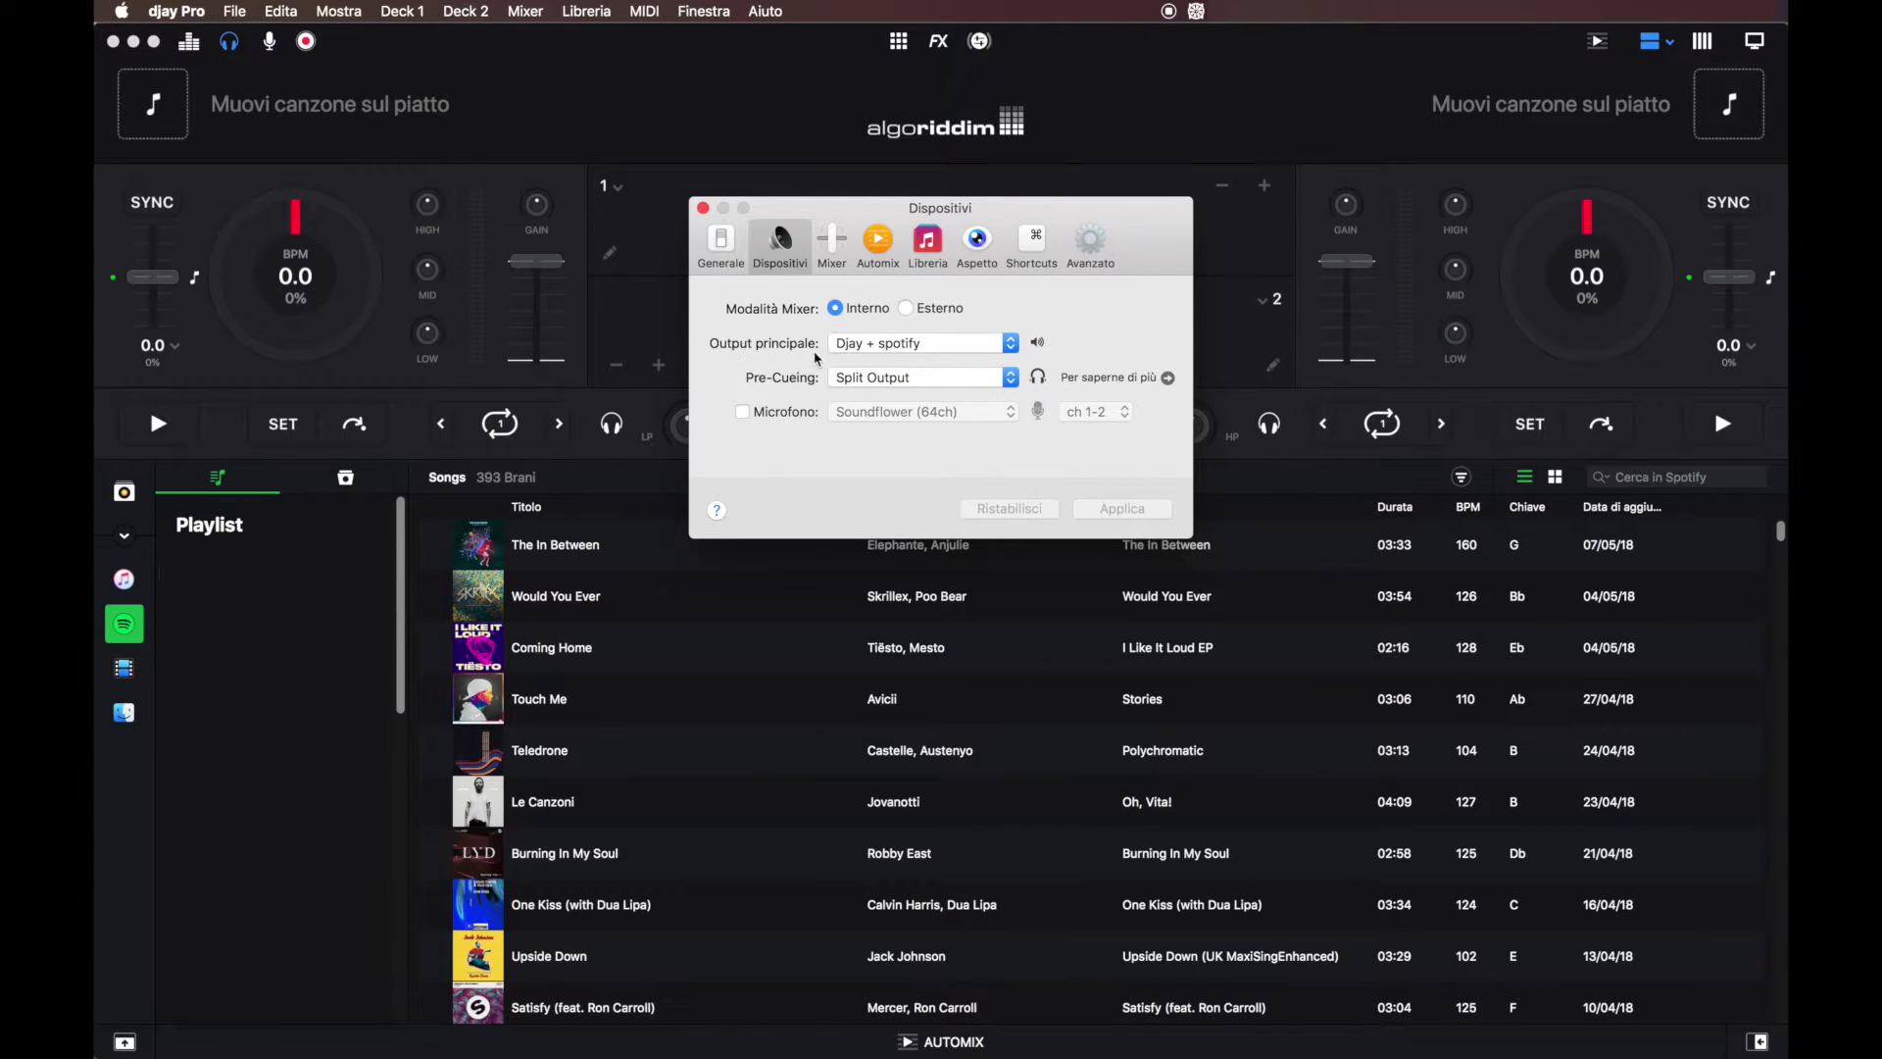
Set the main output to Split cable with Split Output pre-cueing, and apply.
left_click(903, 344)
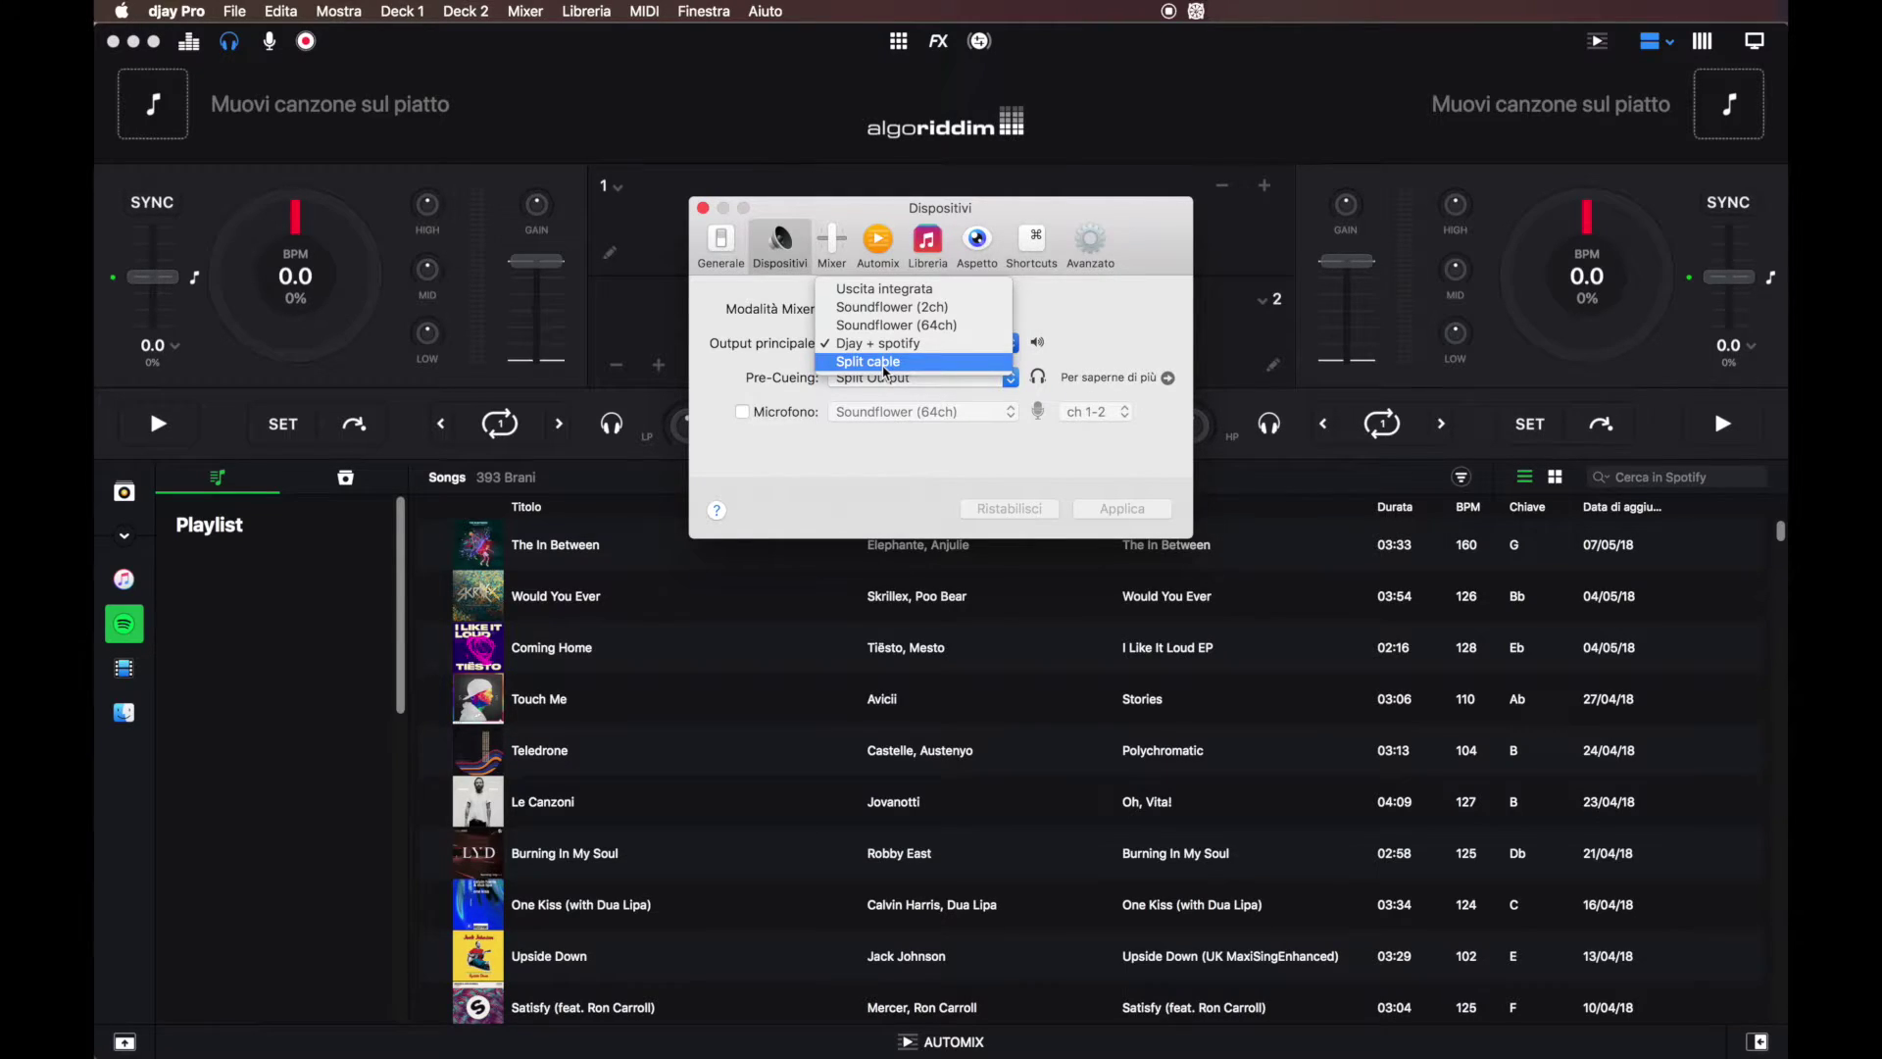
left_click(885, 368)
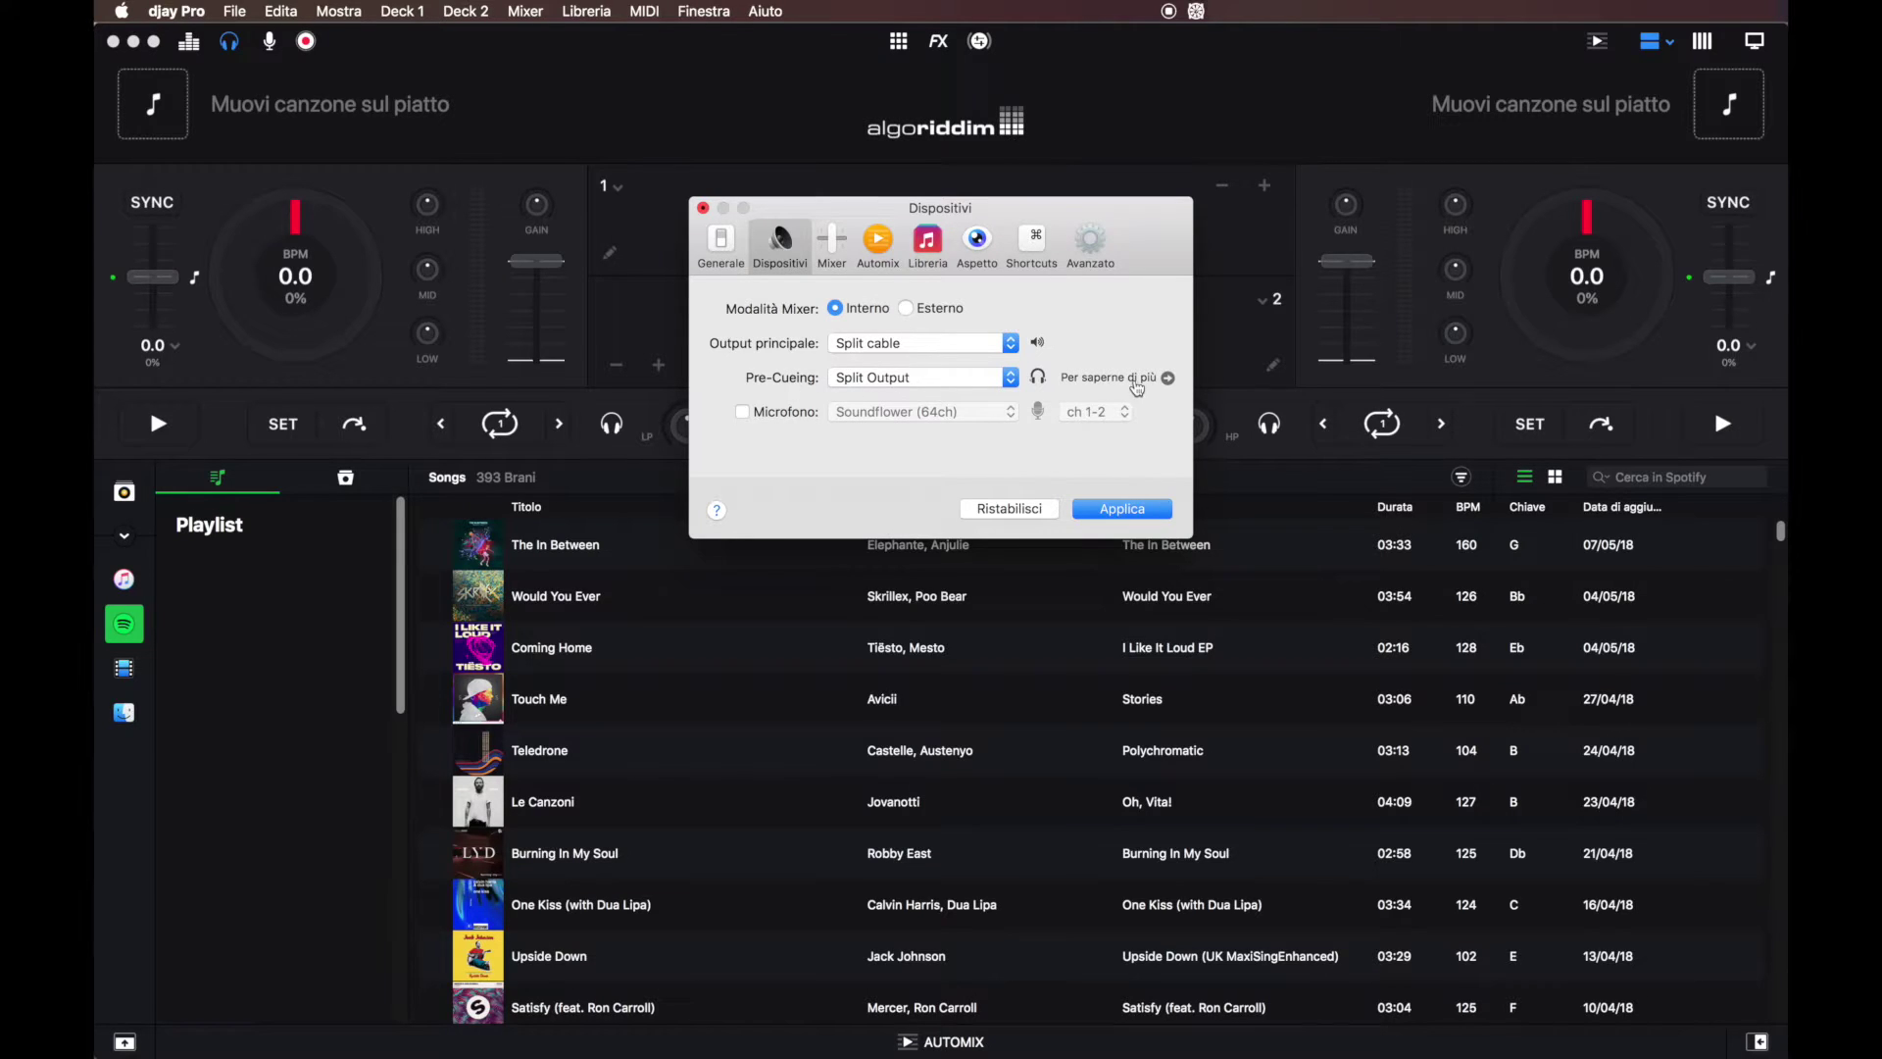
left_click(1008, 379)
left_click(983, 384)
left_click(1134, 516)
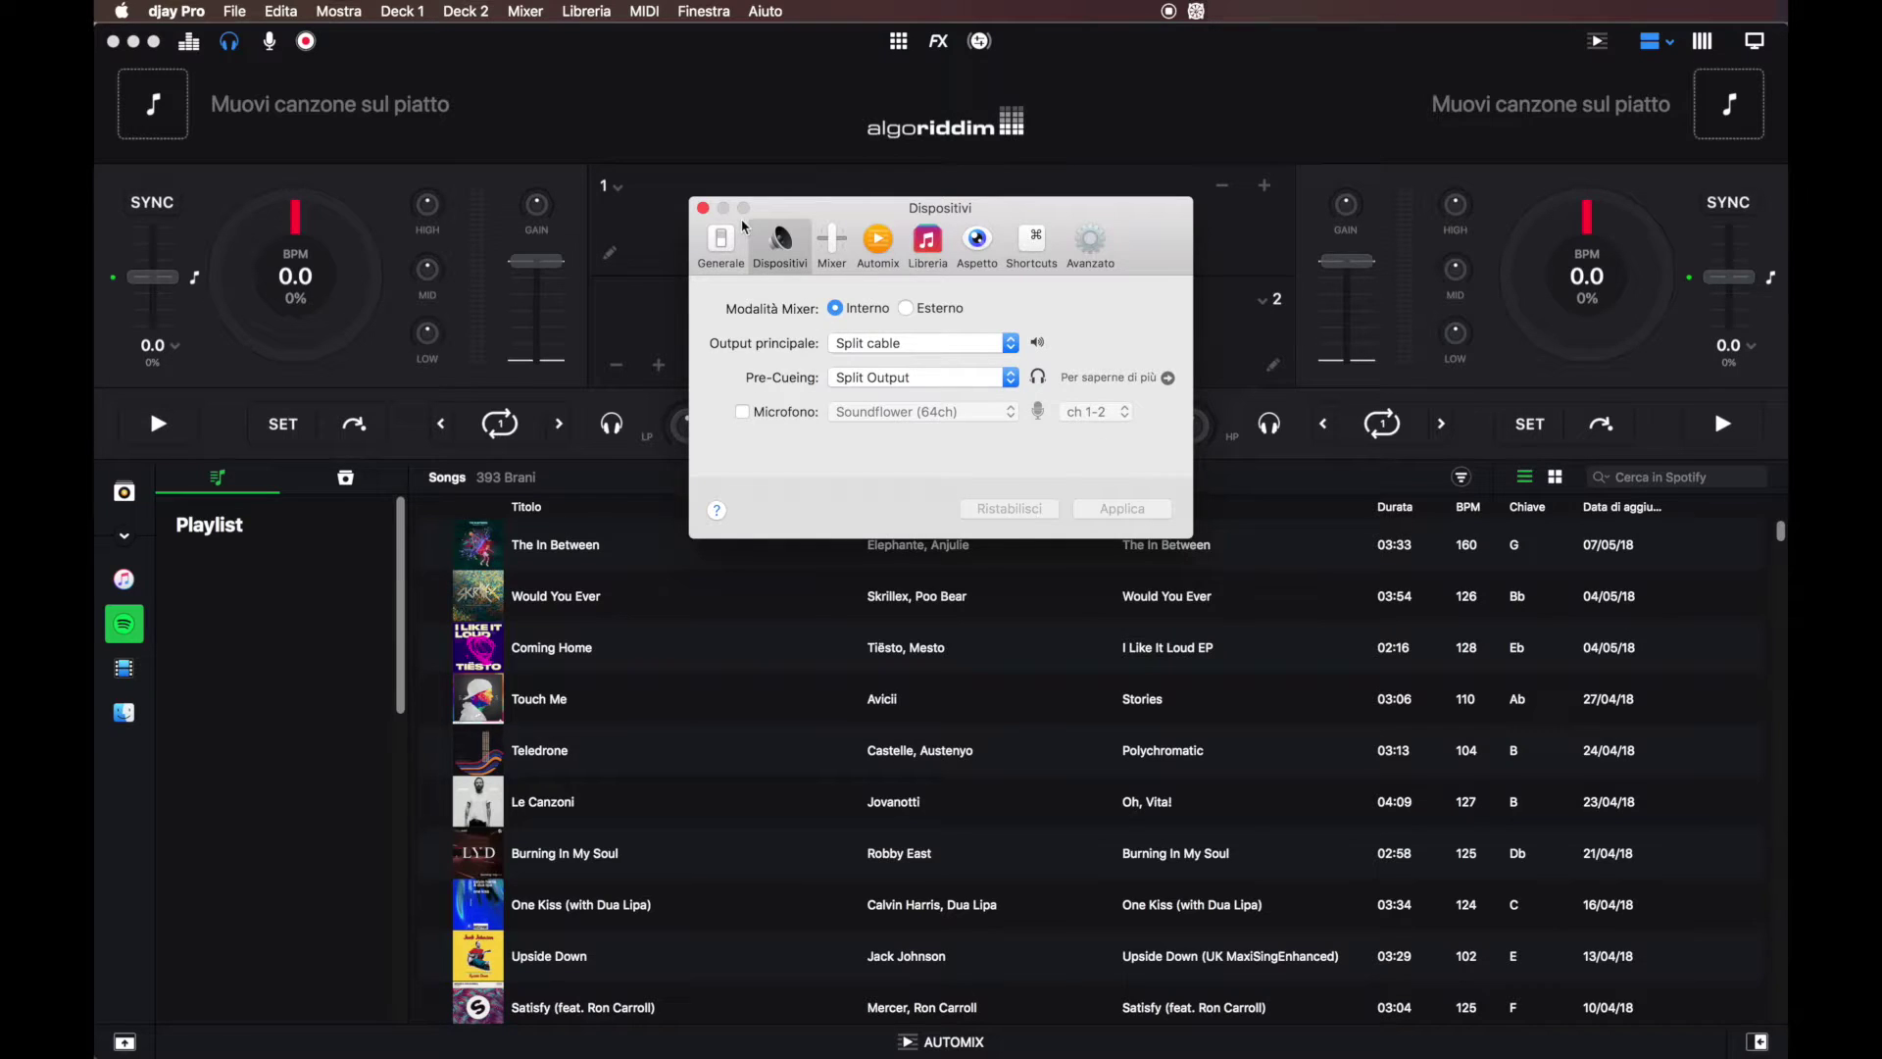
left_click(703, 208)
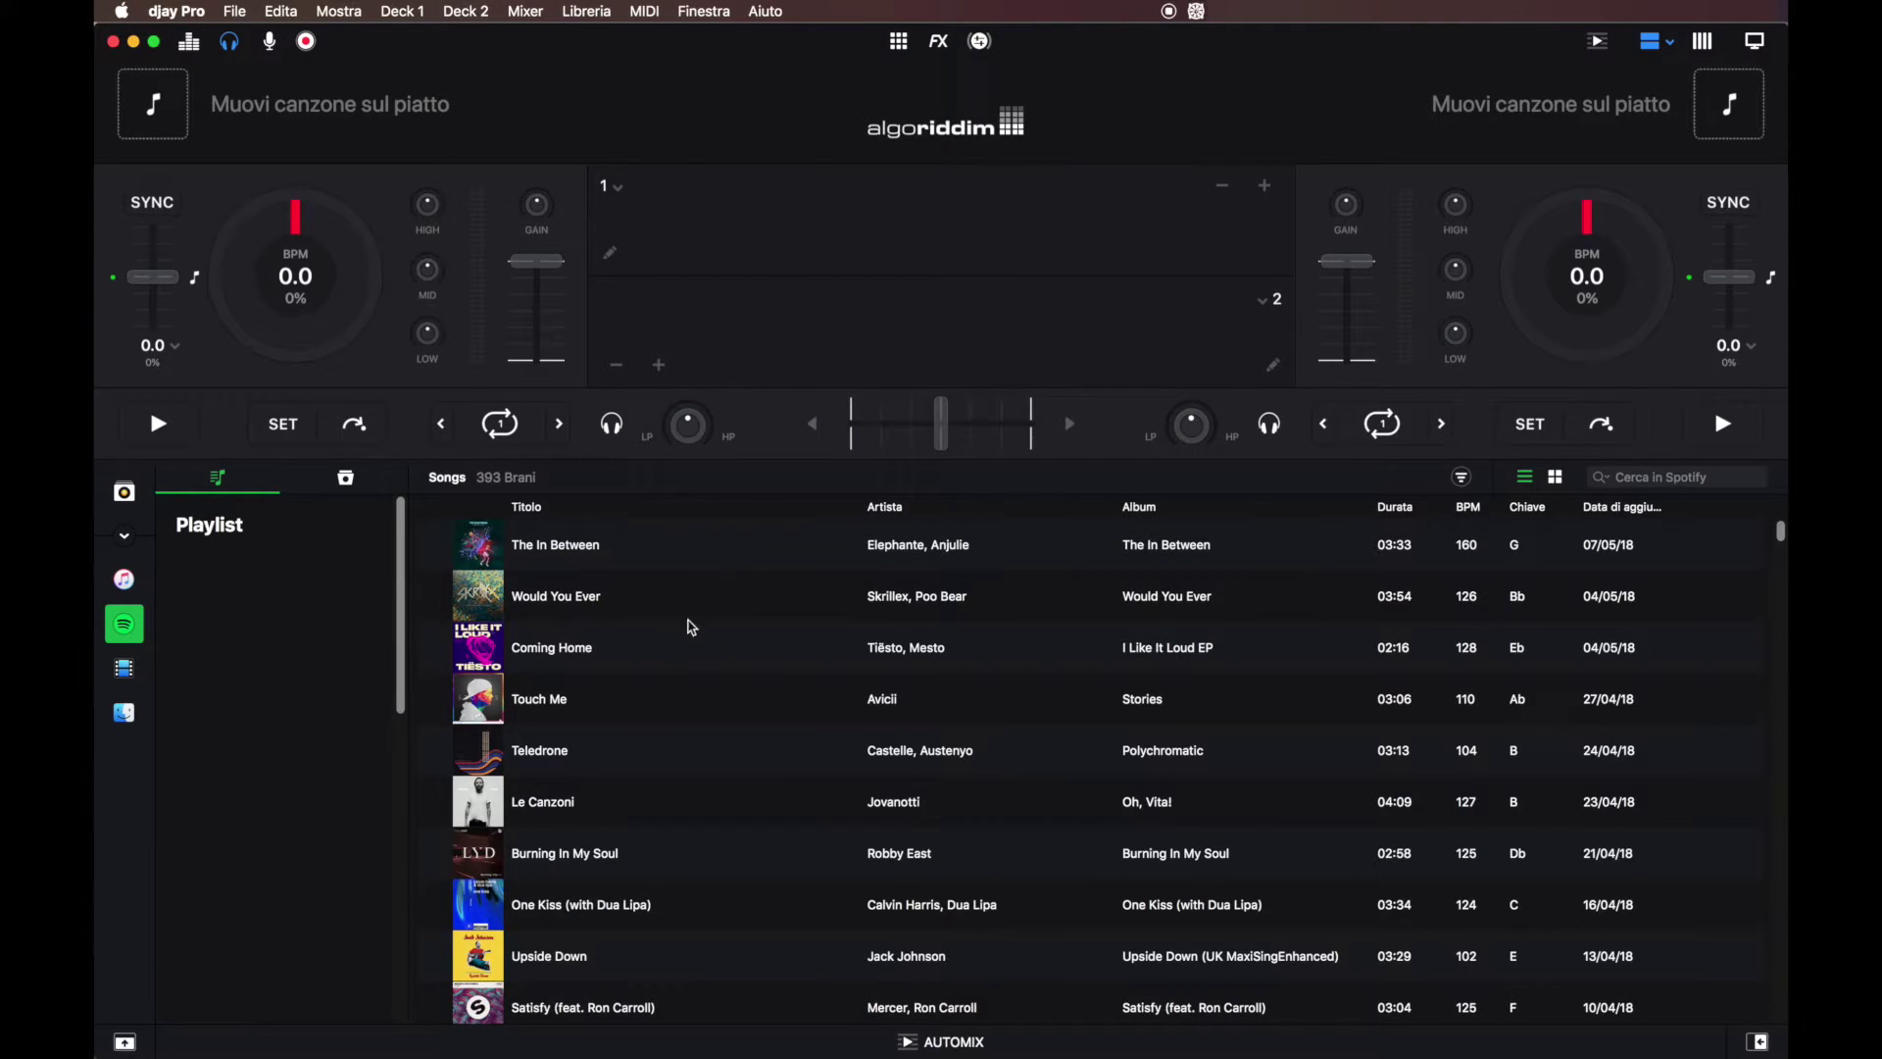
Load Touch Me onto deck 1 and Would You Ever onto deck 2.
left_click(667, 708)
left_click_drag(666, 708, 902, 213)
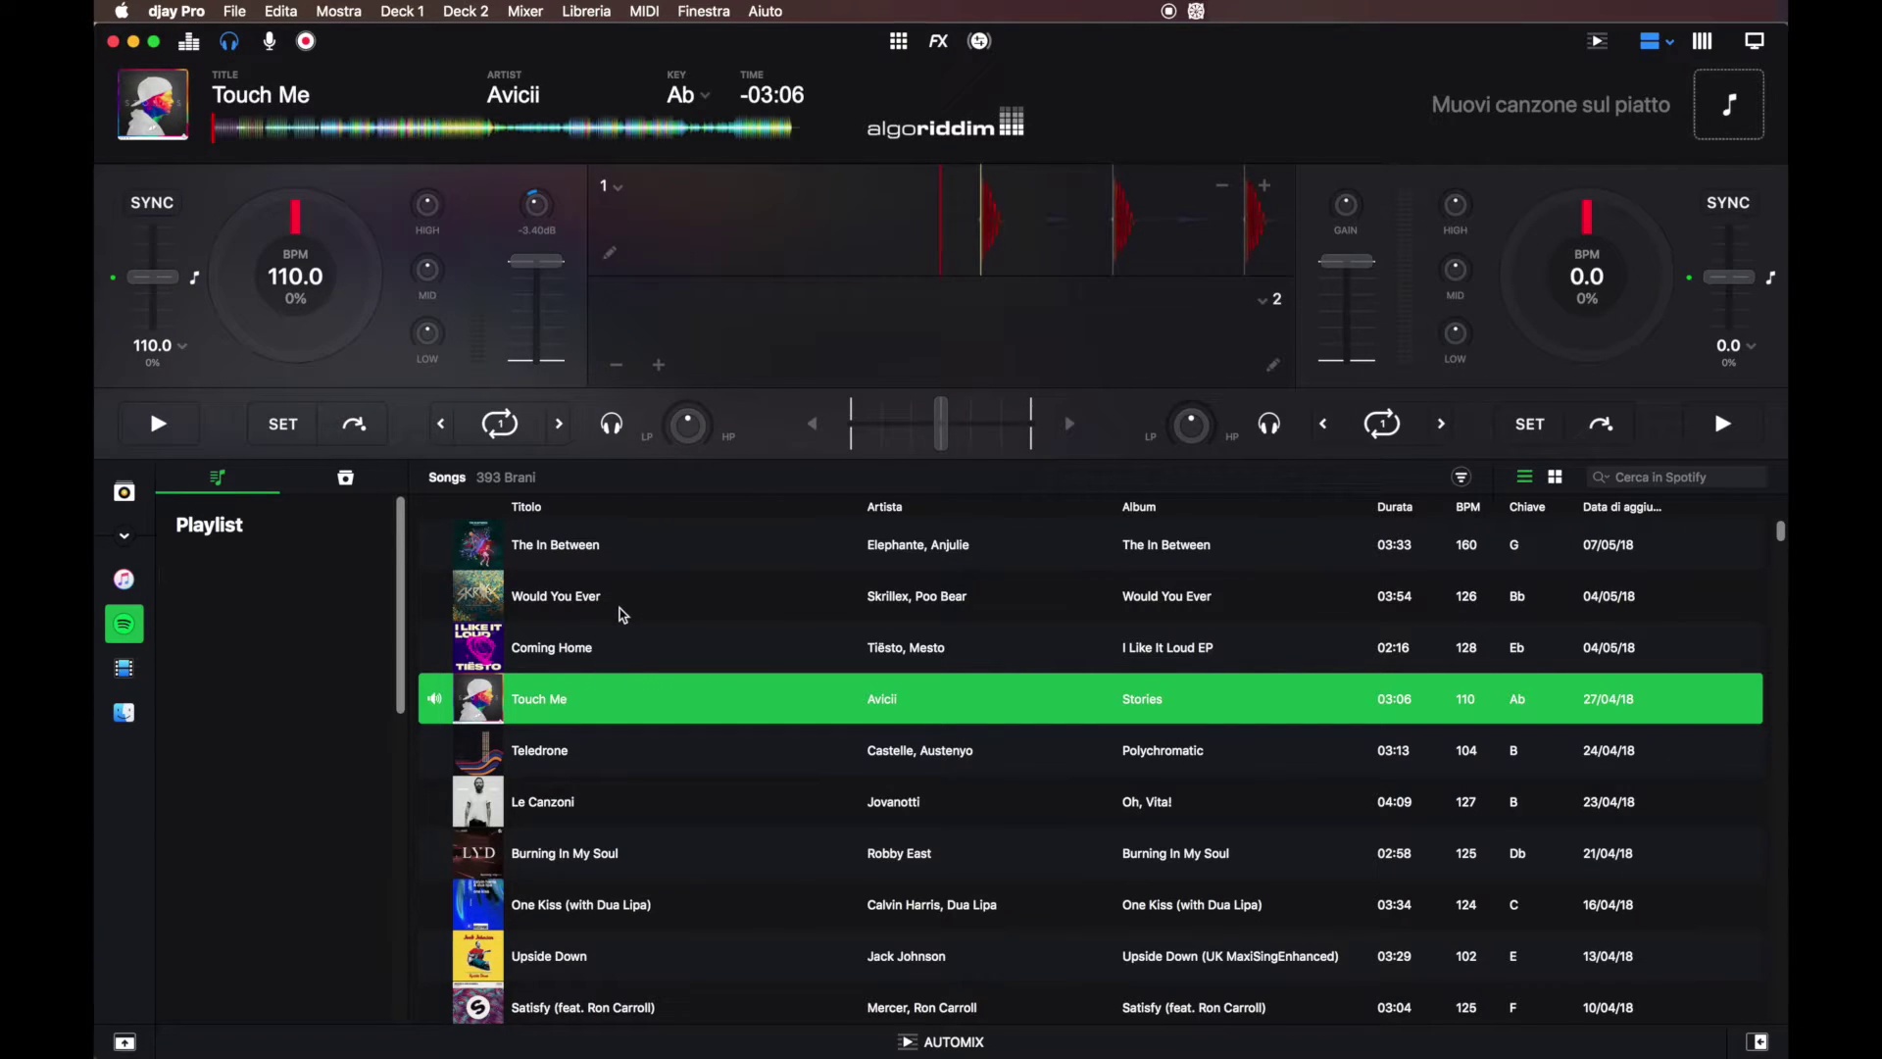
left_click_drag(620, 608, 905, 327)
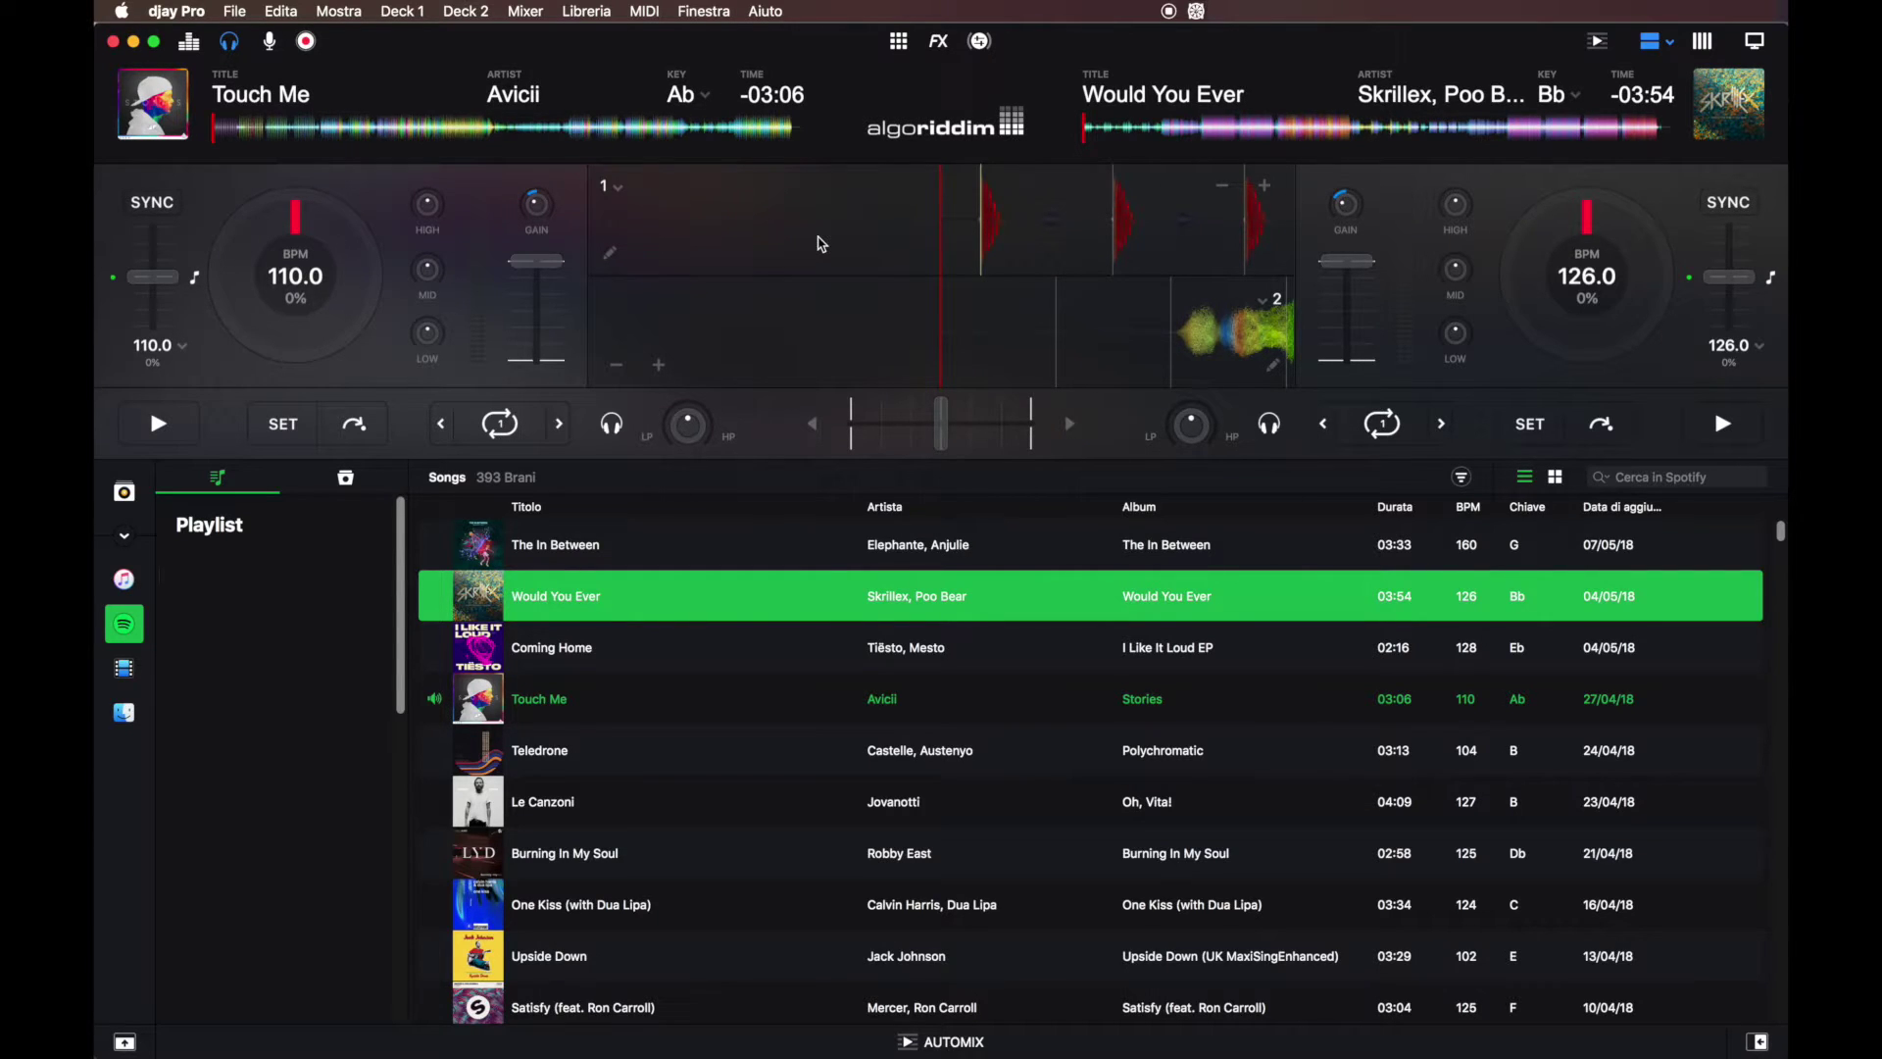
Create a new QuickTime audio recording using Soundflower (2ch) as its input.
mouse_move(1539, 1047)
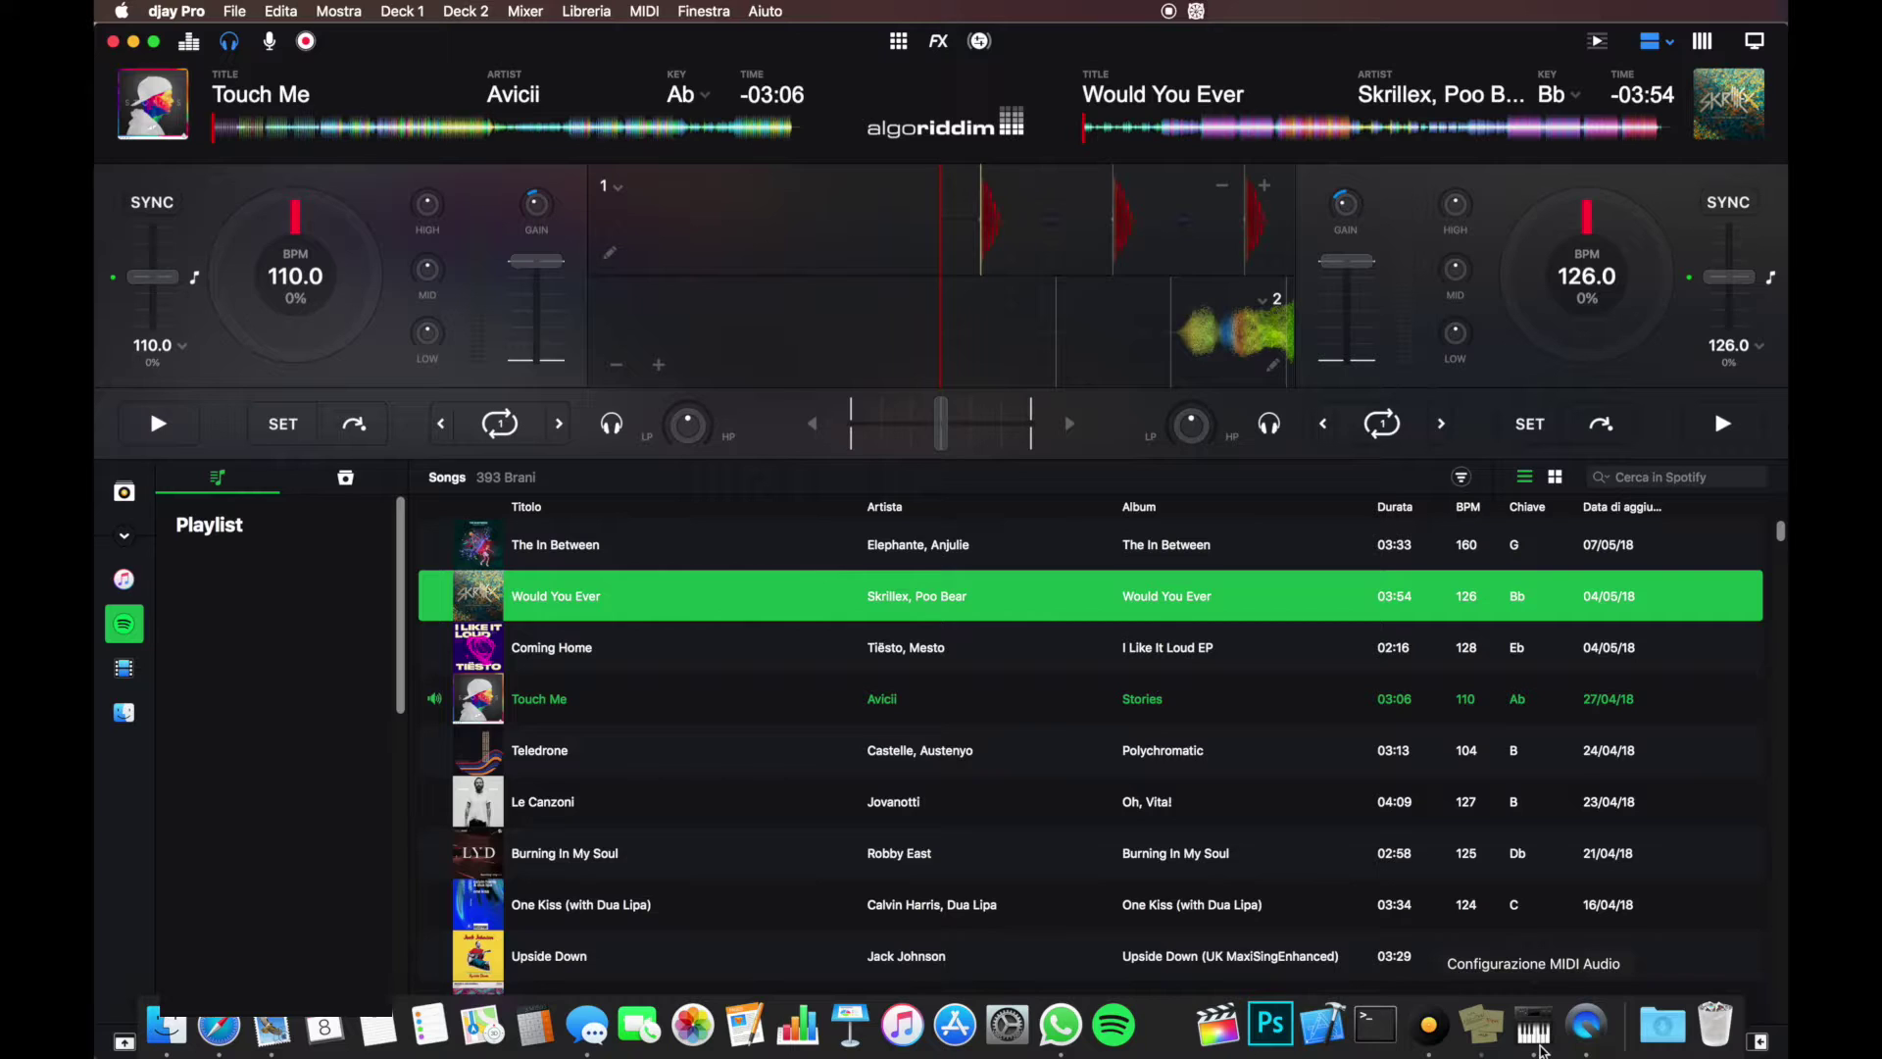
left_click(1585, 1027)
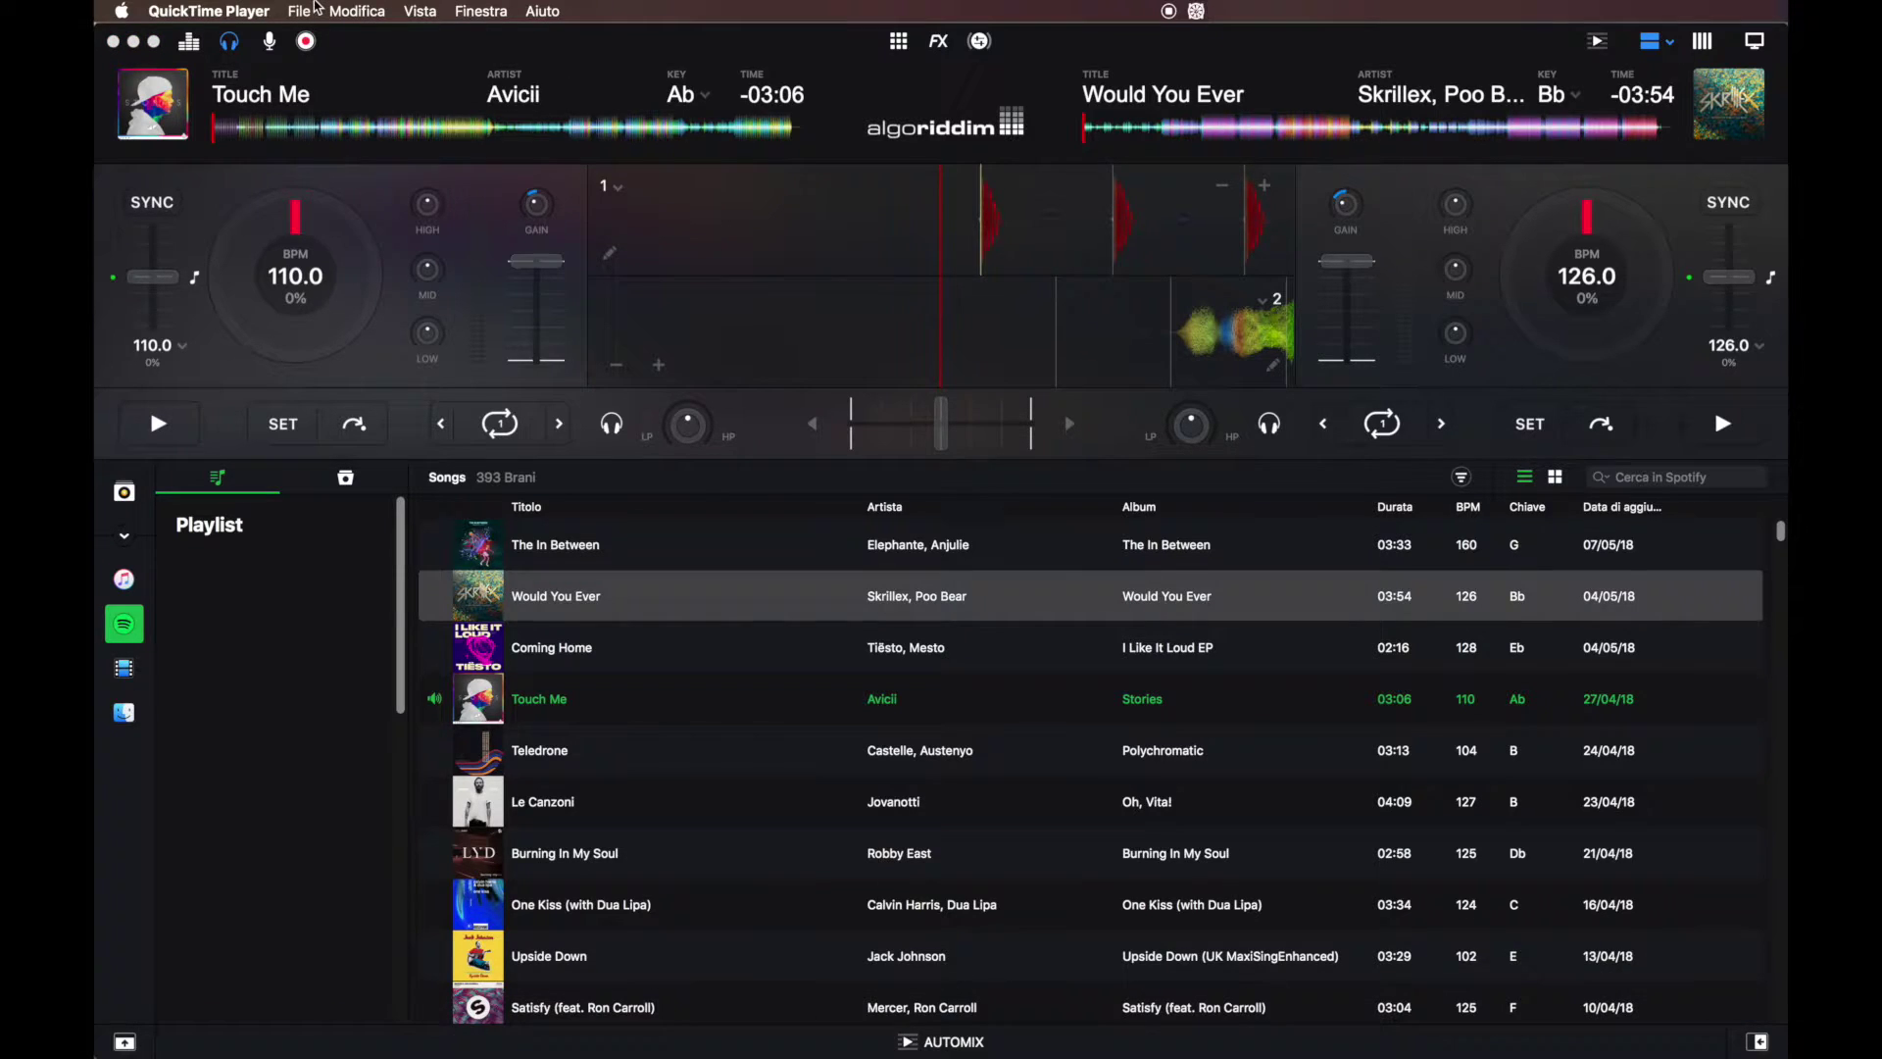
left_click(299, 11)
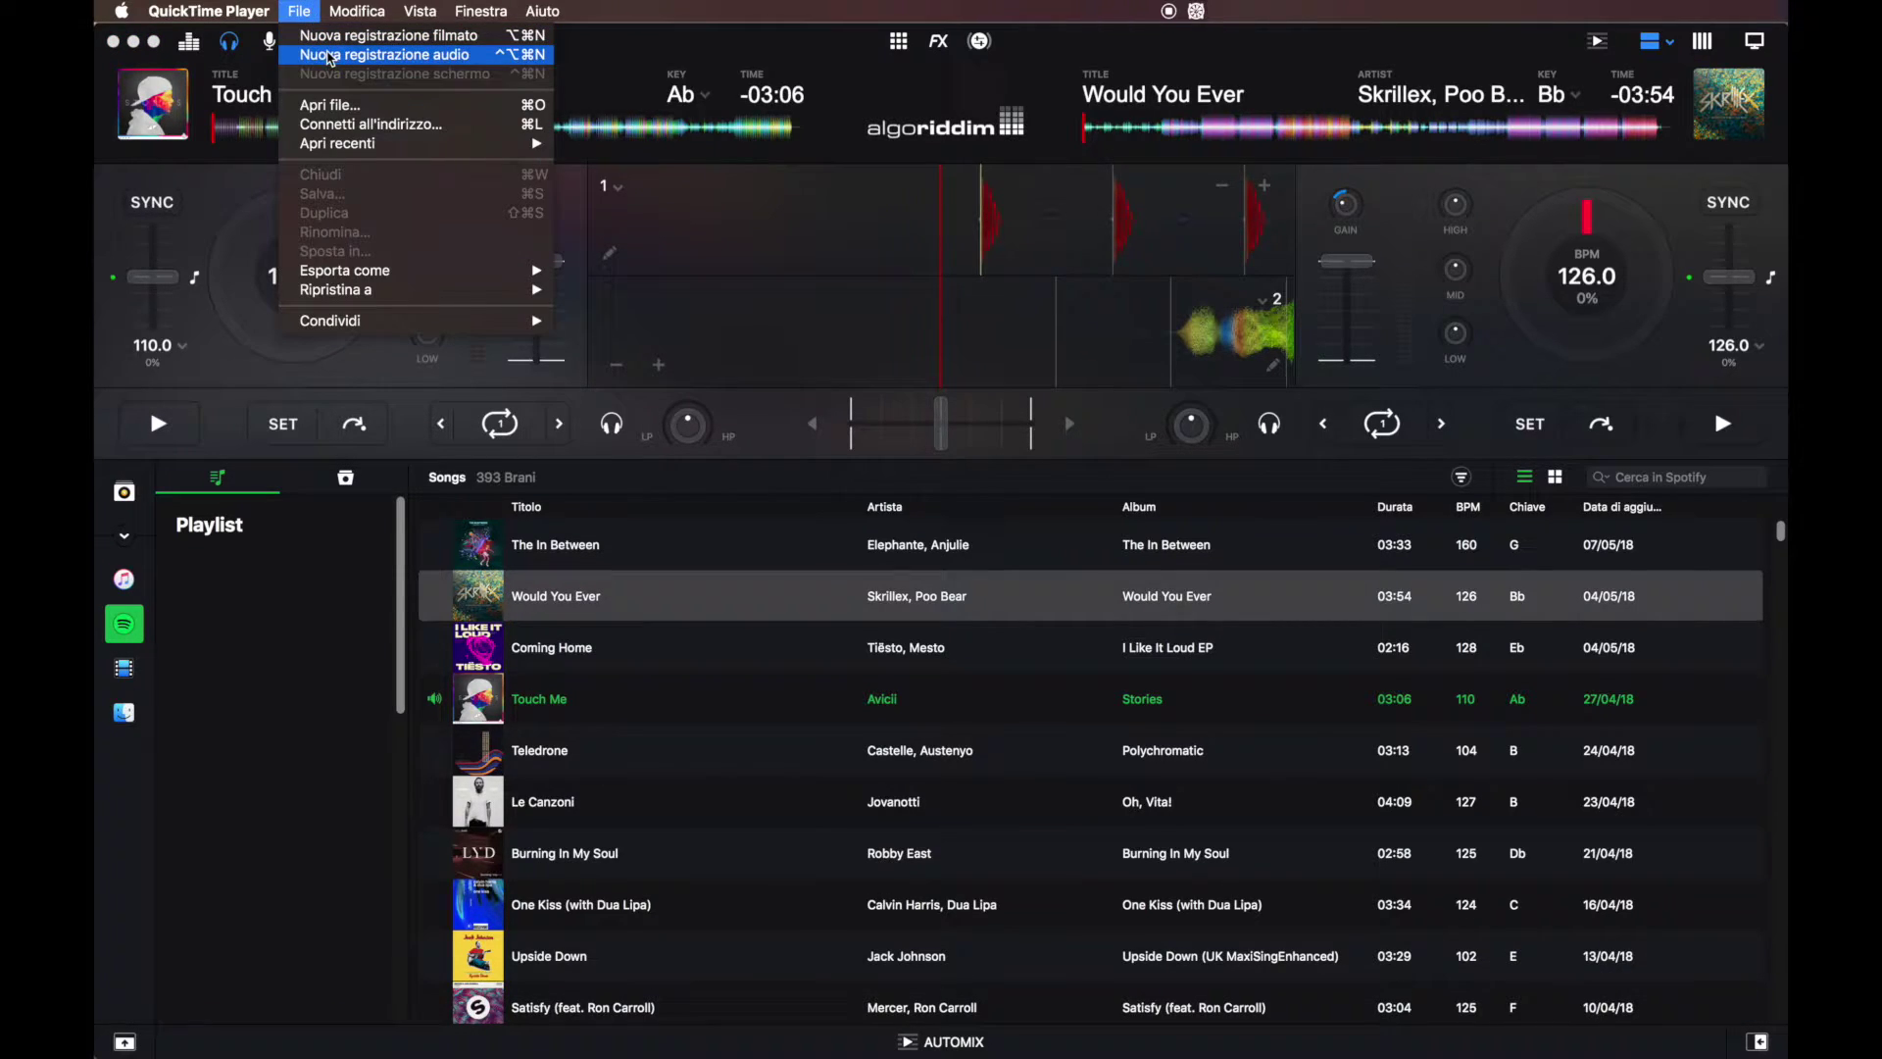
left_click(333, 57)
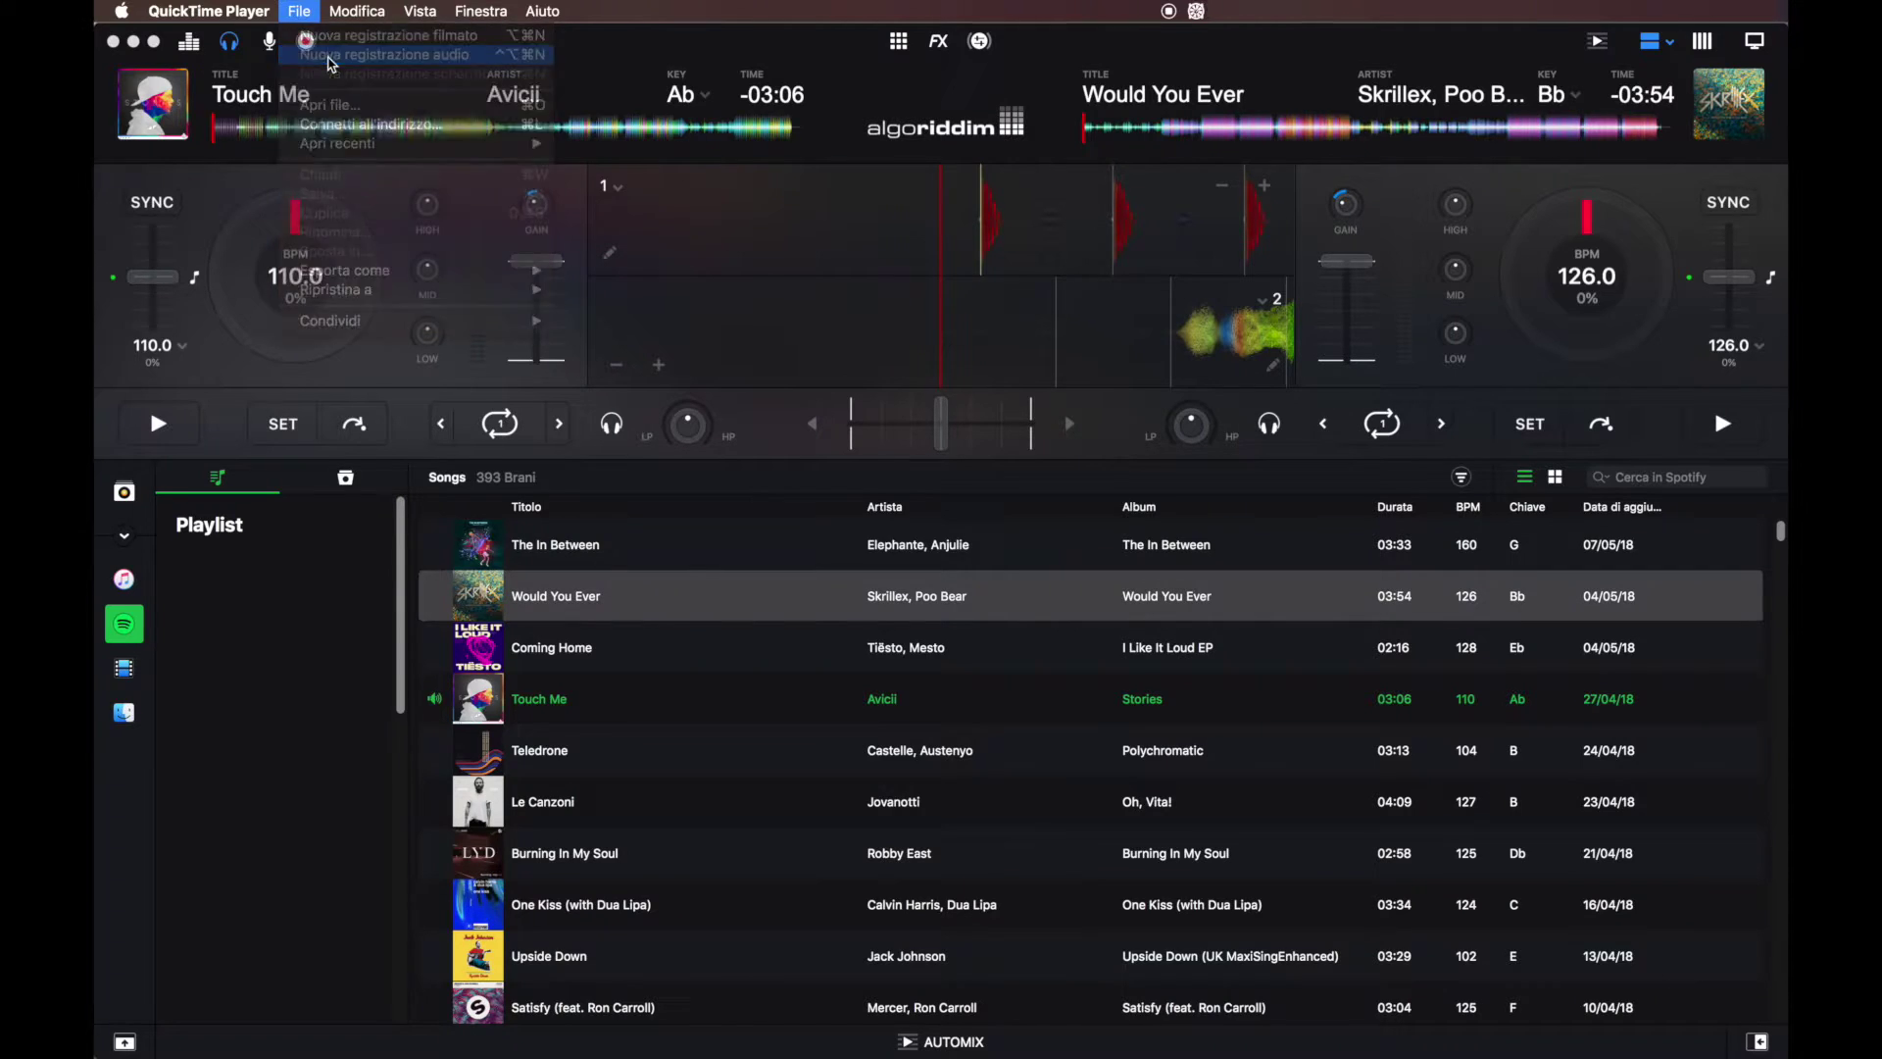
left_click_drag(330, 102, 1435, 410)
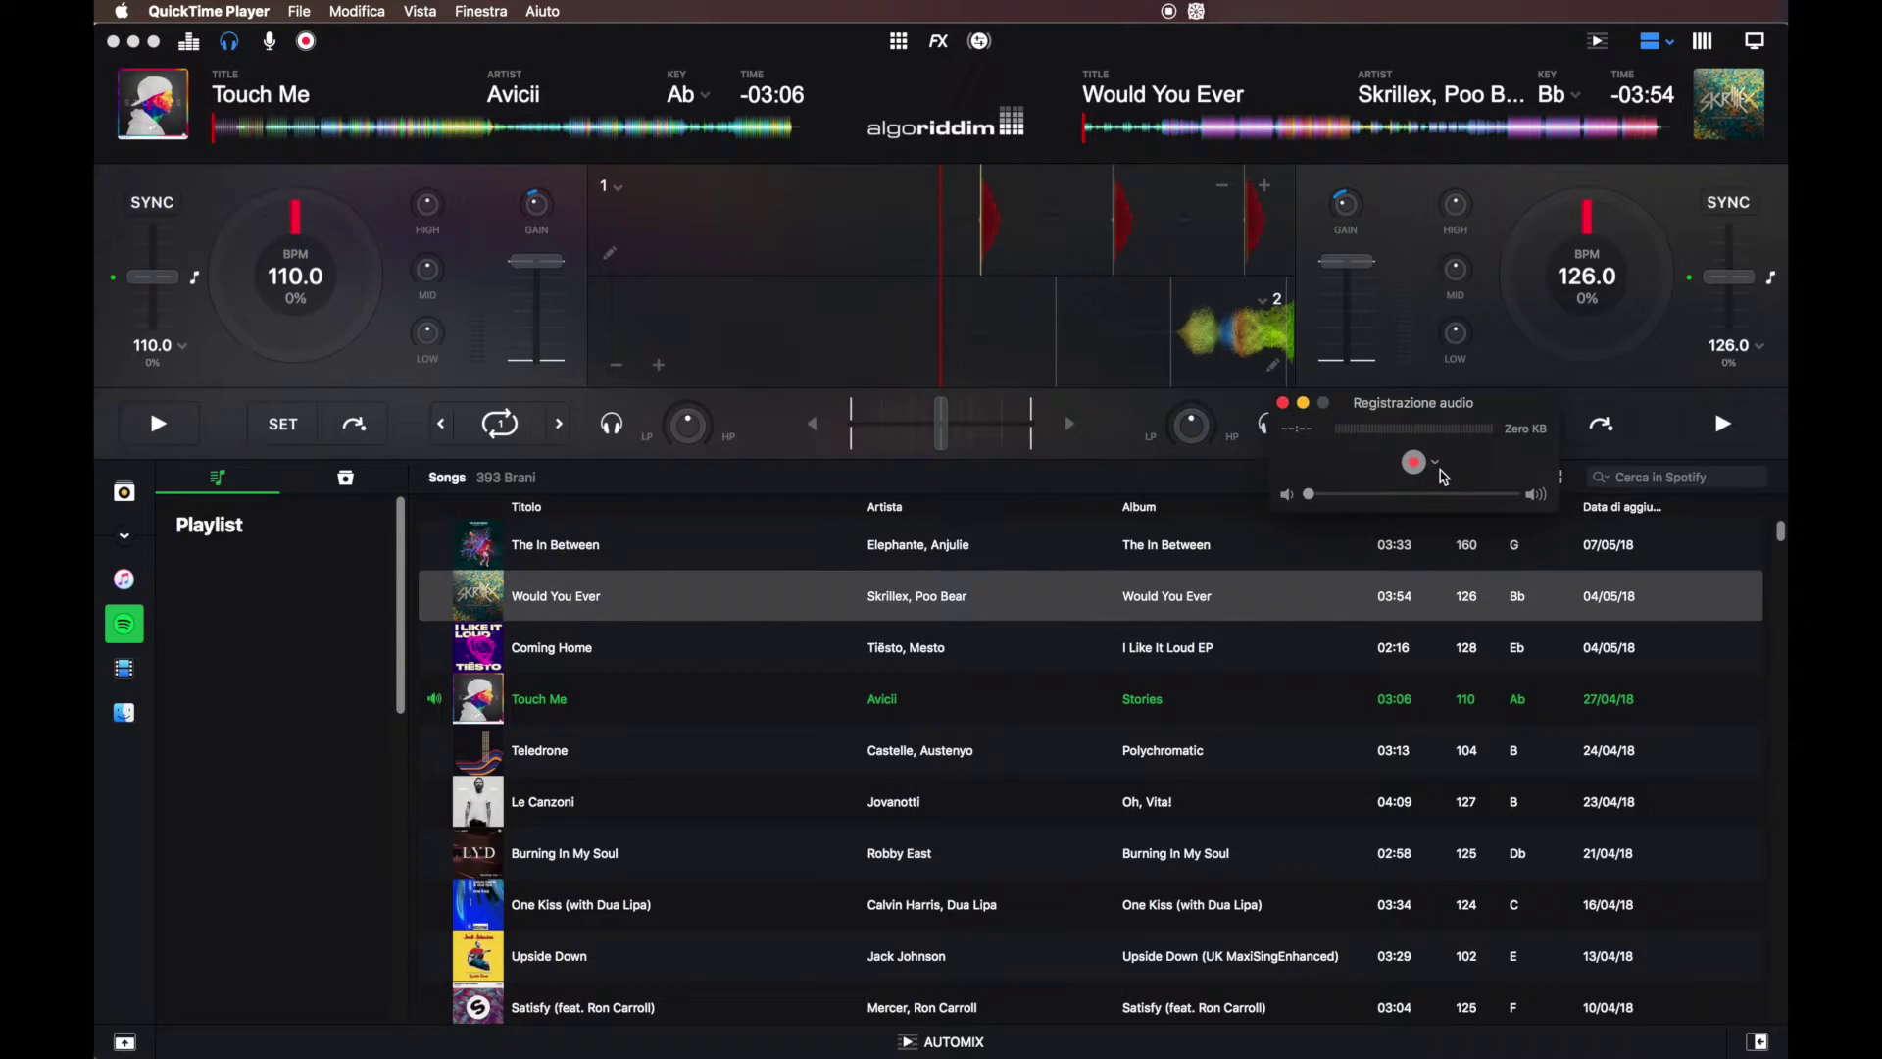
left_click(1437, 465)
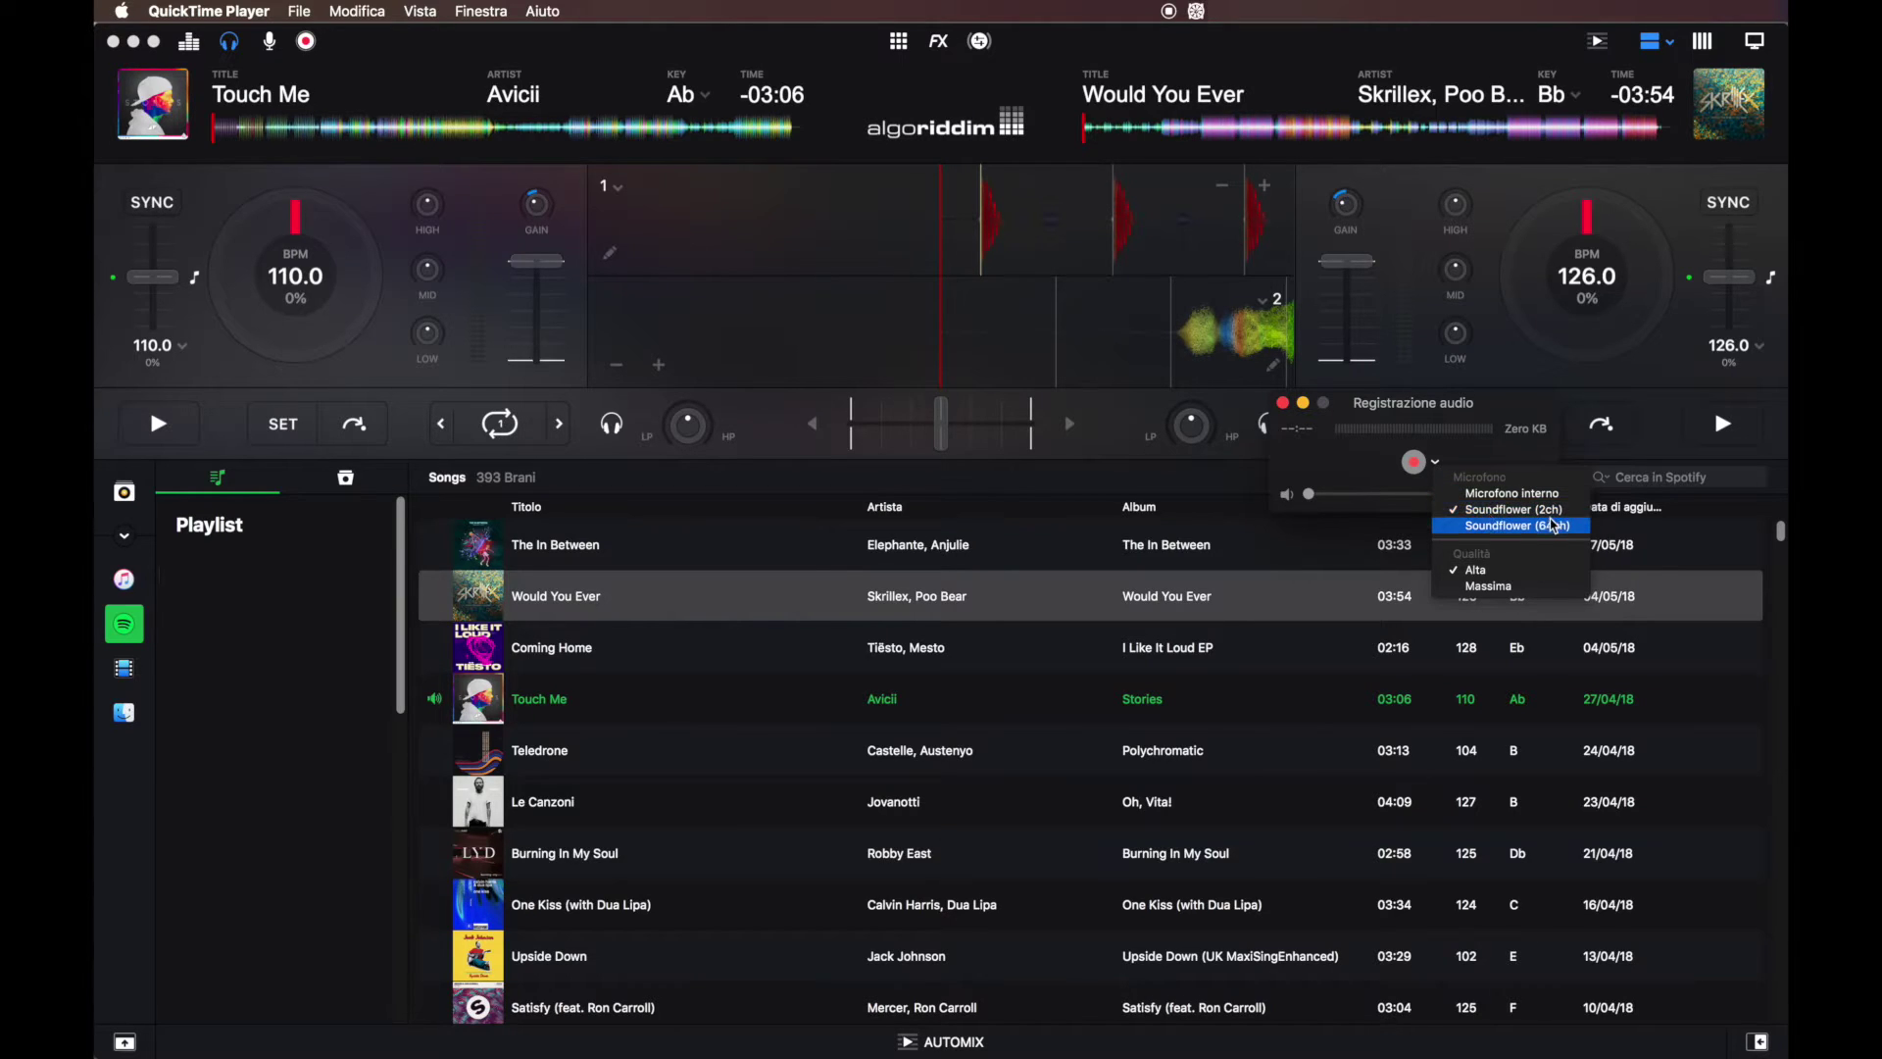
left_click(1517, 512)
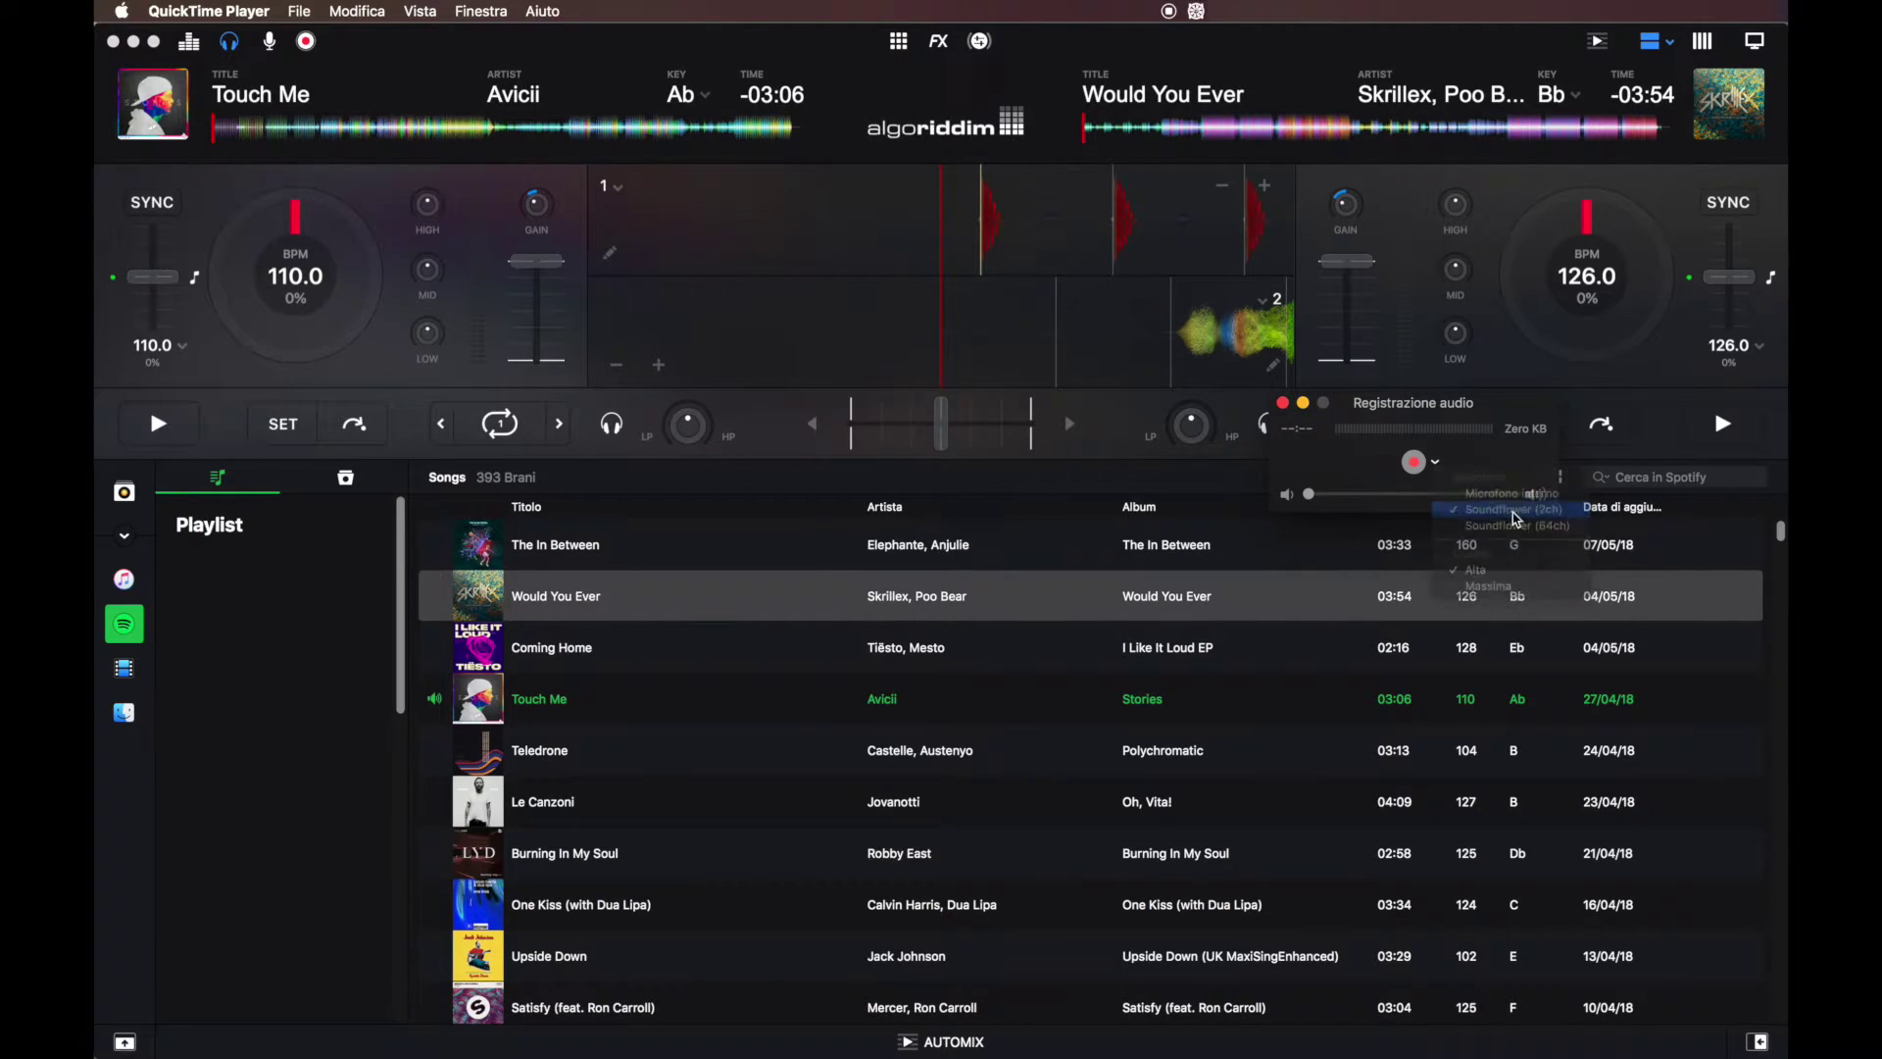
left_click_drag(1423, 413, 1552, 415)
Narrow the djay window beside the recording window and nudge the crossfader toward deck 1.
left_click(1711, 384)
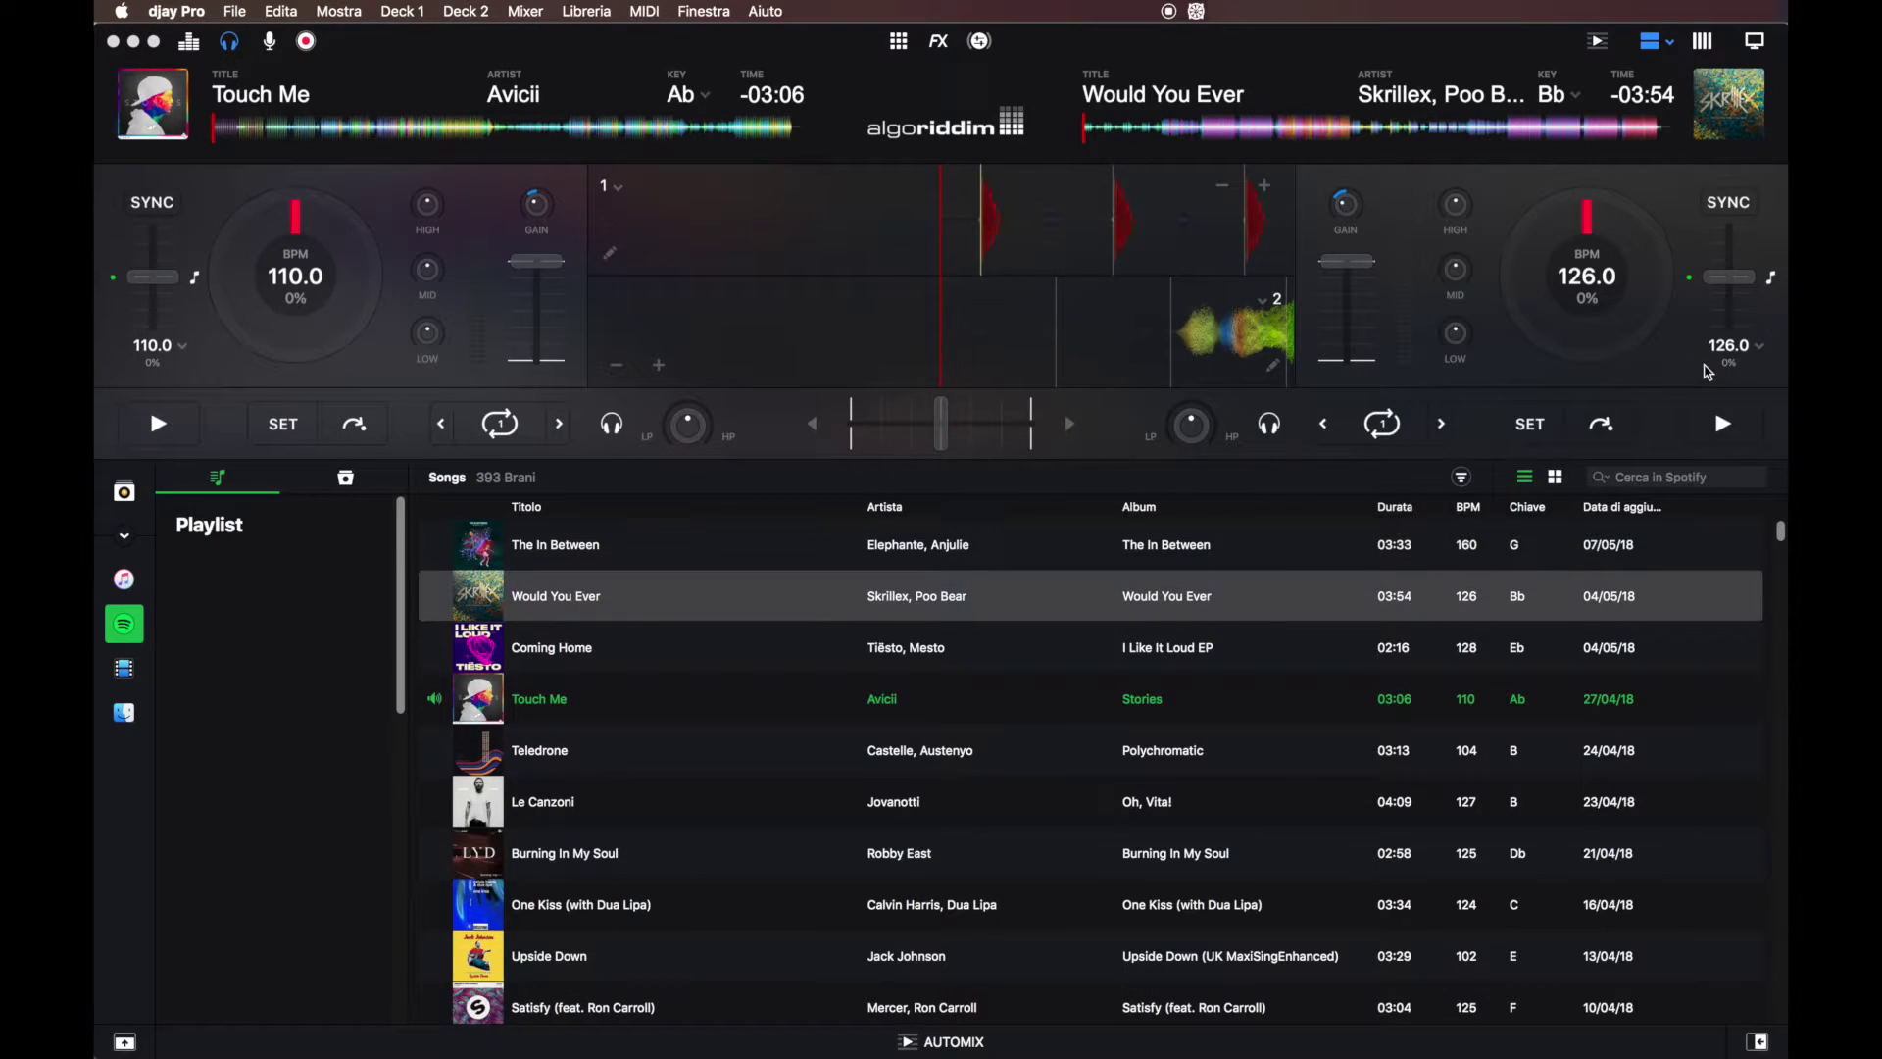
left_click_drag(1787, 353, 1299, 390)
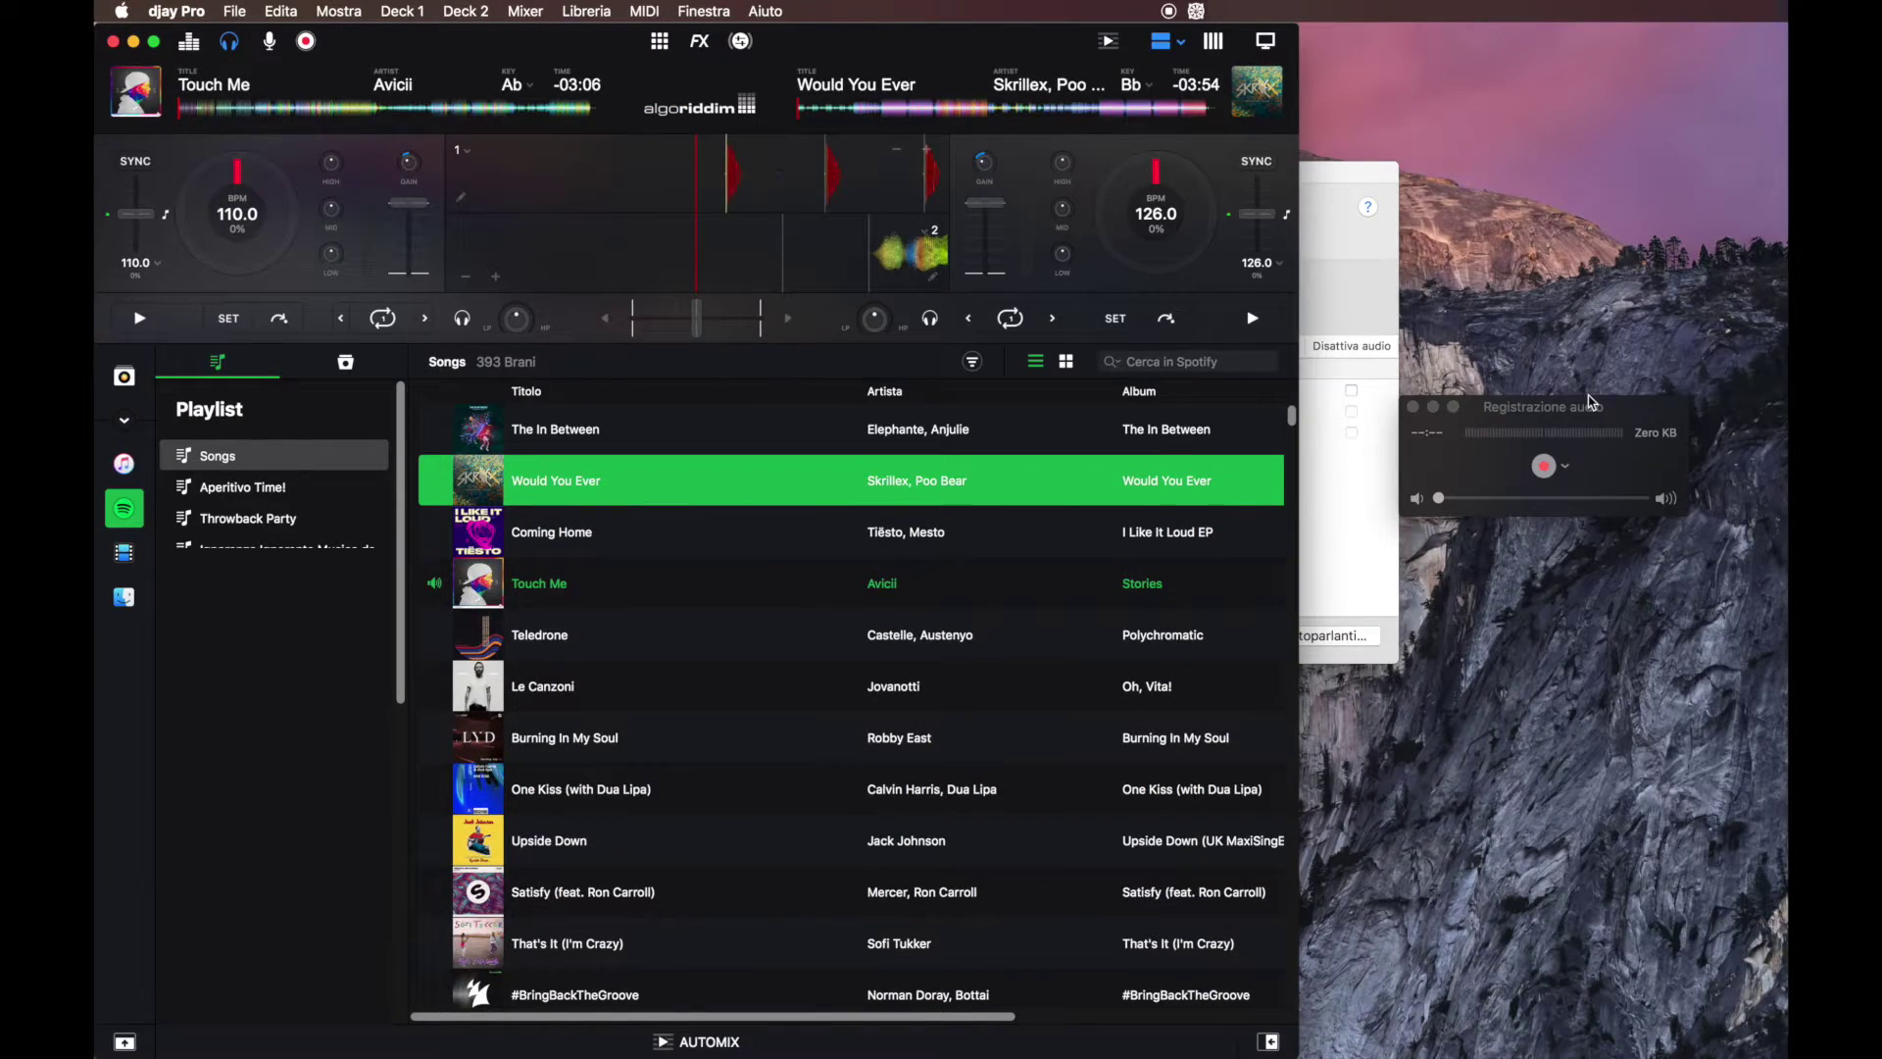
mouse_move(1588, 404)
left_mouse_down()
mouse_move(1512, 406)
mouse_move(1585, 410)
left_mouse_up()
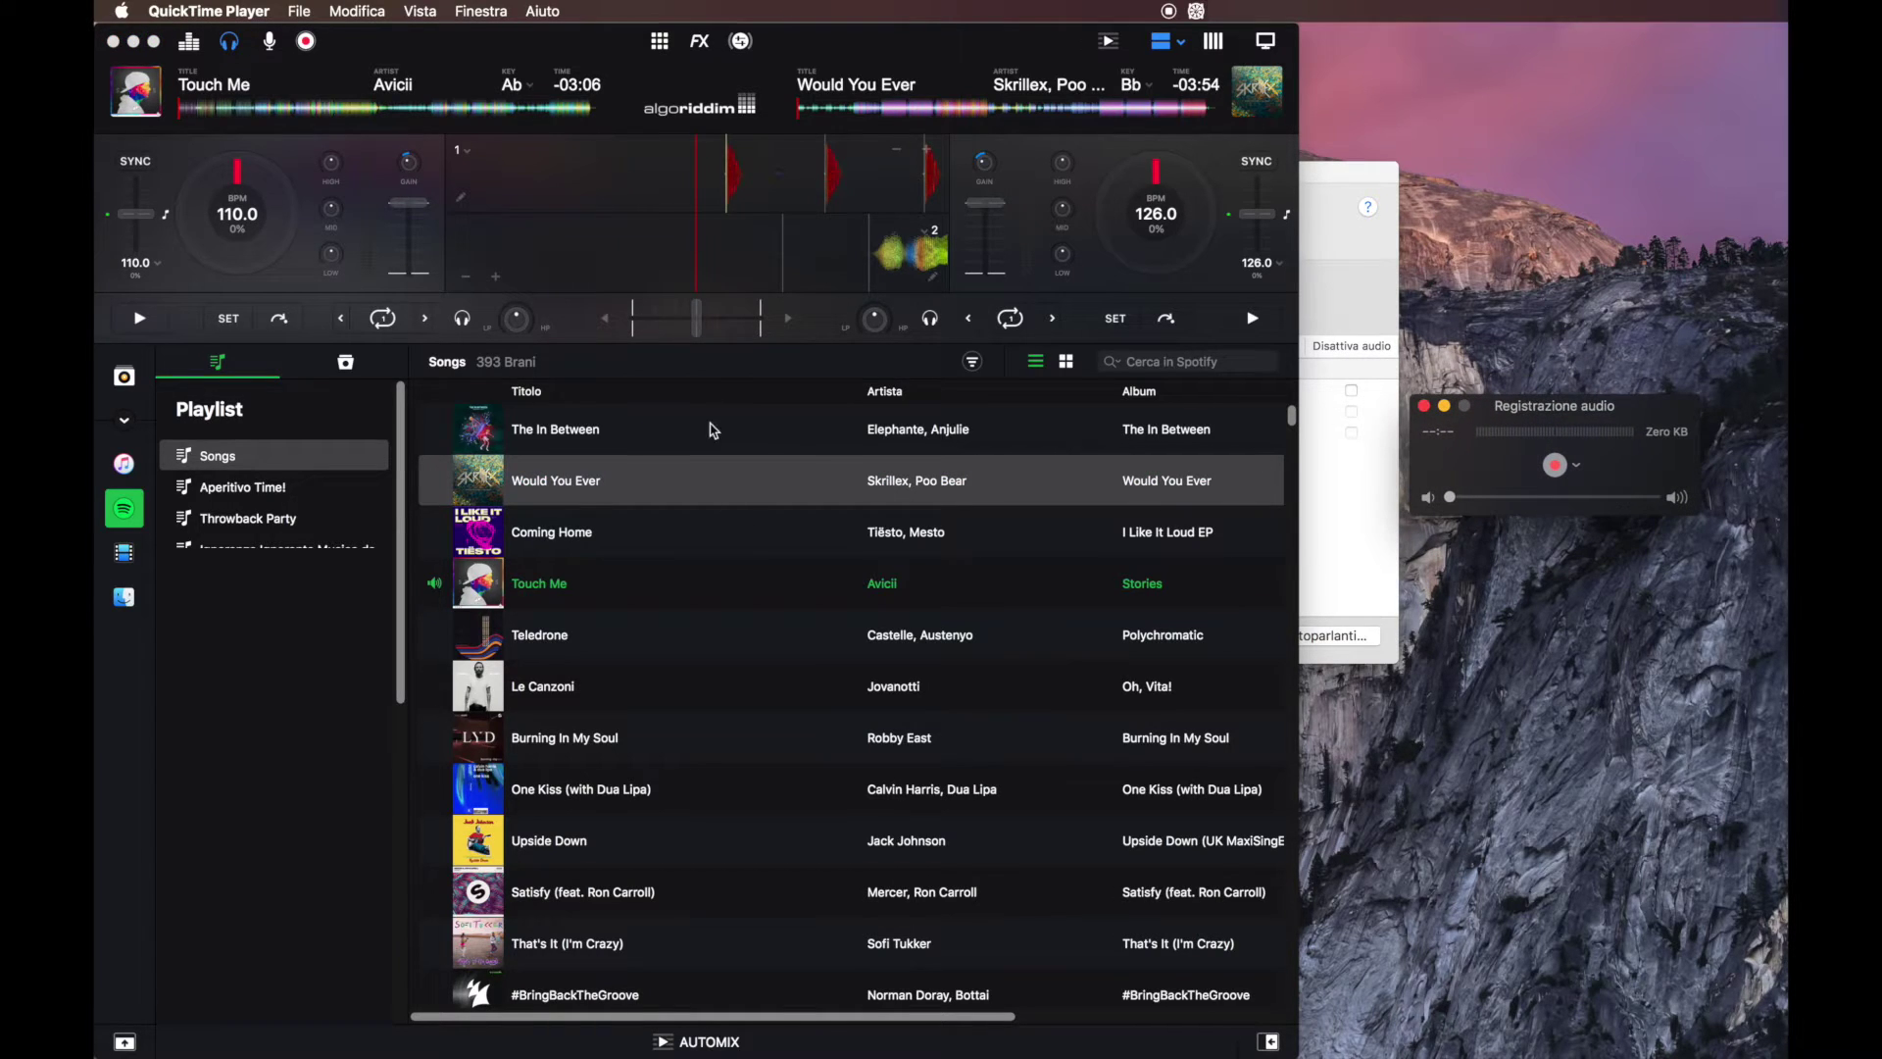
left_click(730, 394)
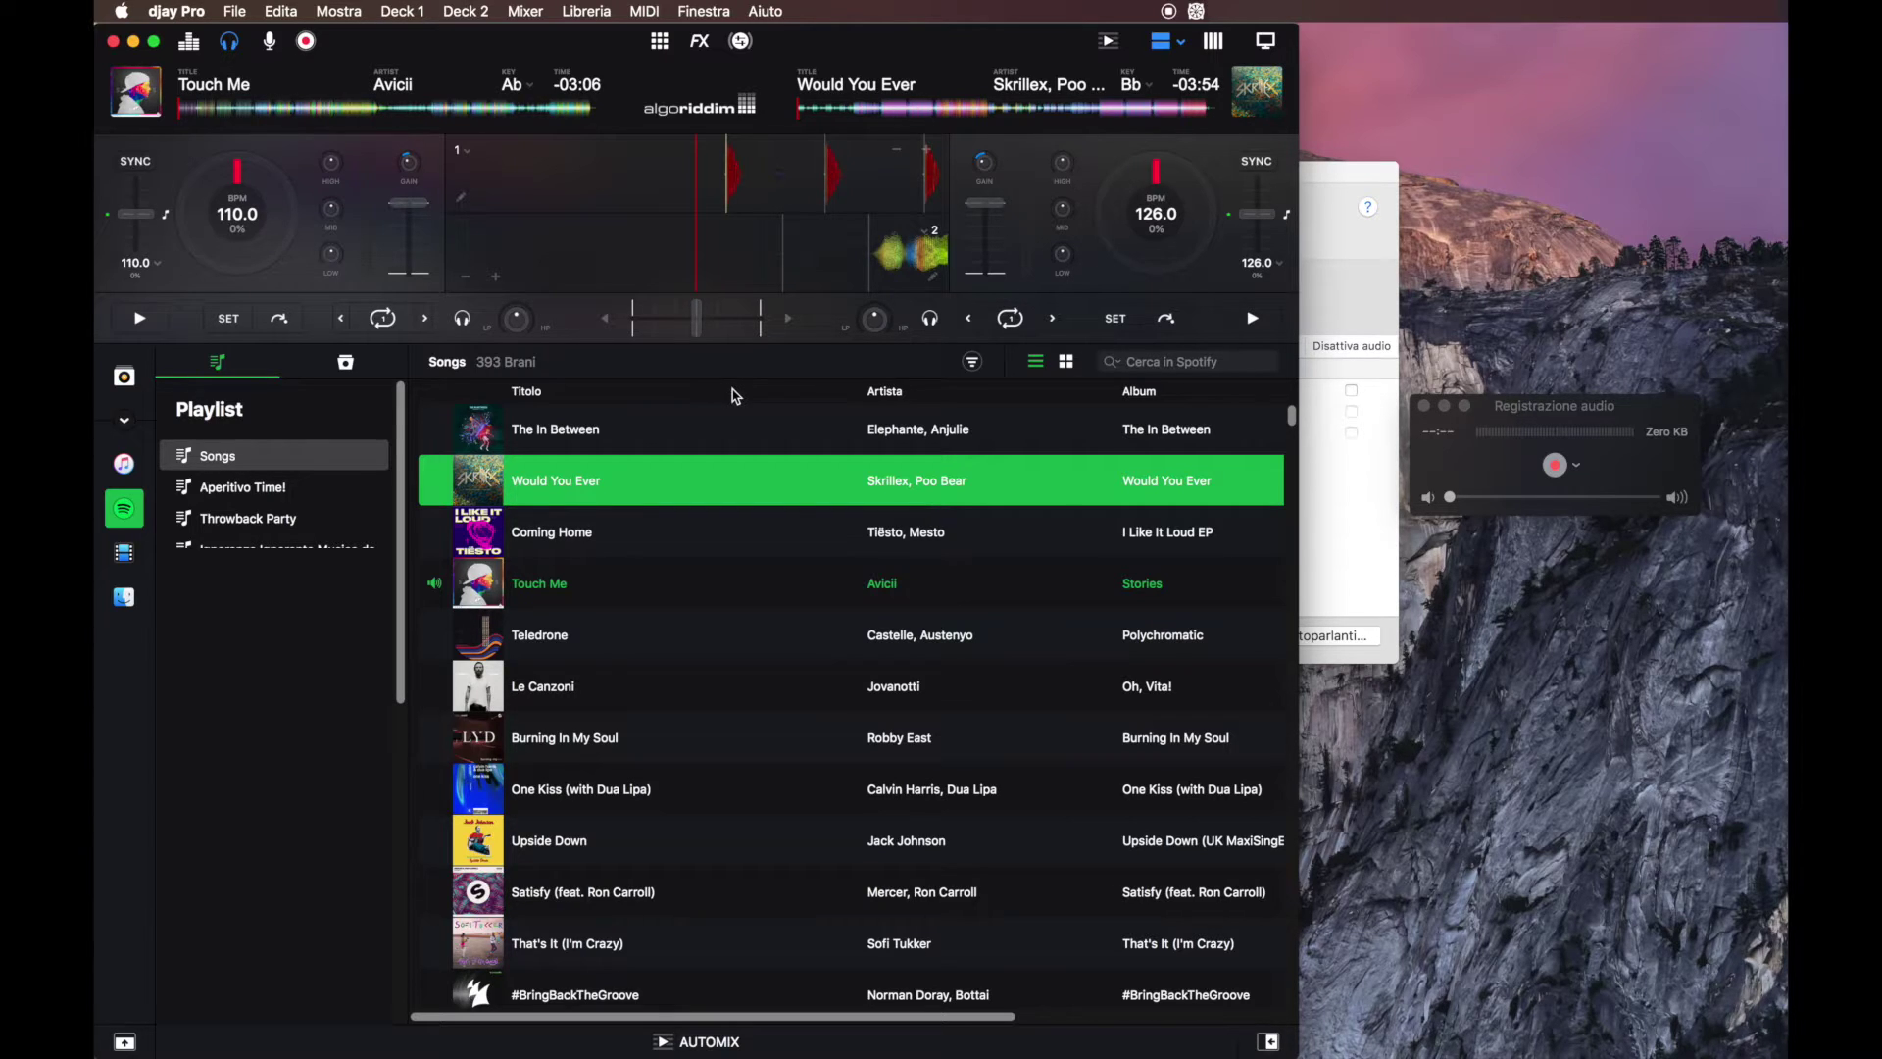
left_click_drag(702, 330, 623, 330)
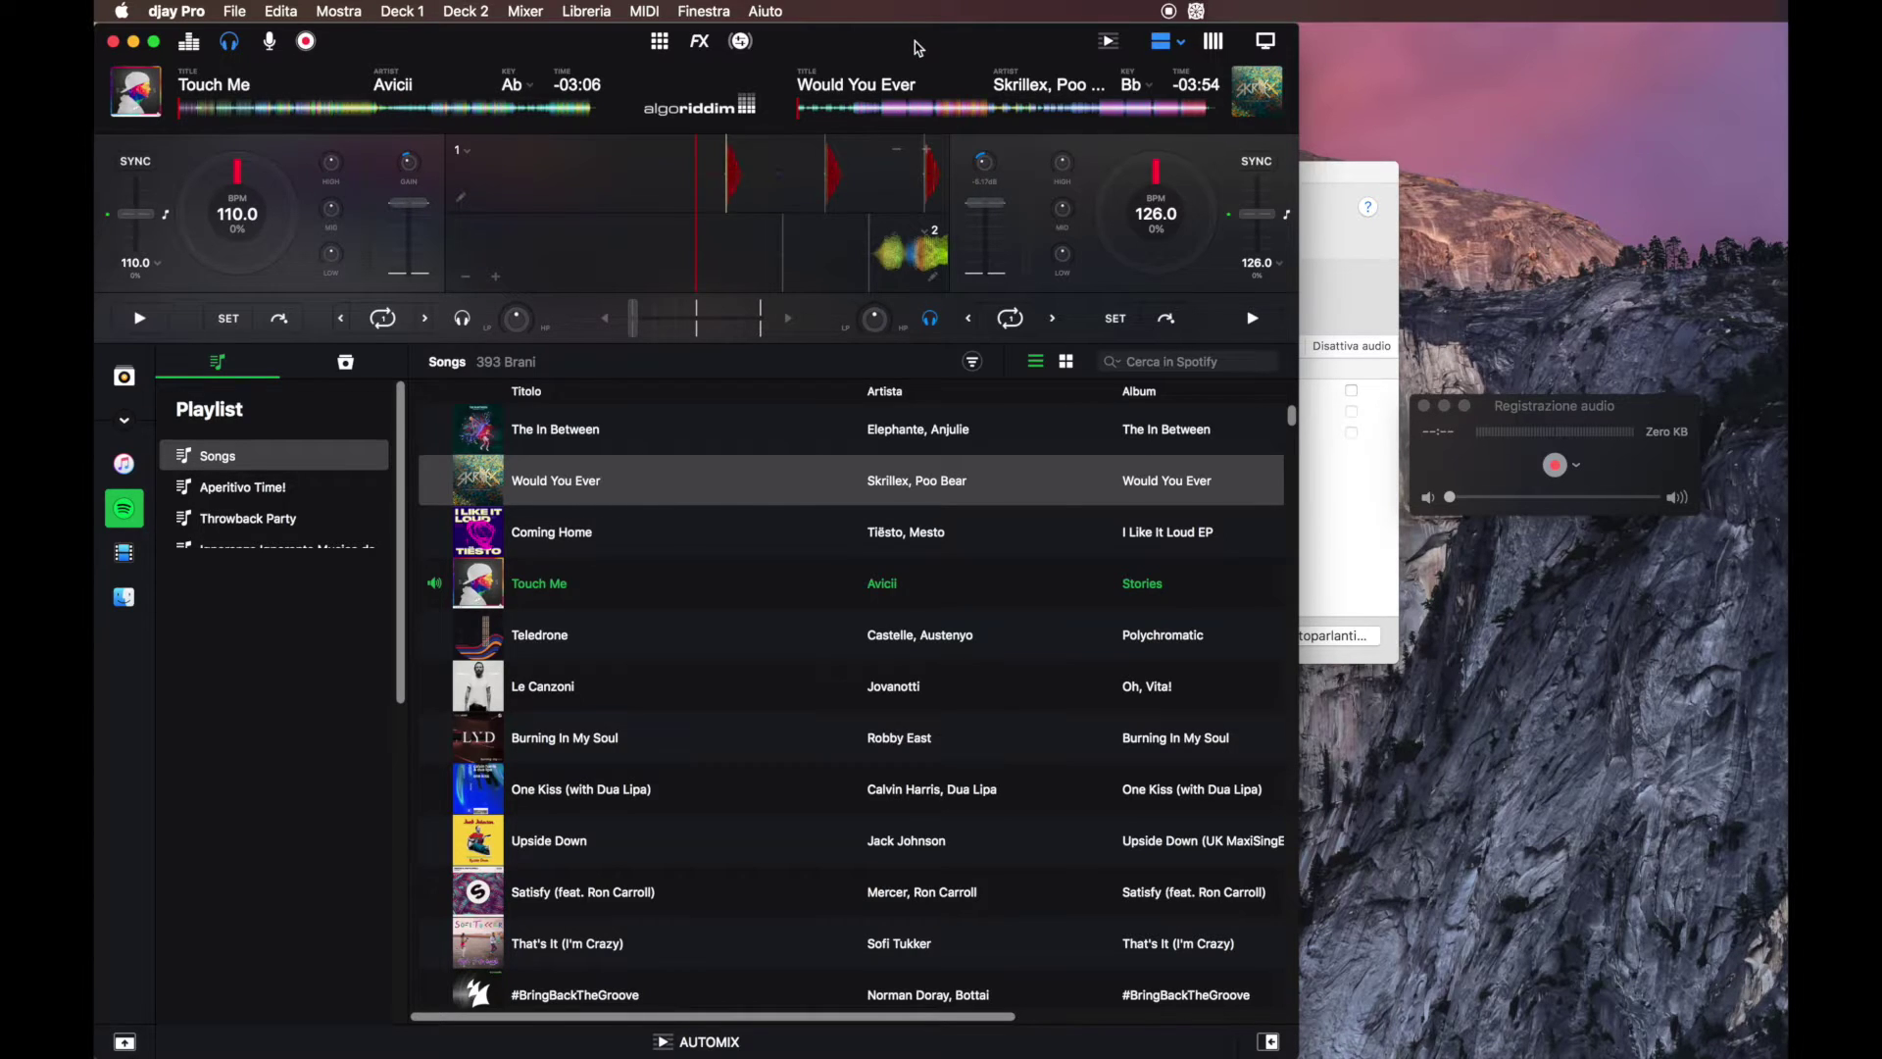
Test playback of Touch Me on deck 1, then start Would You Ever on deck 2.
key("space")
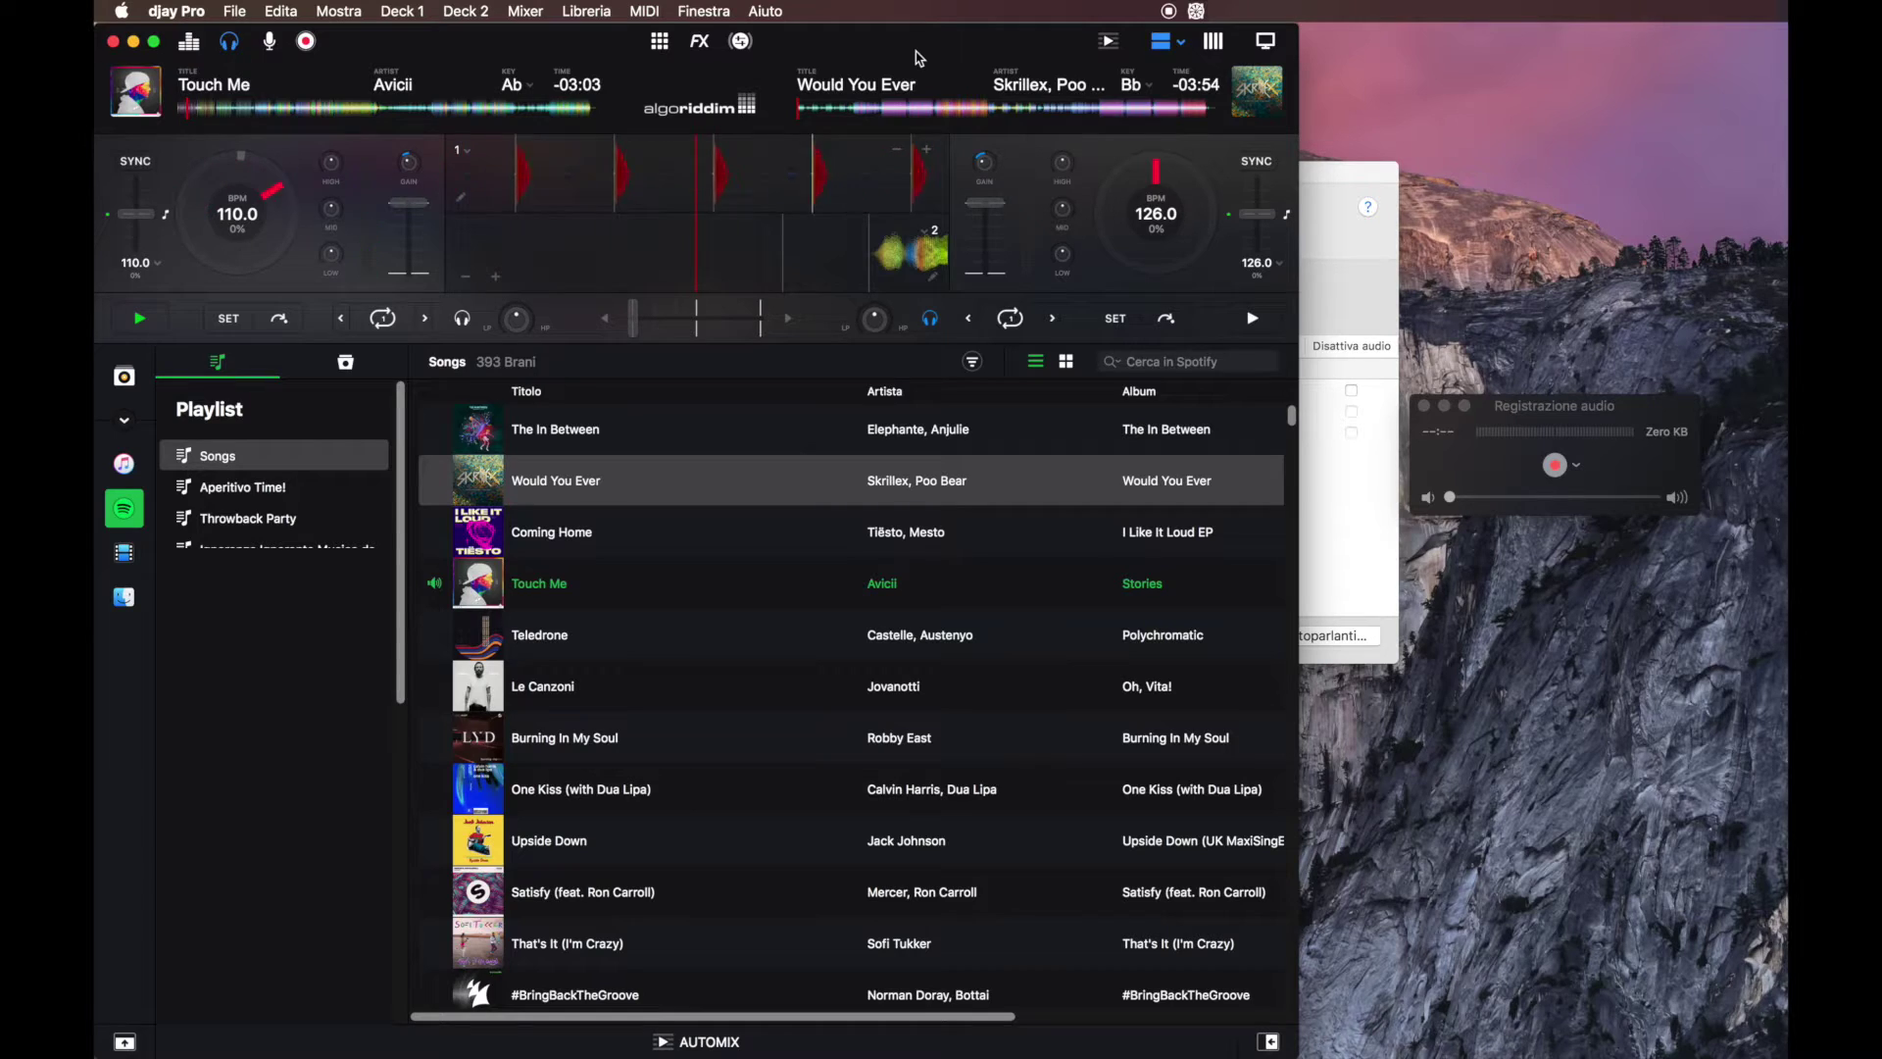
key("space")
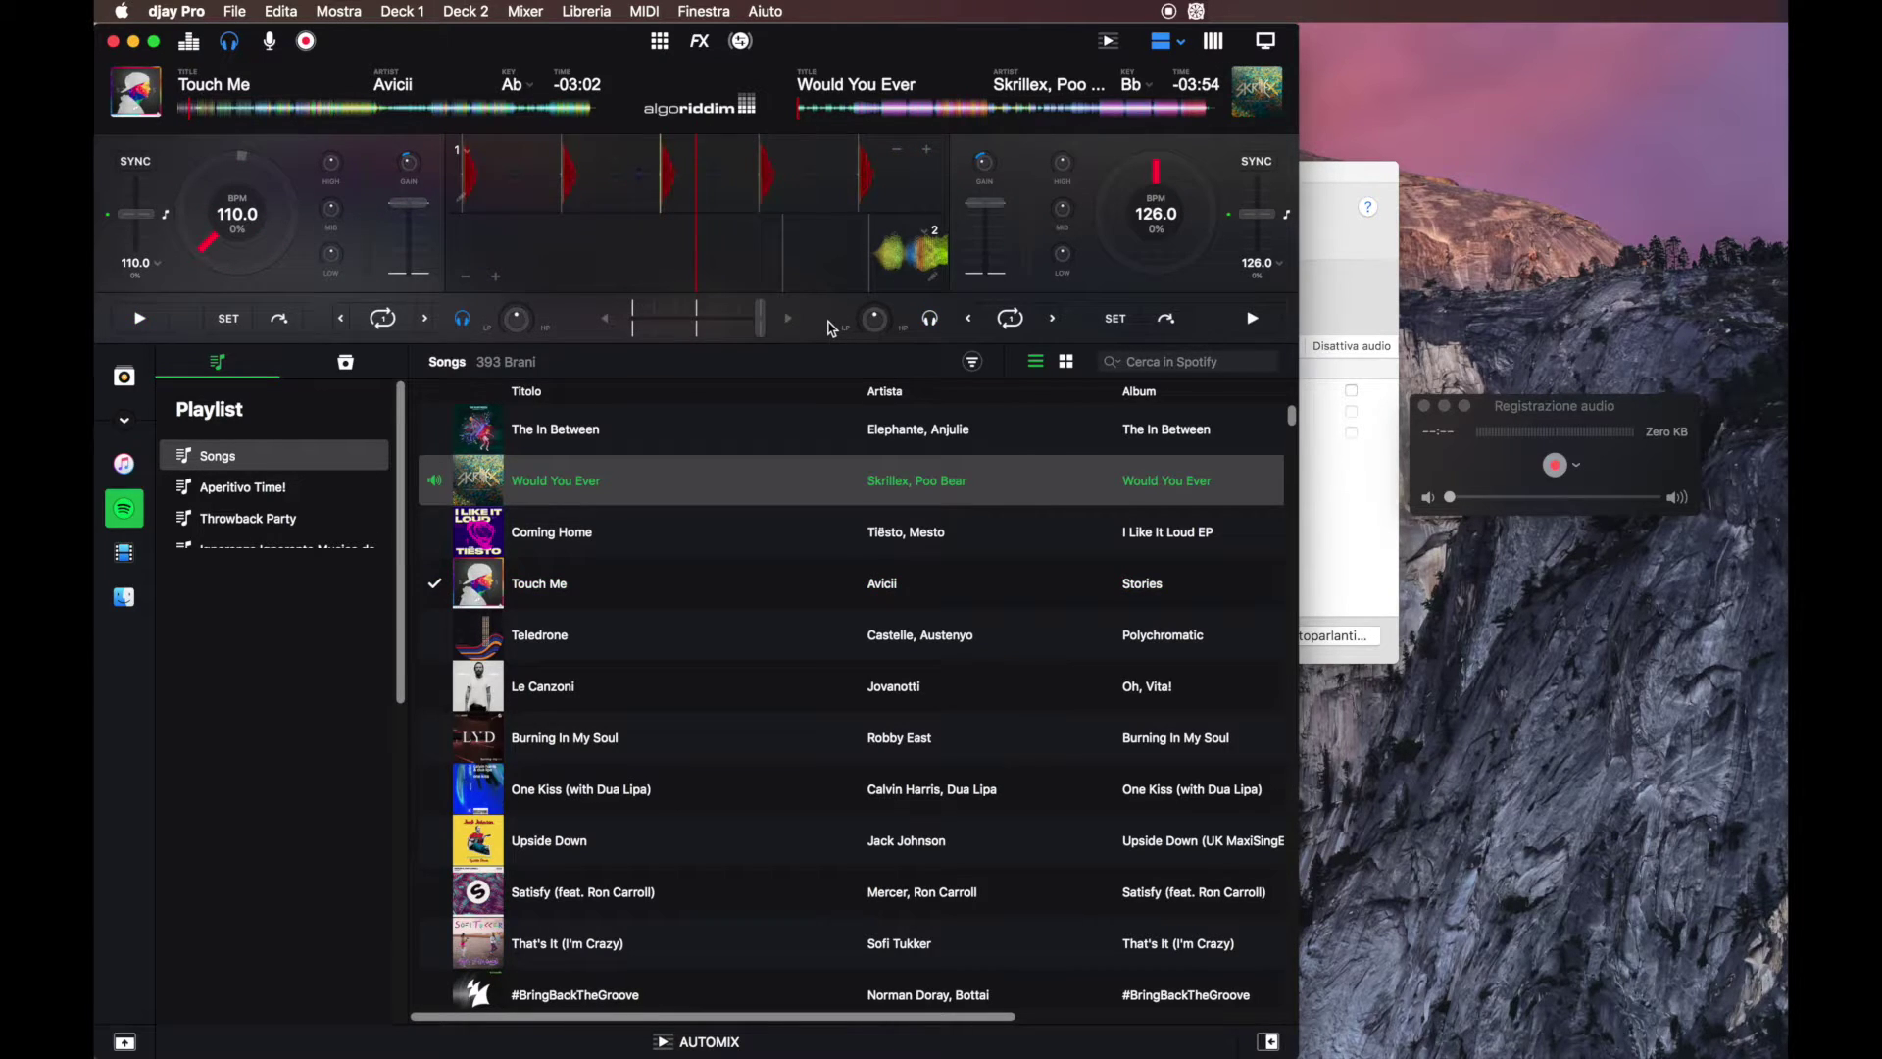
key("space")
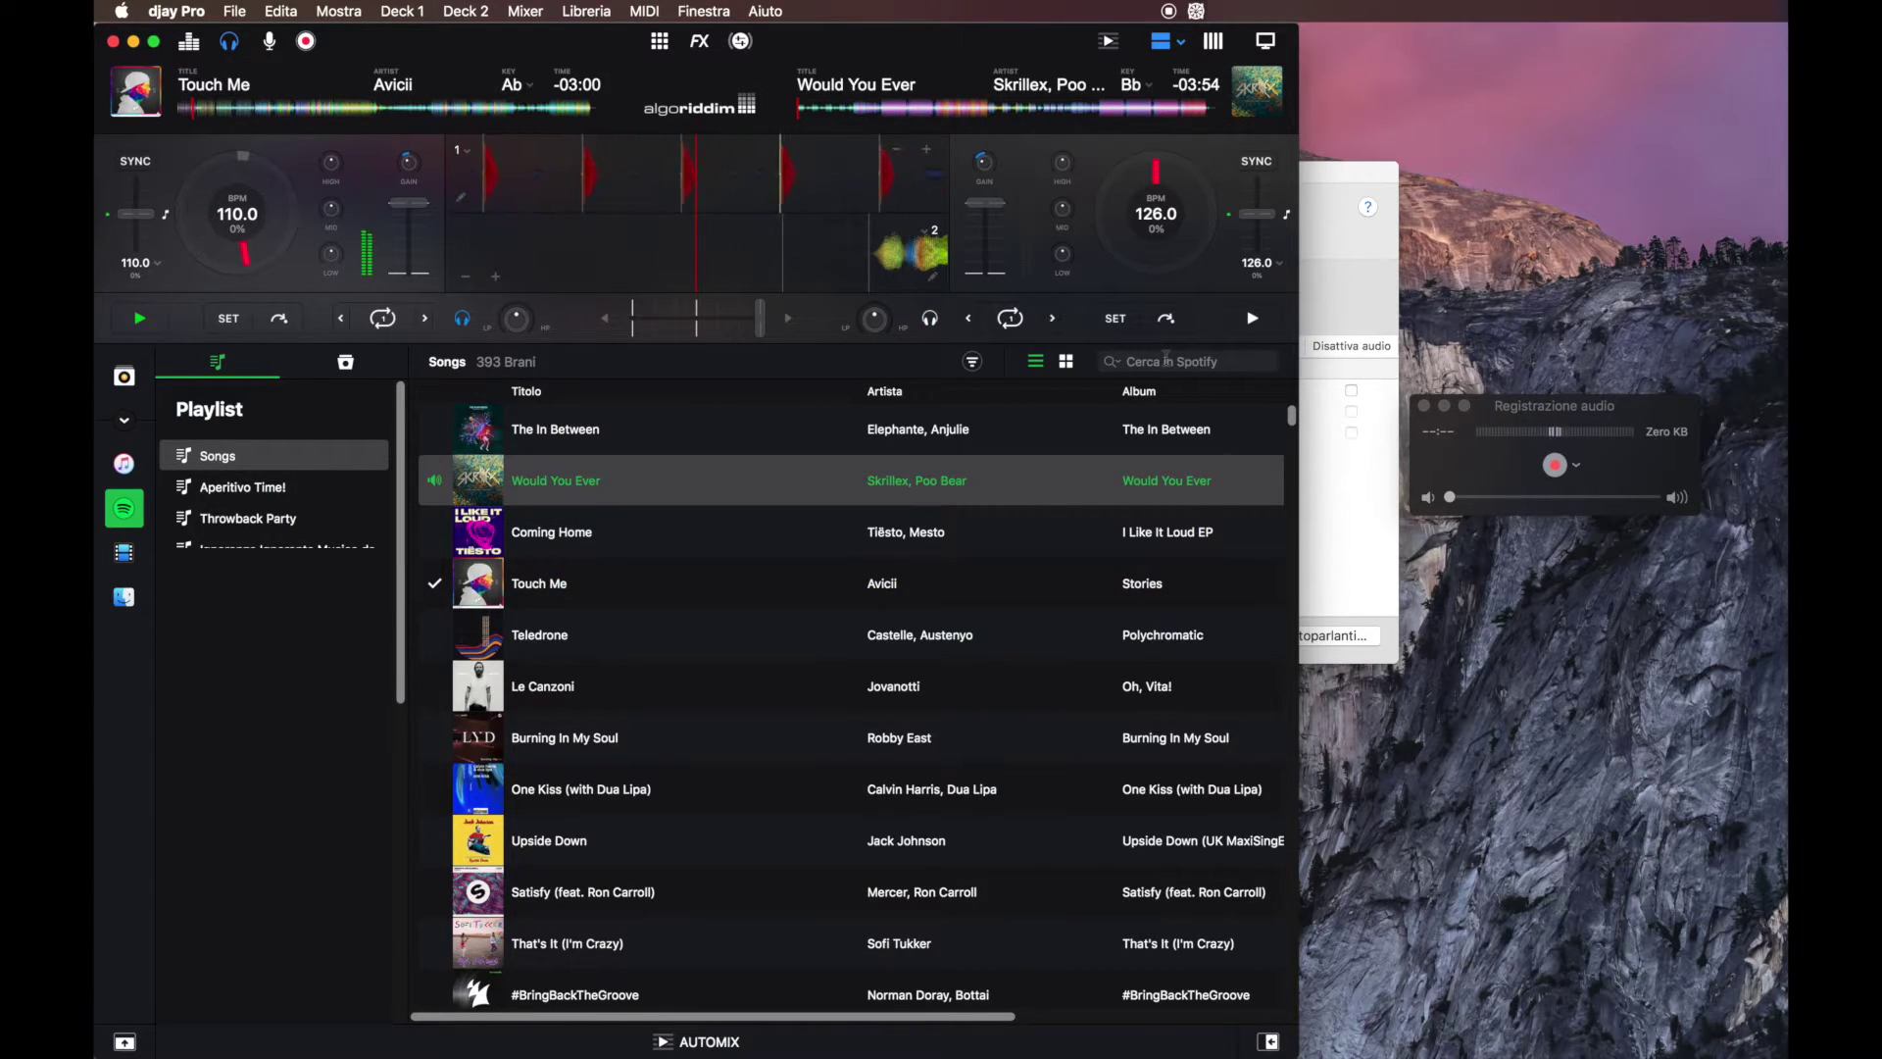
key("space")
key("shift+space")
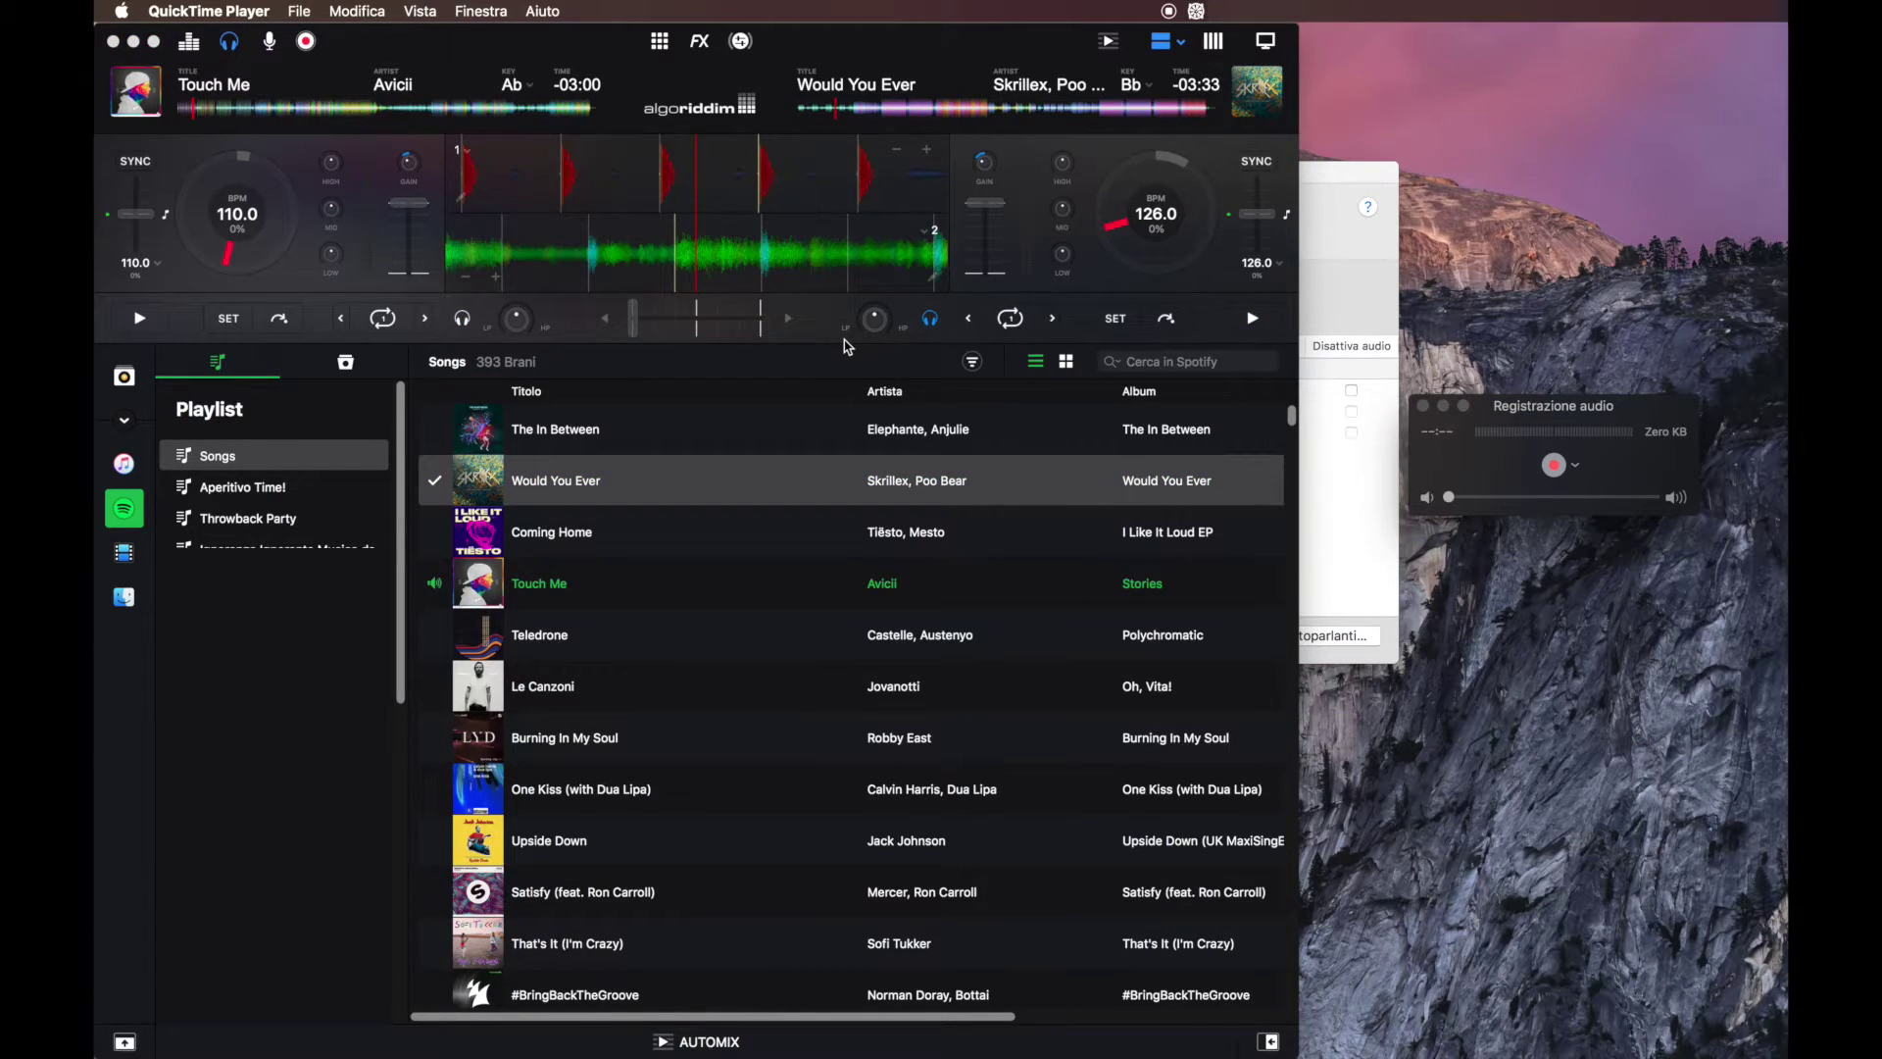
Set Soundflower (2ch) channel 1 back to 1,0 and channel 2 down to 0,0.
left_click(1373, 290)
left_click_drag(672, 411, 656, 462)
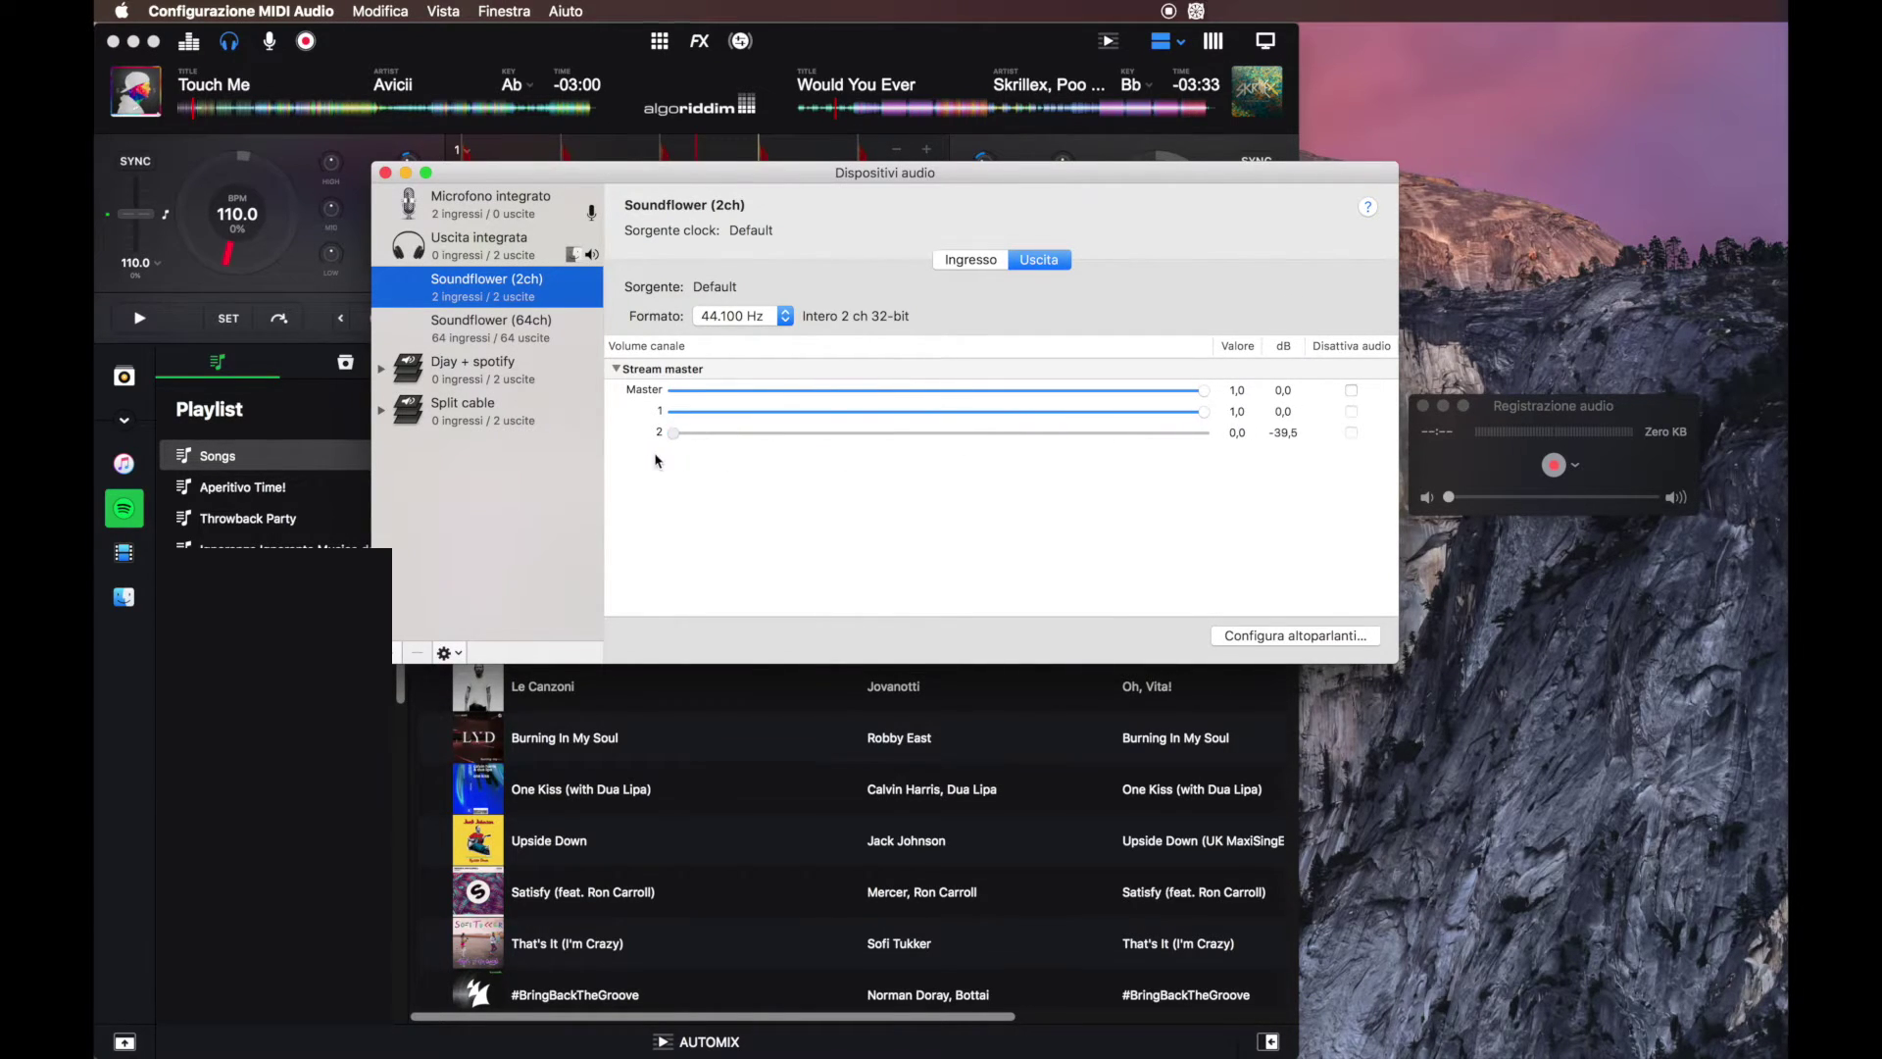
left_click(853, 86)
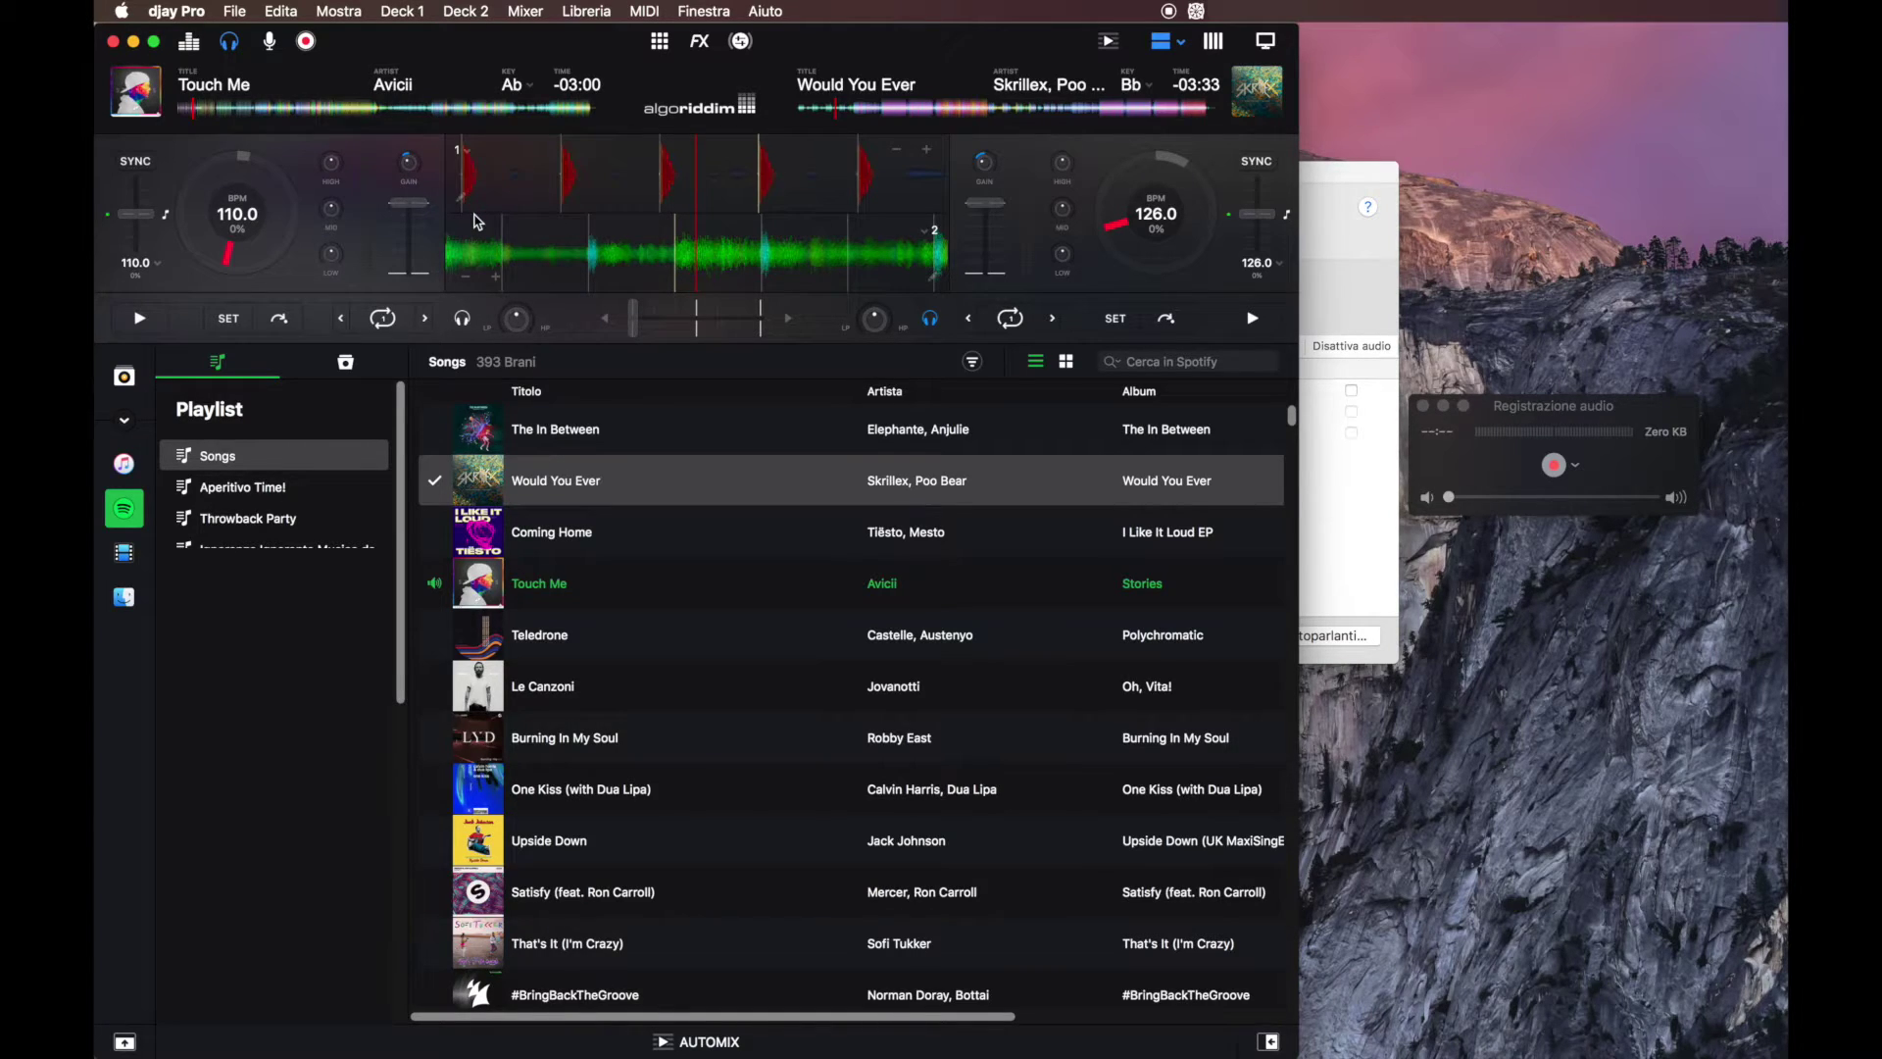
Preview Touch Me on deck 1, then start the QuickTime audio recording.
left_click(139, 317)
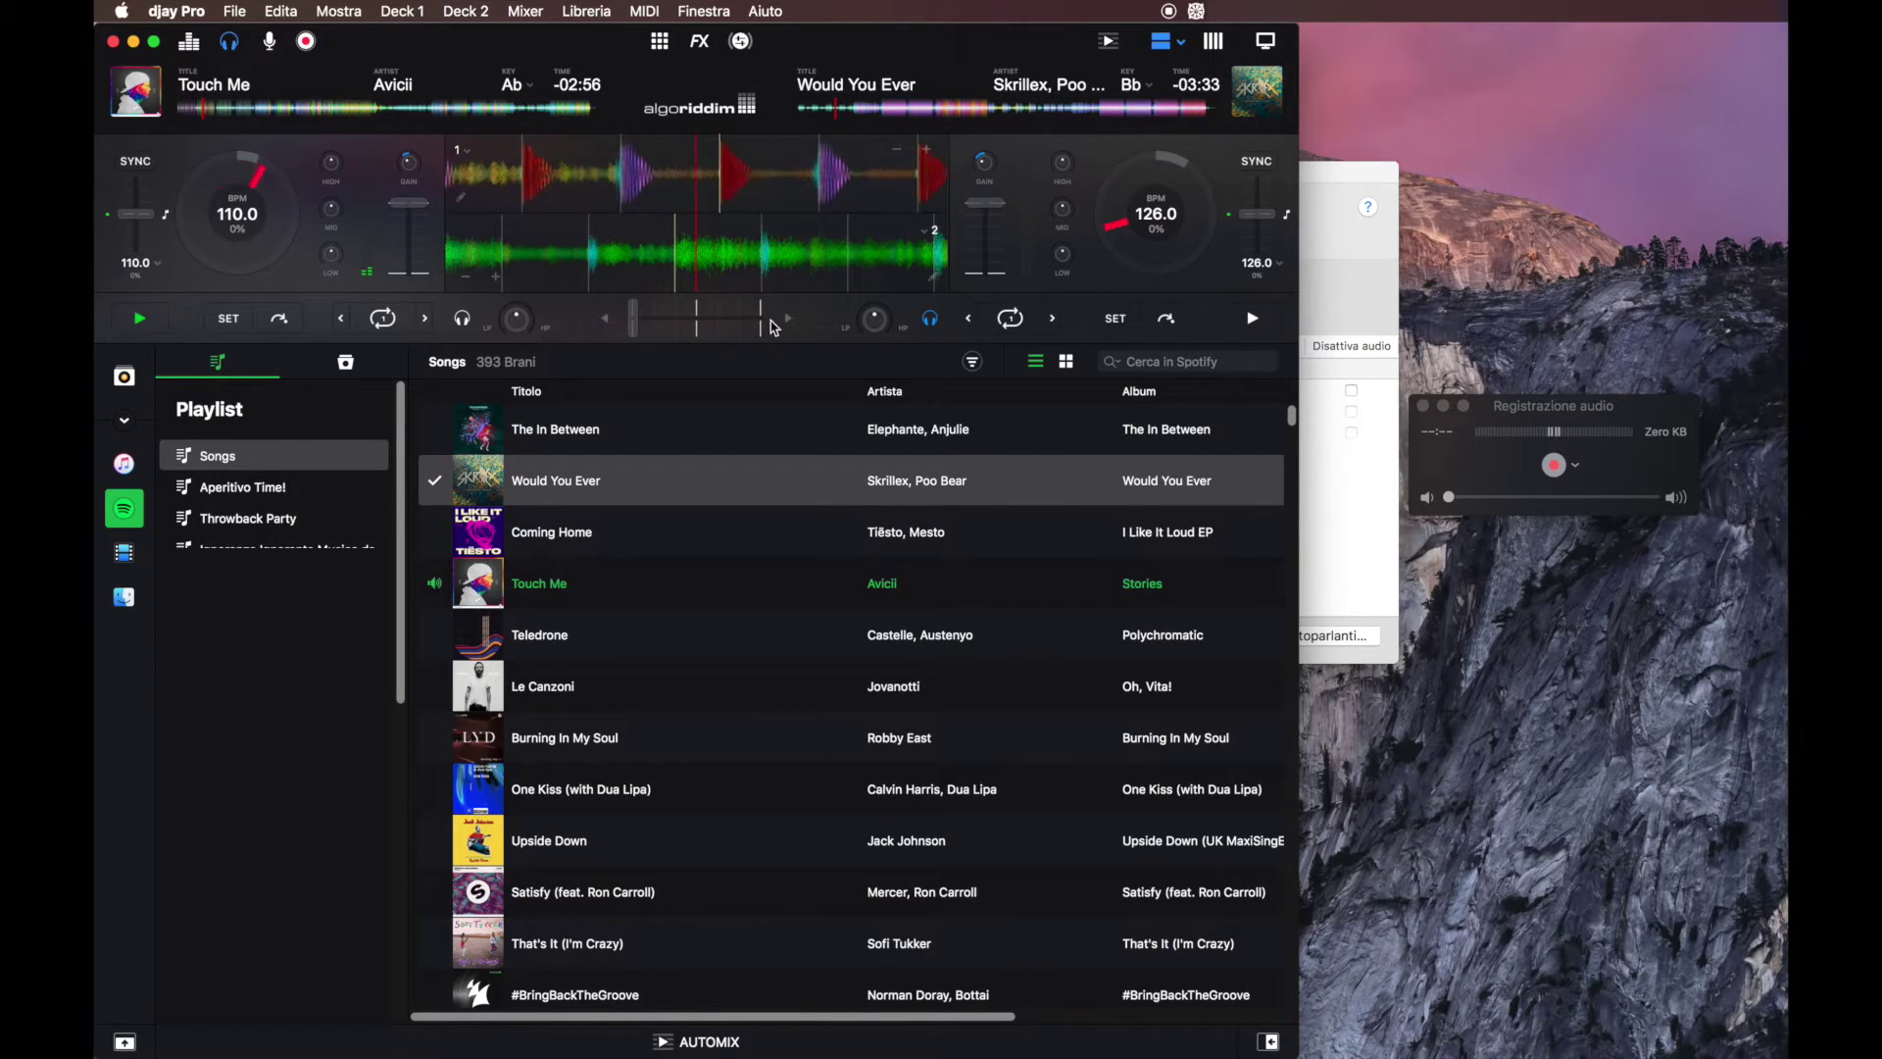
left_click(138, 318)
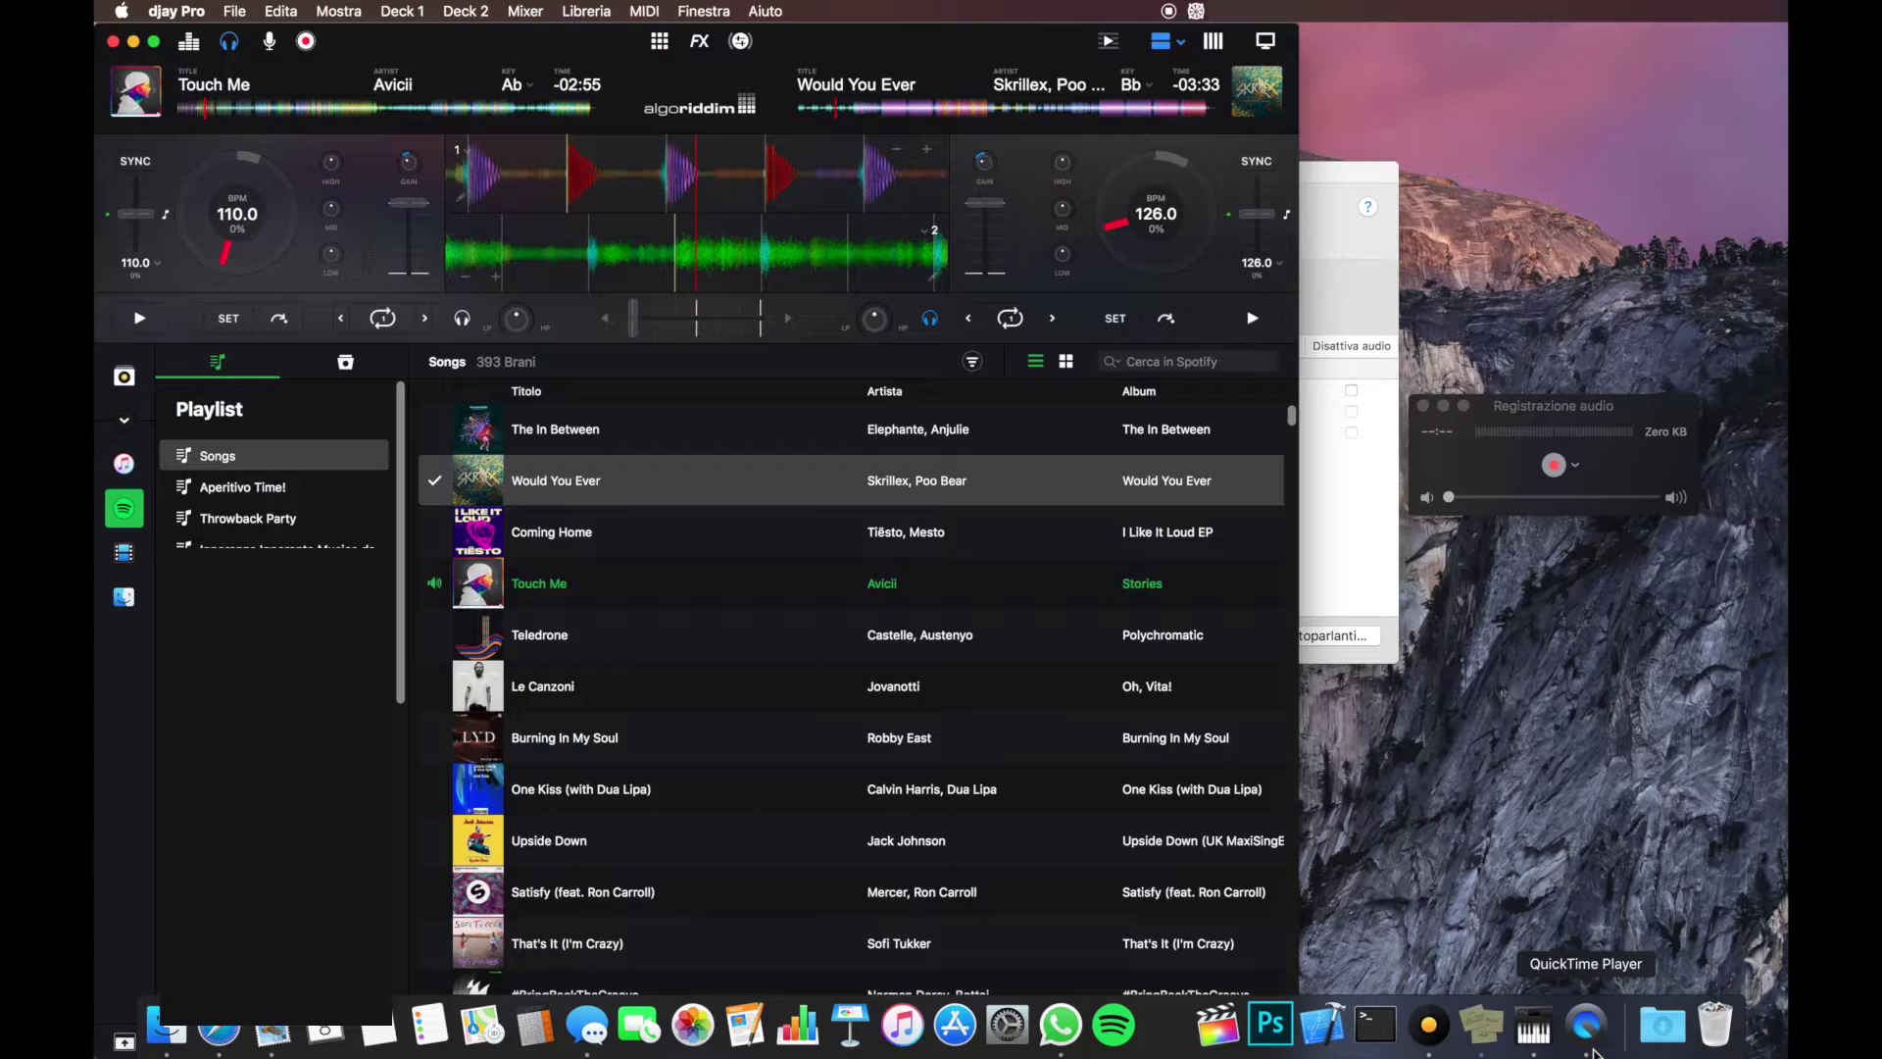
left_click(1617, 1028)
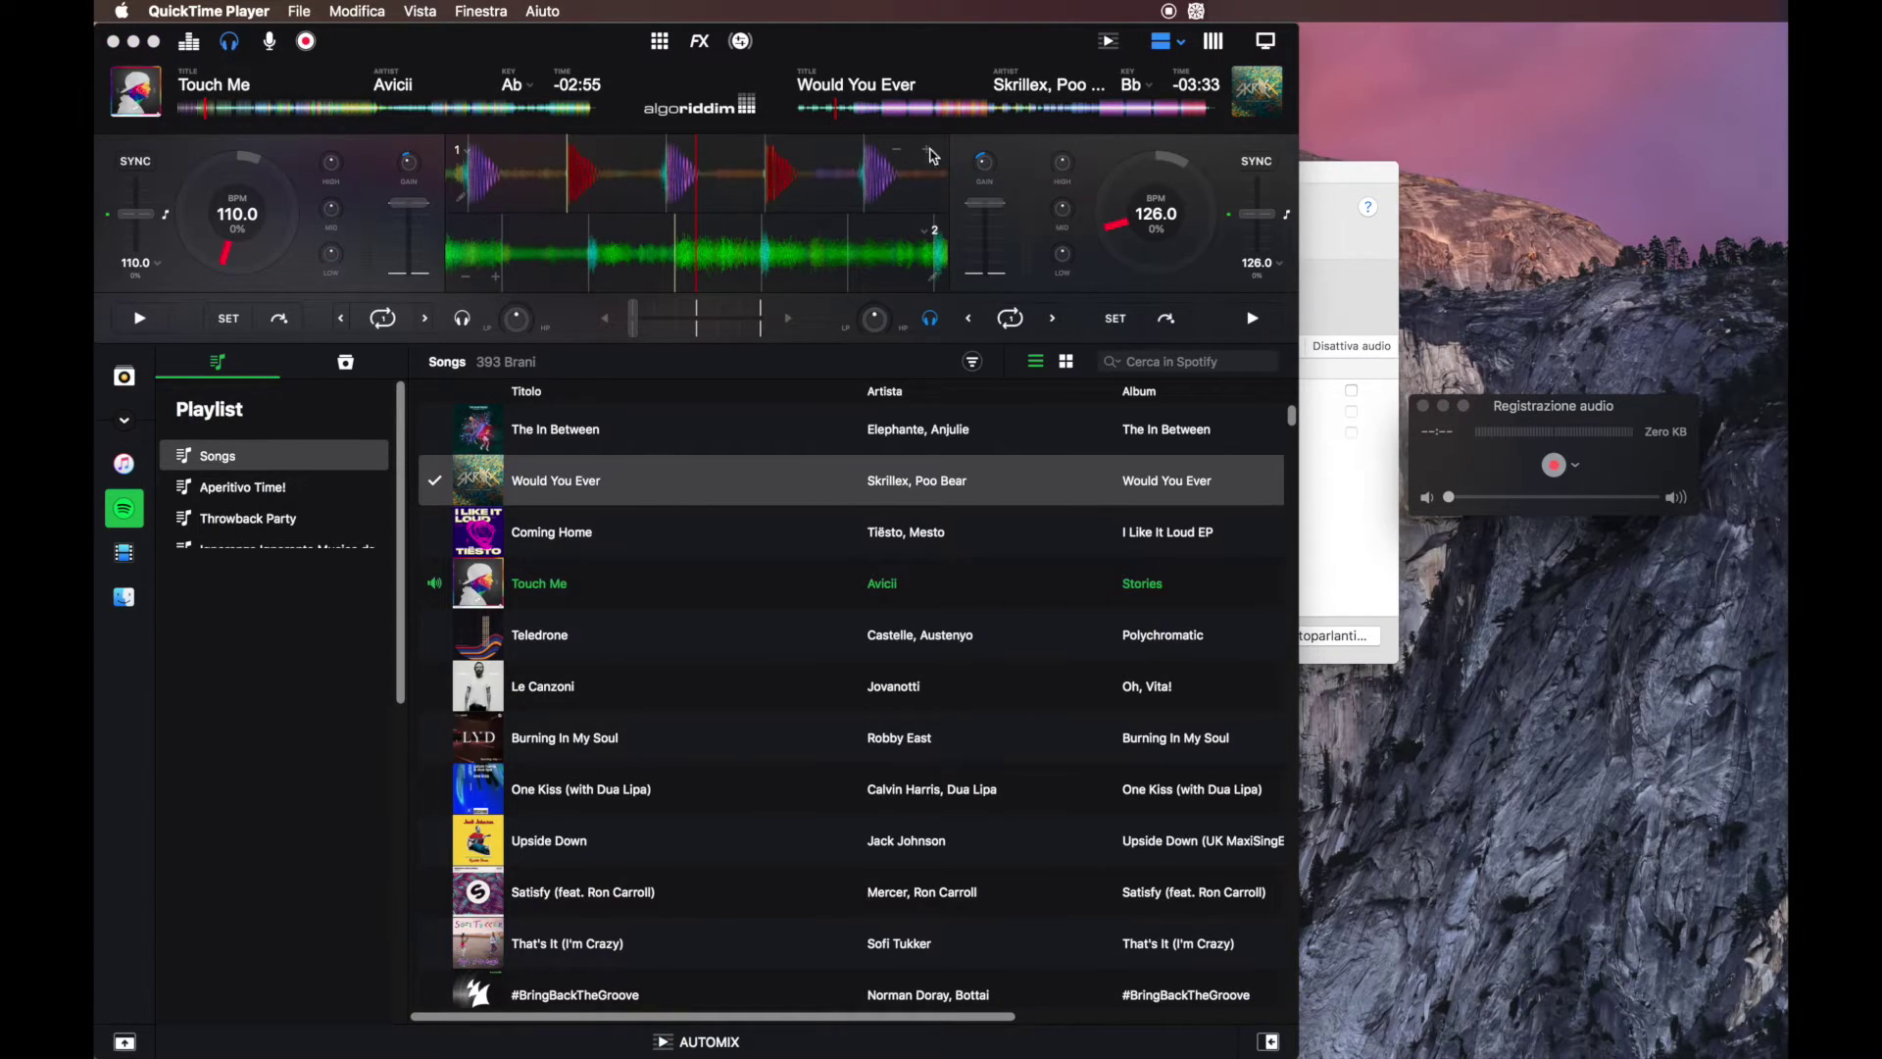
left_click(1002, 419)
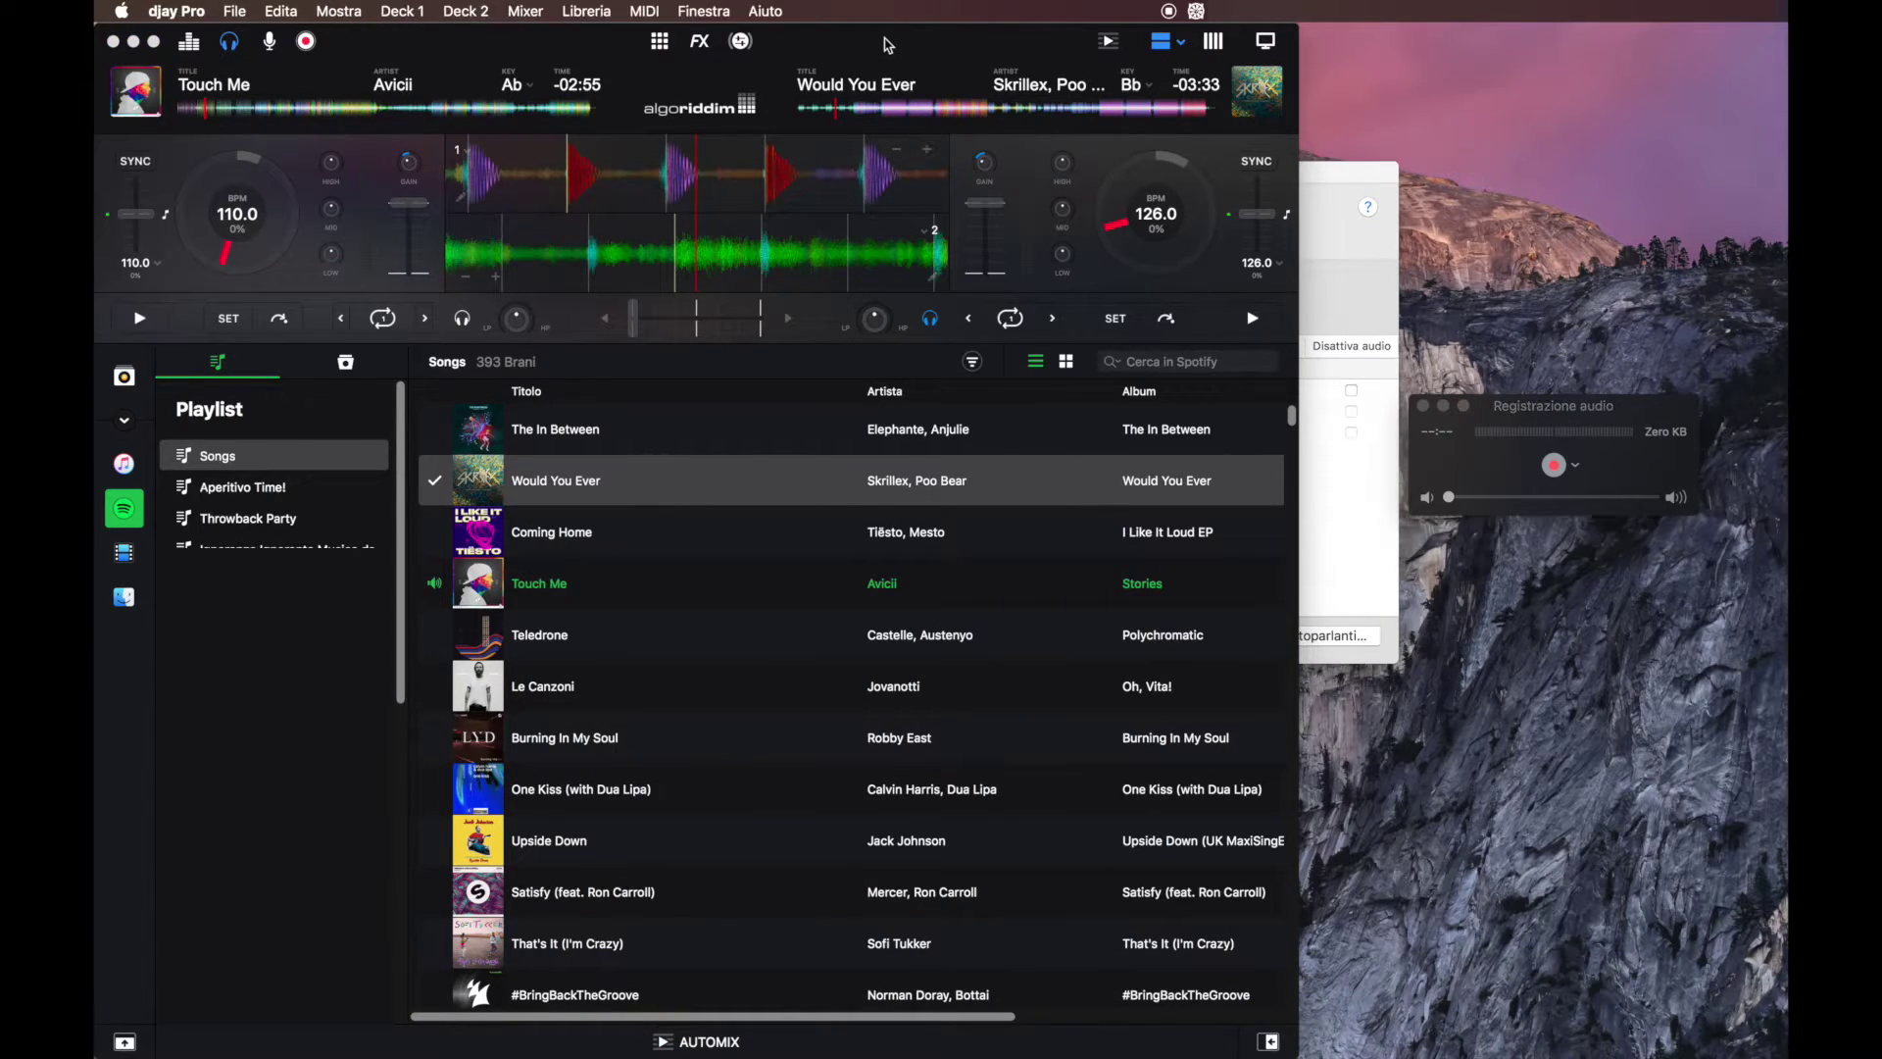
left_click(1582, 426)
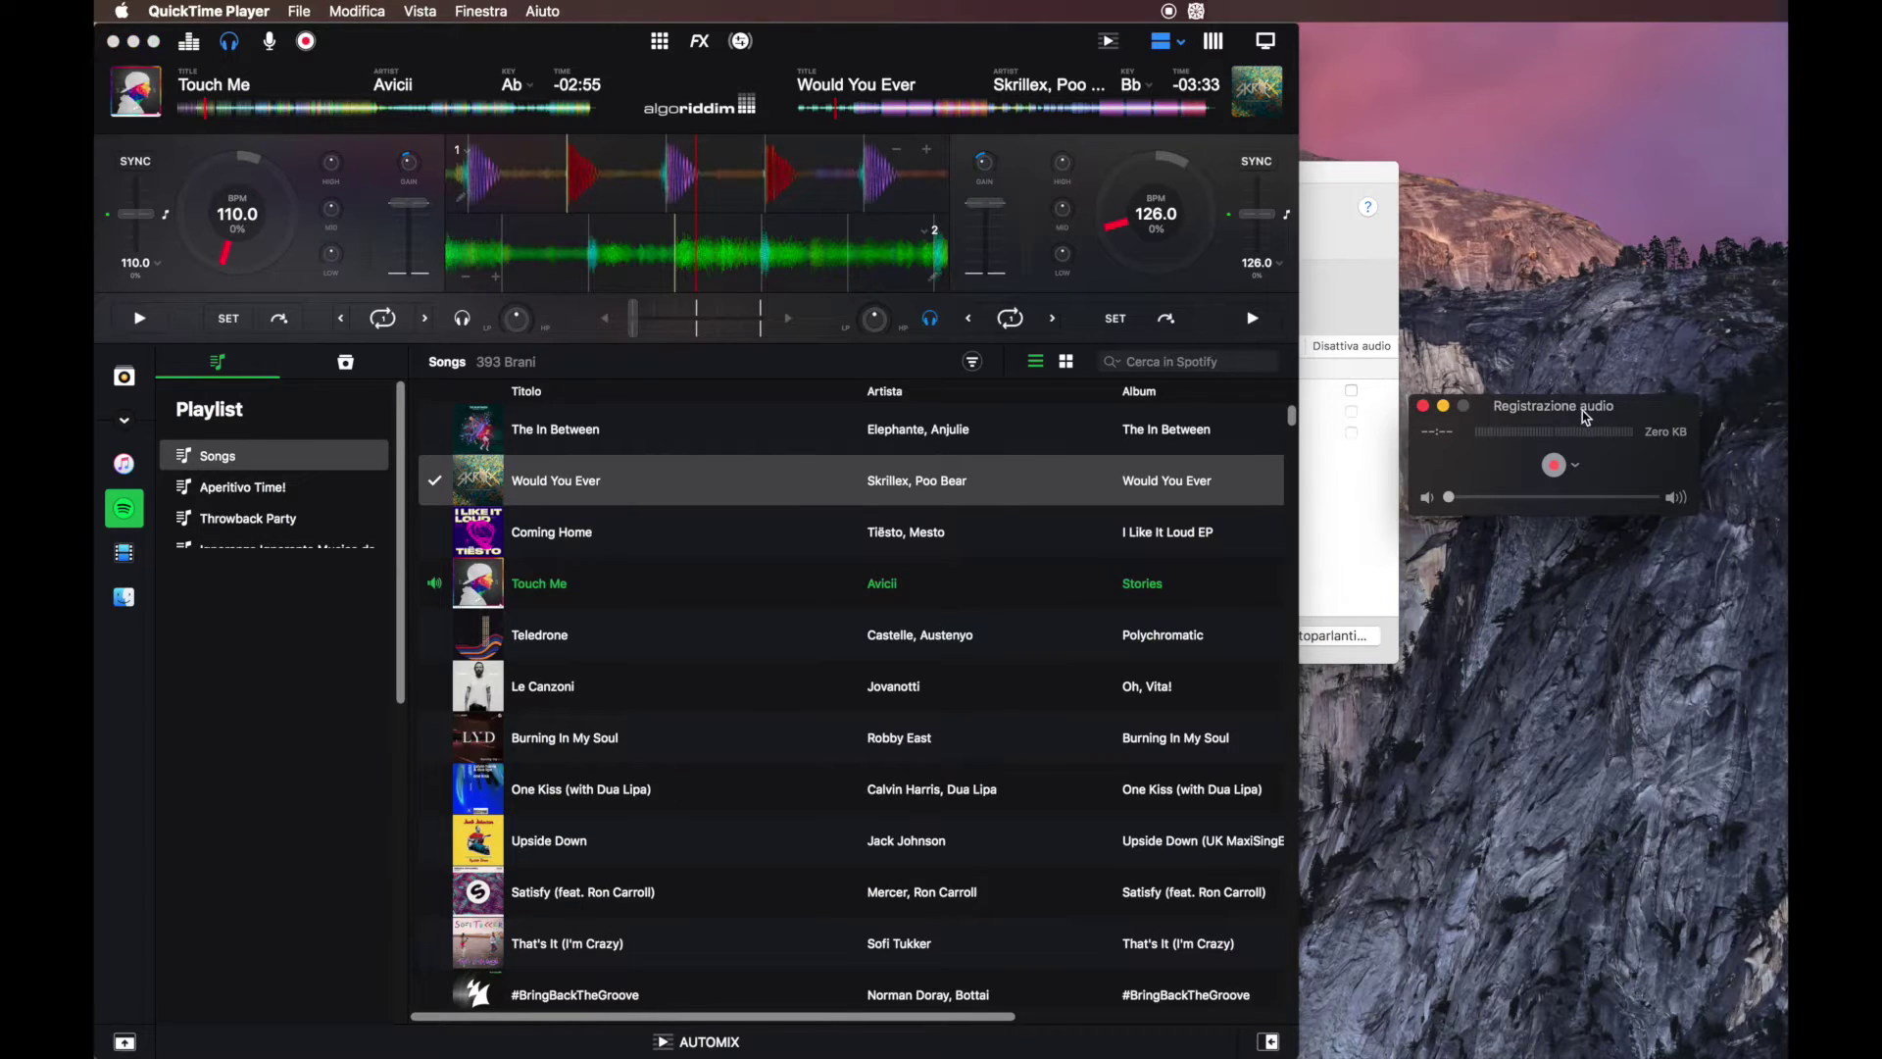
left_click(1555, 465)
Play Touch Me, crossfade fully to Would You Ever, pause the decks, and stop recording.
left_click(451, 413)
left_click(139, 317)
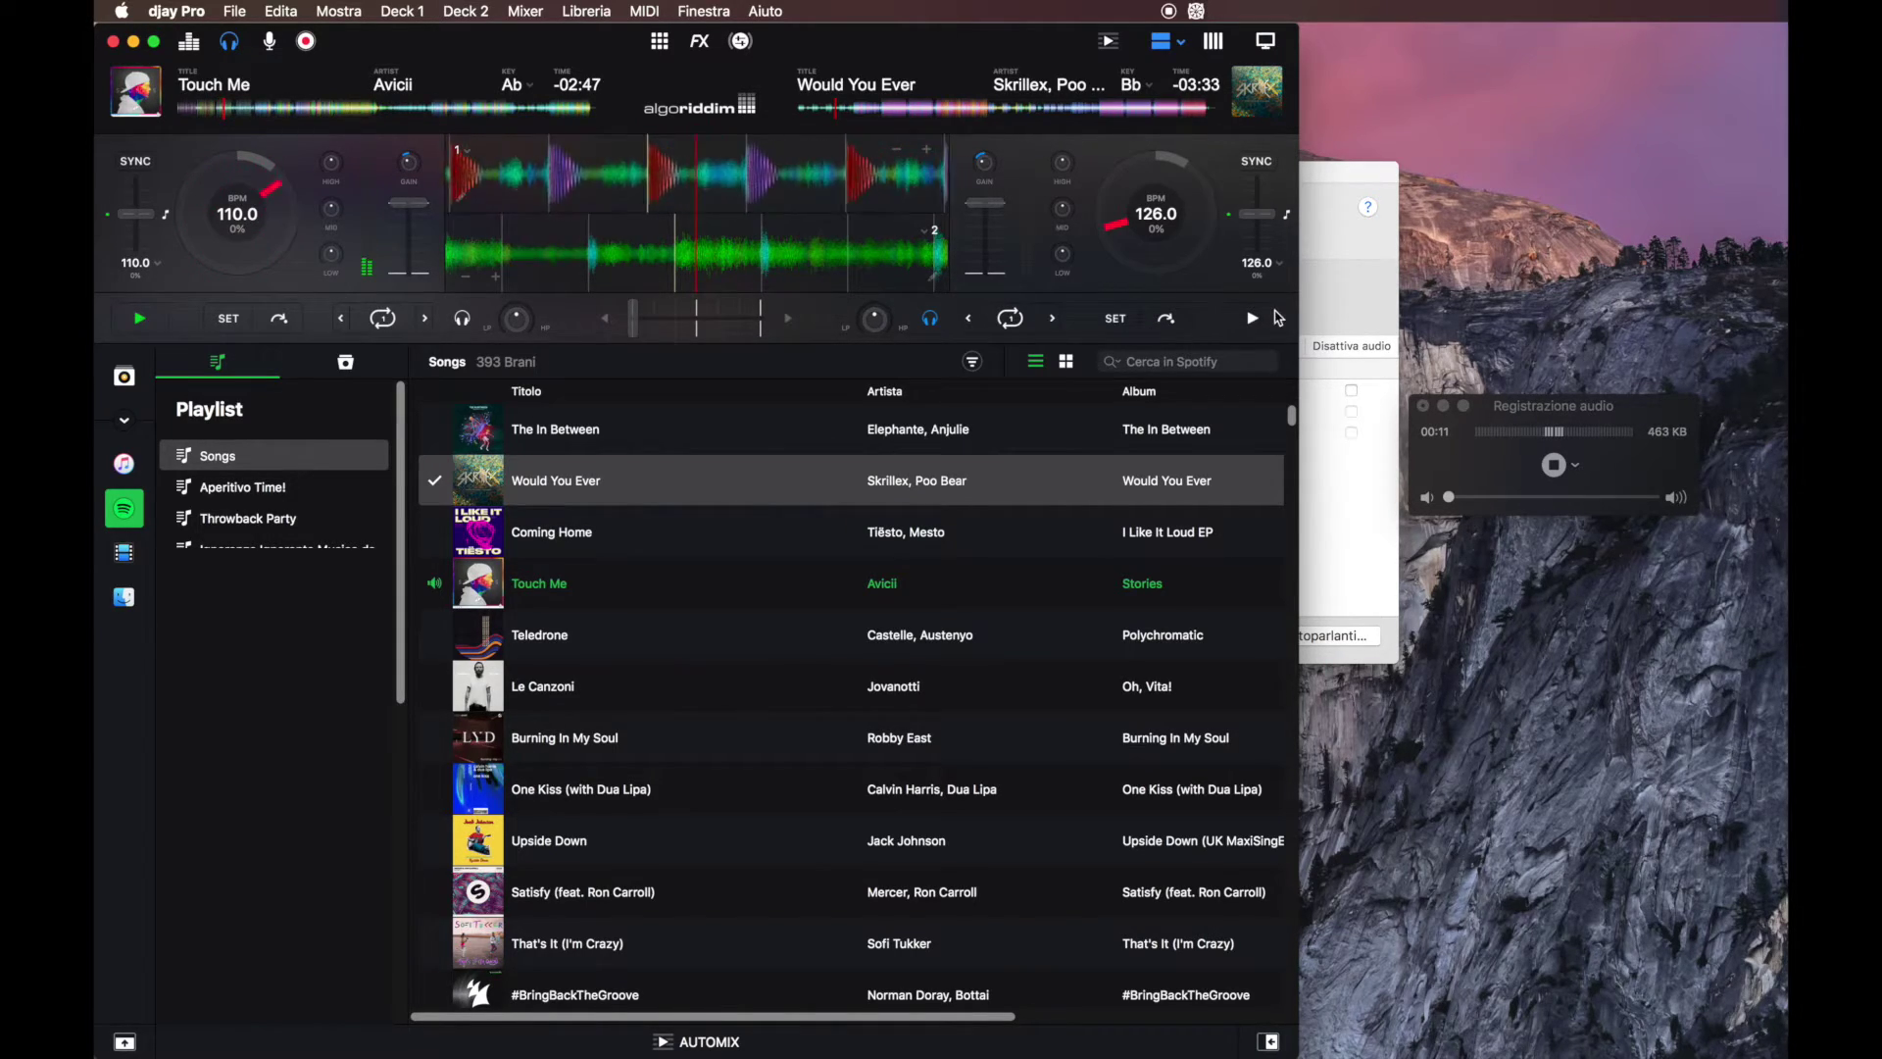
left_click(1255, 320)
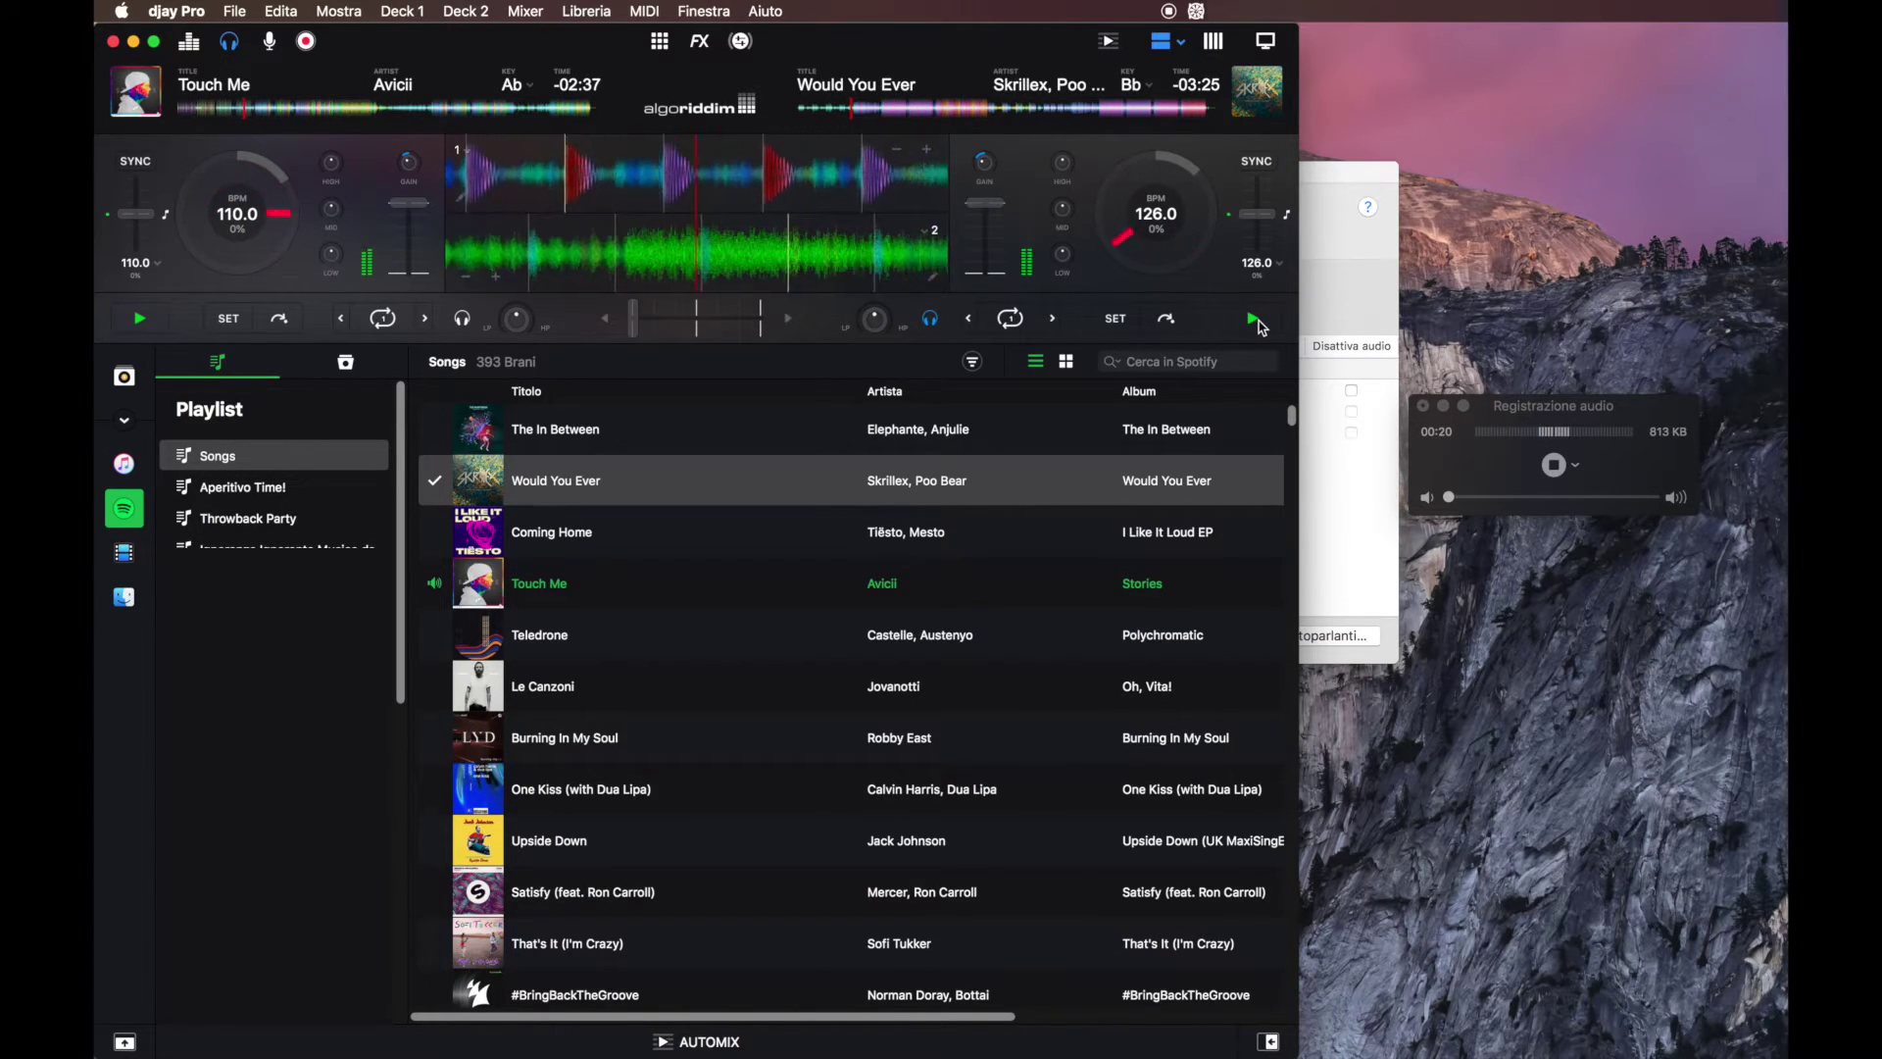
left_click(1259, 321)
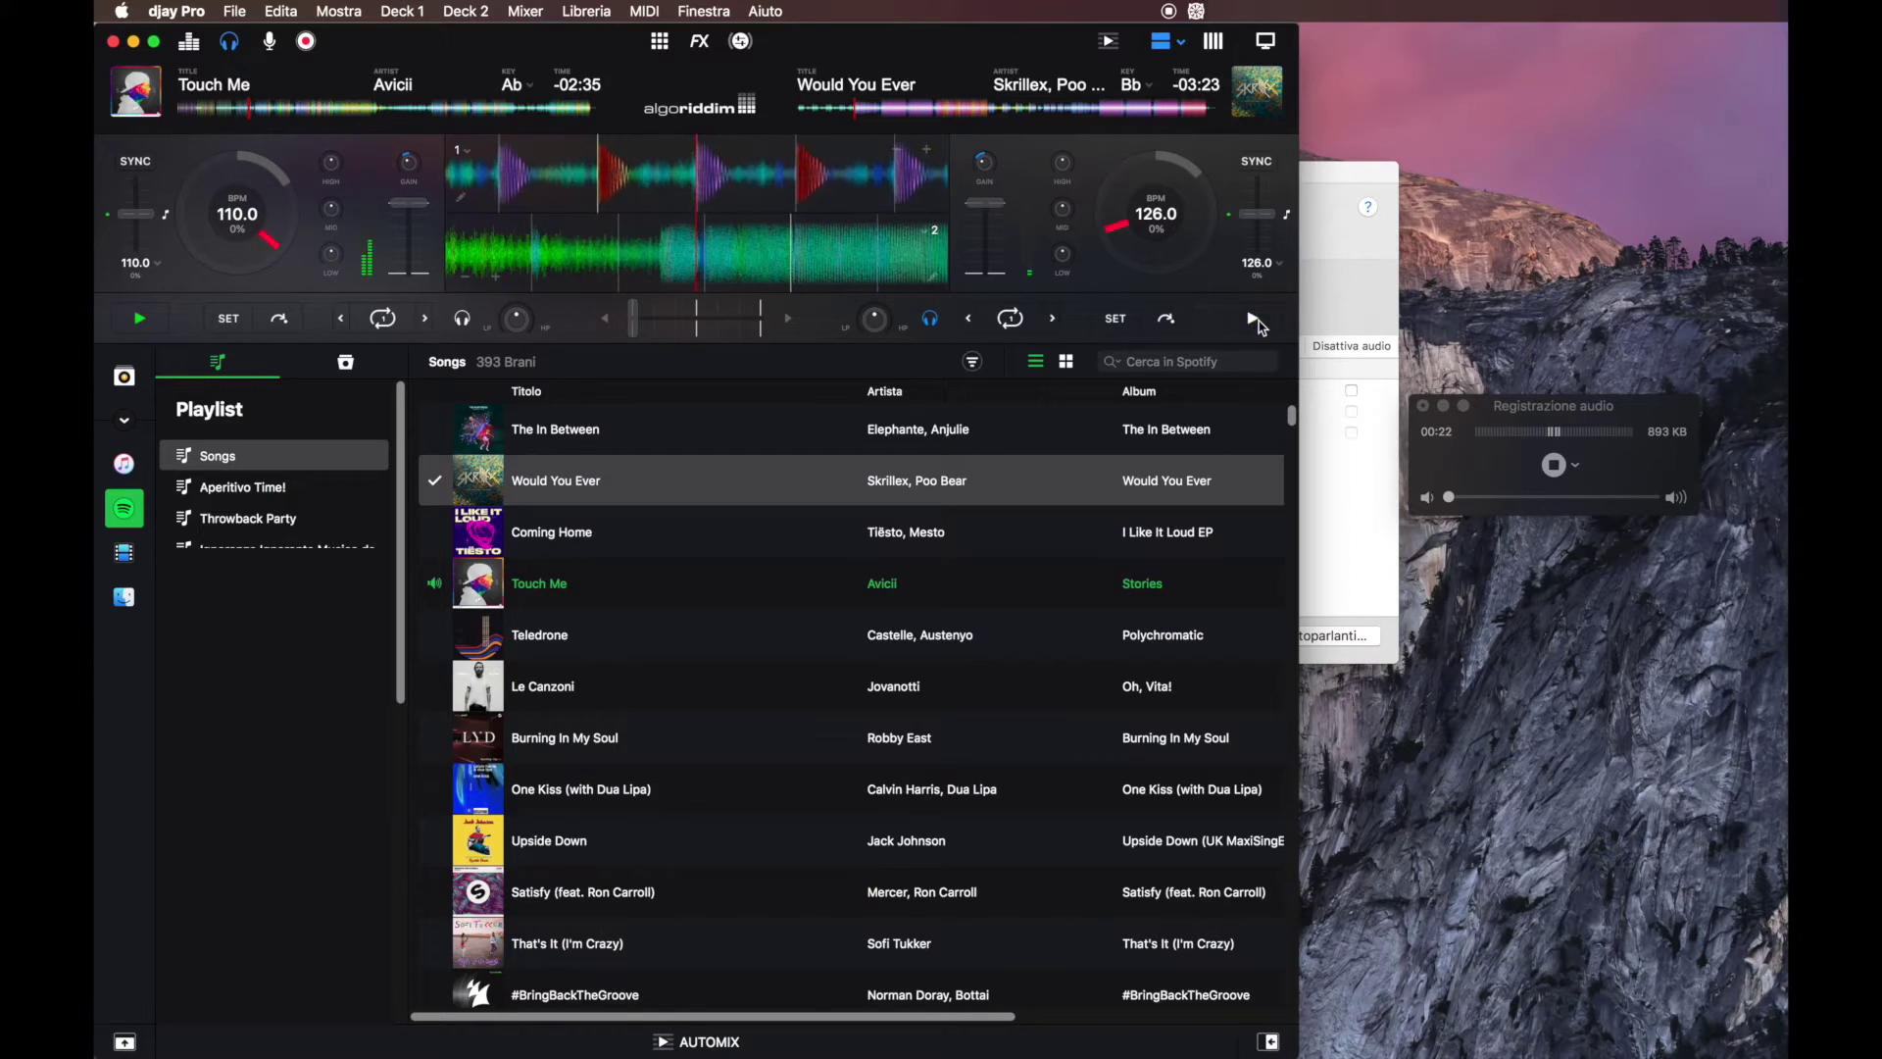
left_click_drag(642, 327, 766, 323)
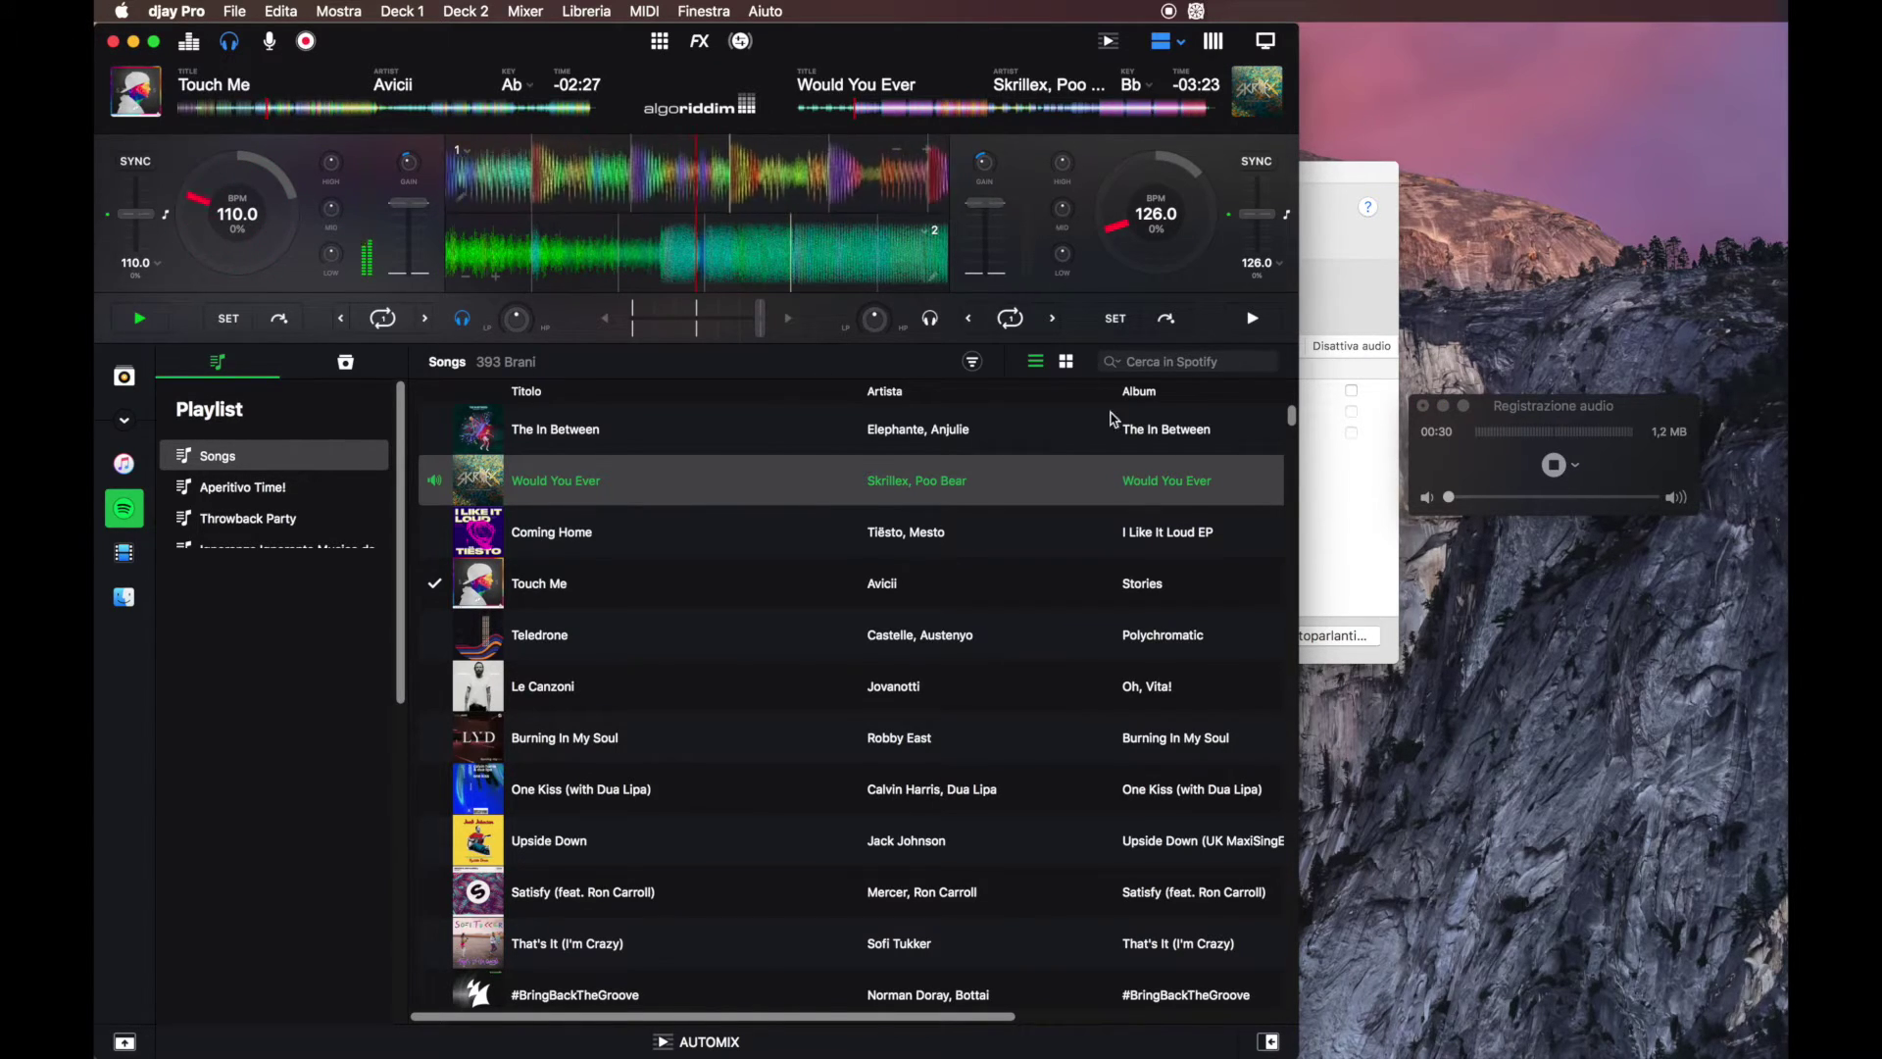
left_click(139, 317)
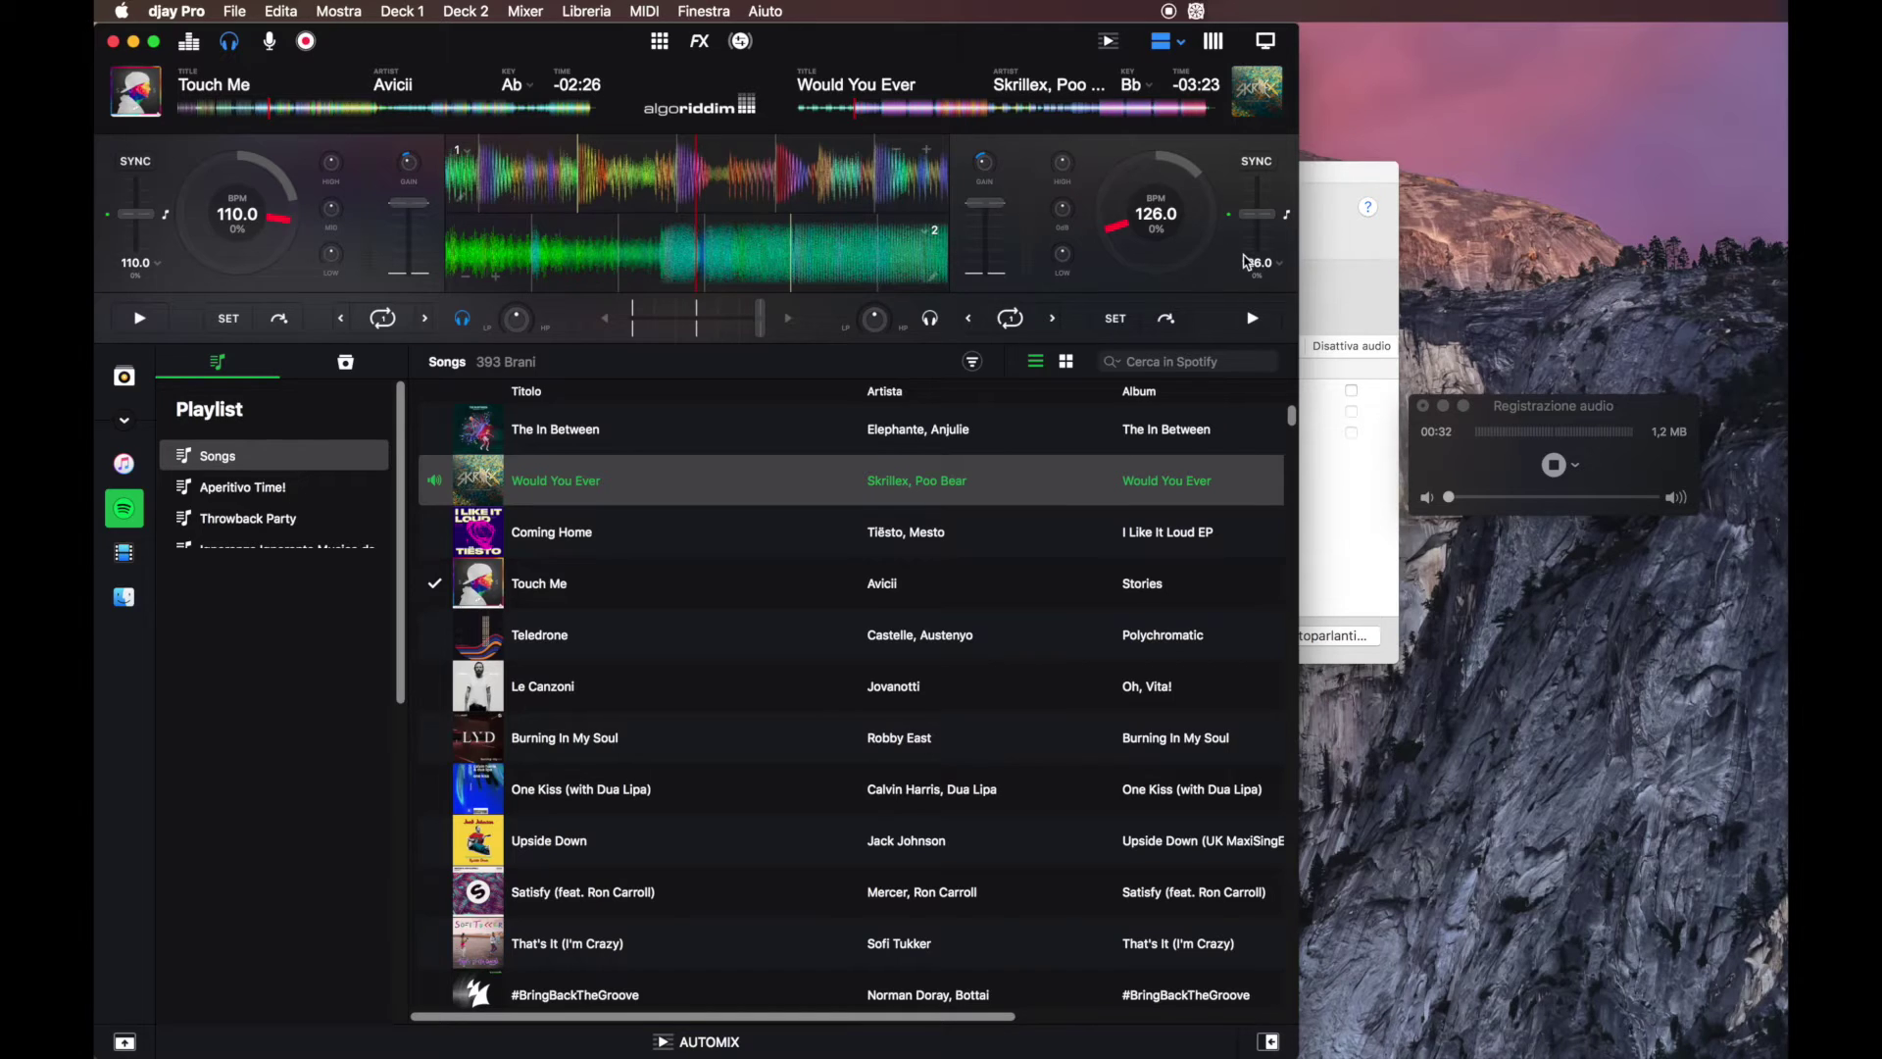
left_click(1554, 464)
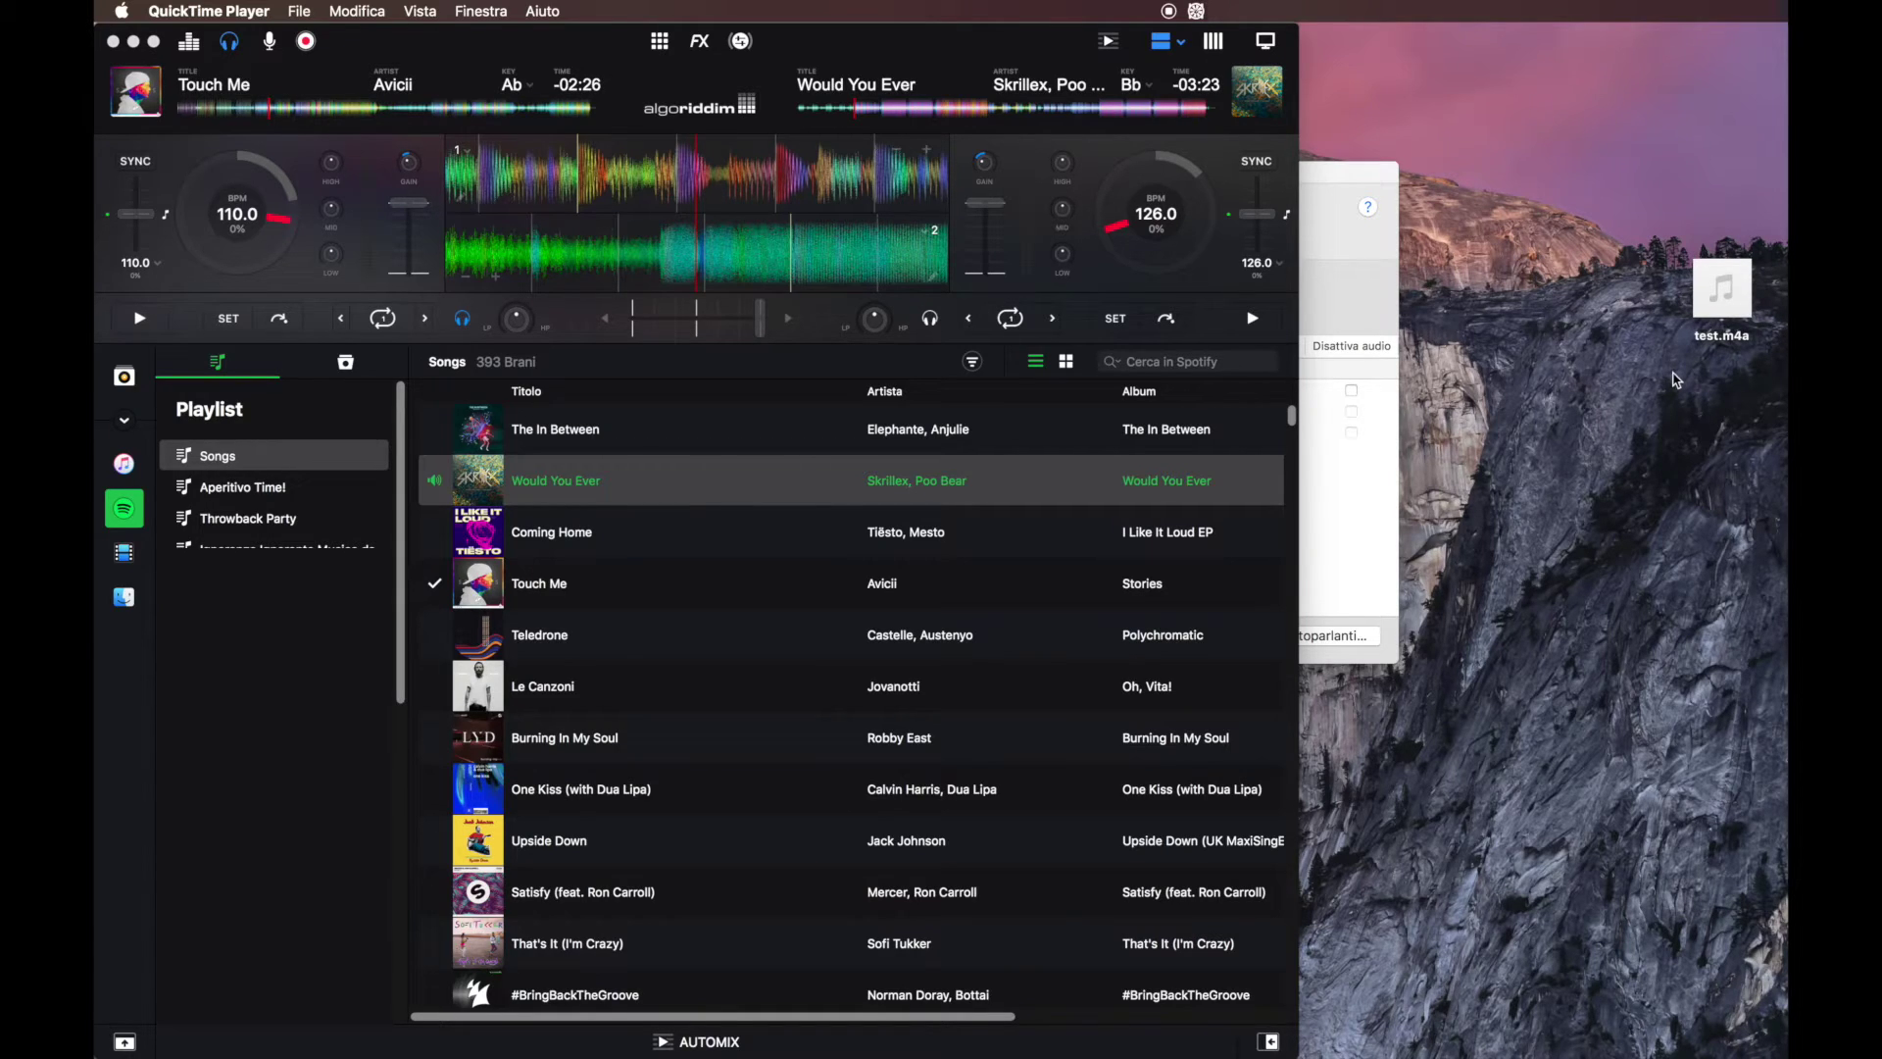
Close the djay Pro window, leaving test.m4a on the desktop.
left_click(113, 42)
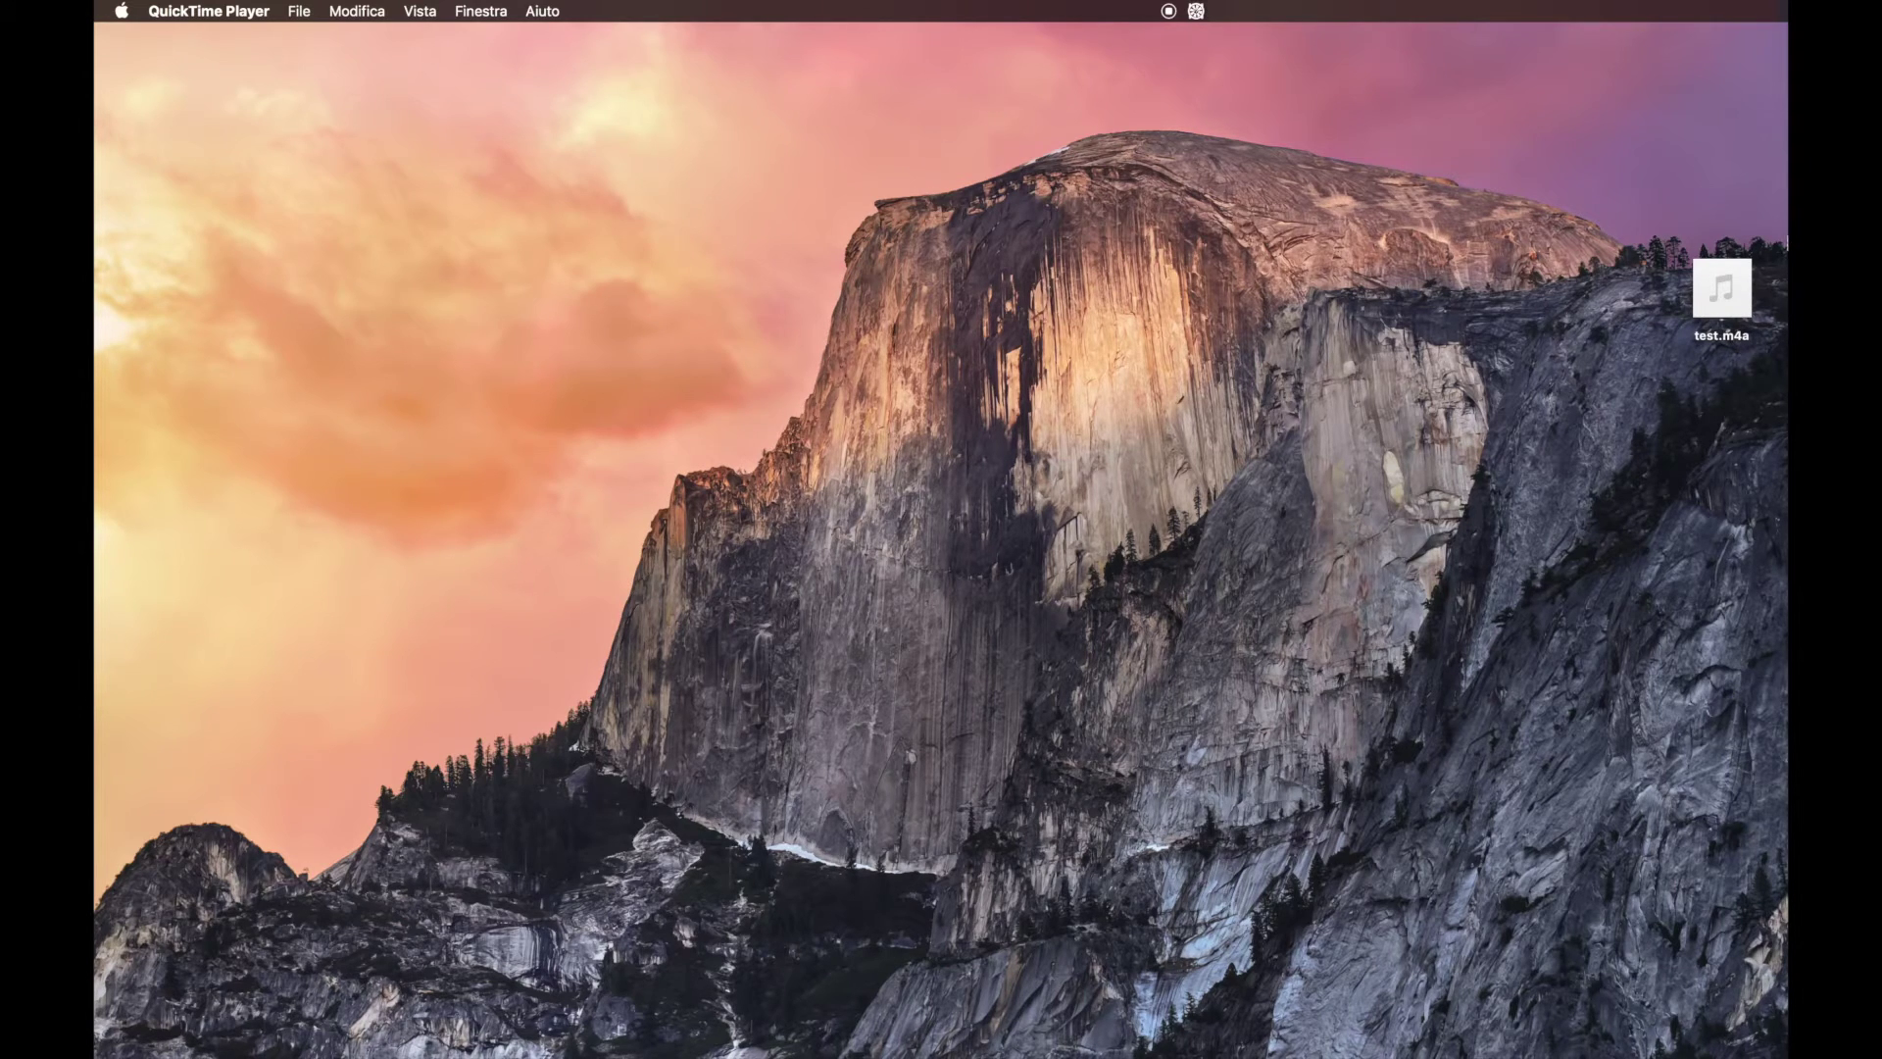
Open test.m4a from the desktop with Adobe Audition CC 2018 via Apri con.
left_click(1738, 281)
right_click(1738, 281)
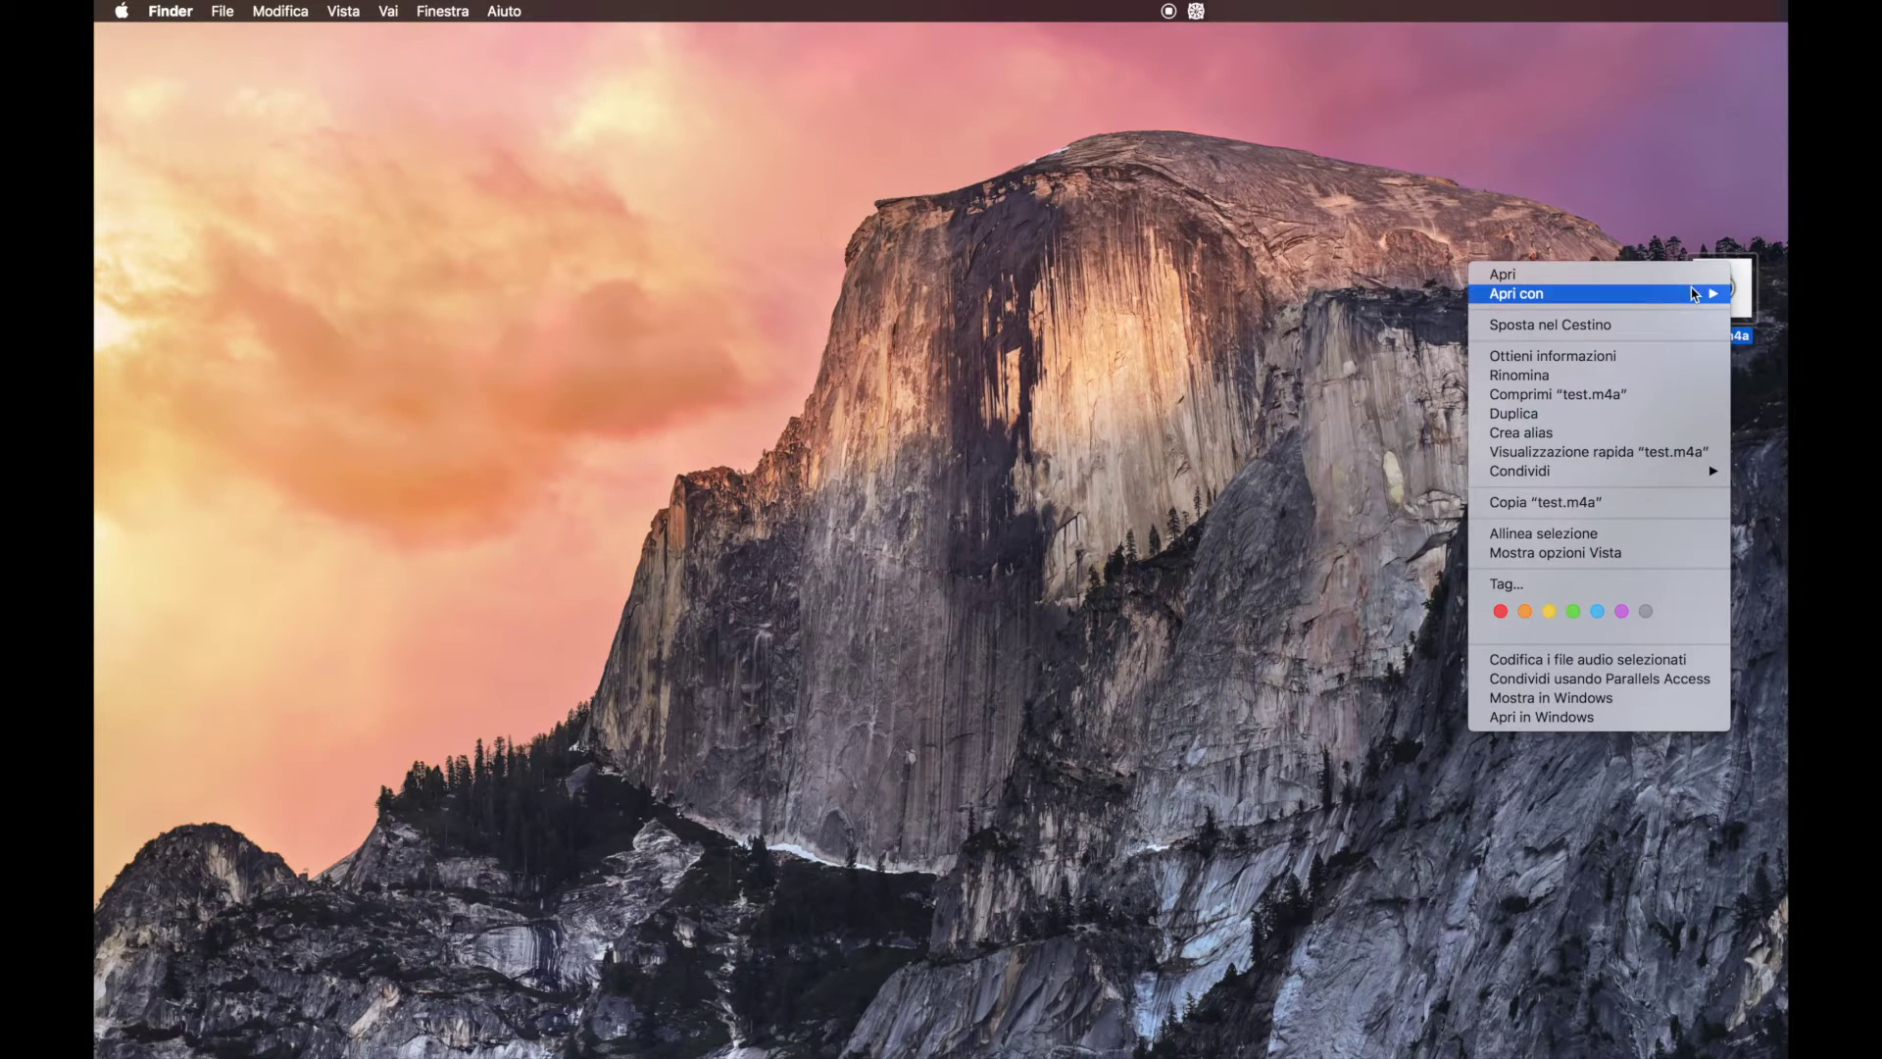
mouse_move(1691, 294)
left_click(1419, 327)
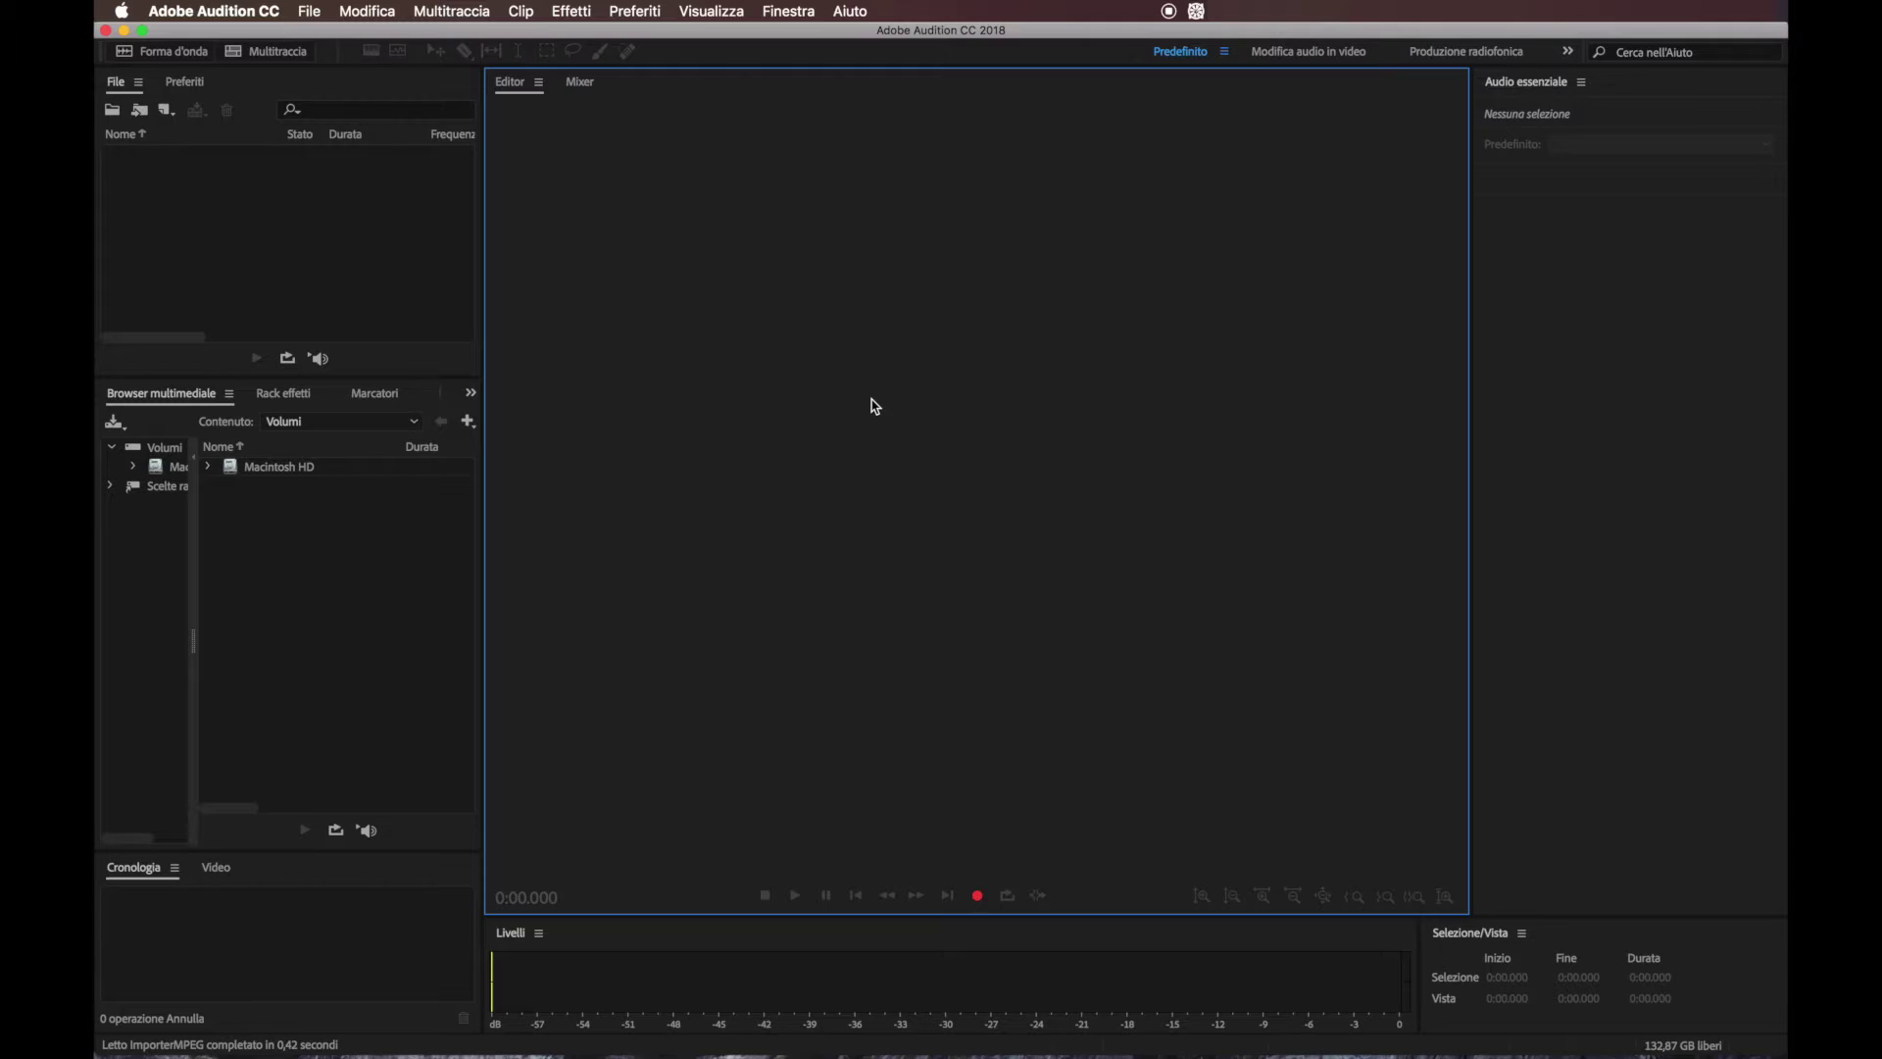
Drag test.m4a from the desktop into Audition's Files panel.
key("F11")
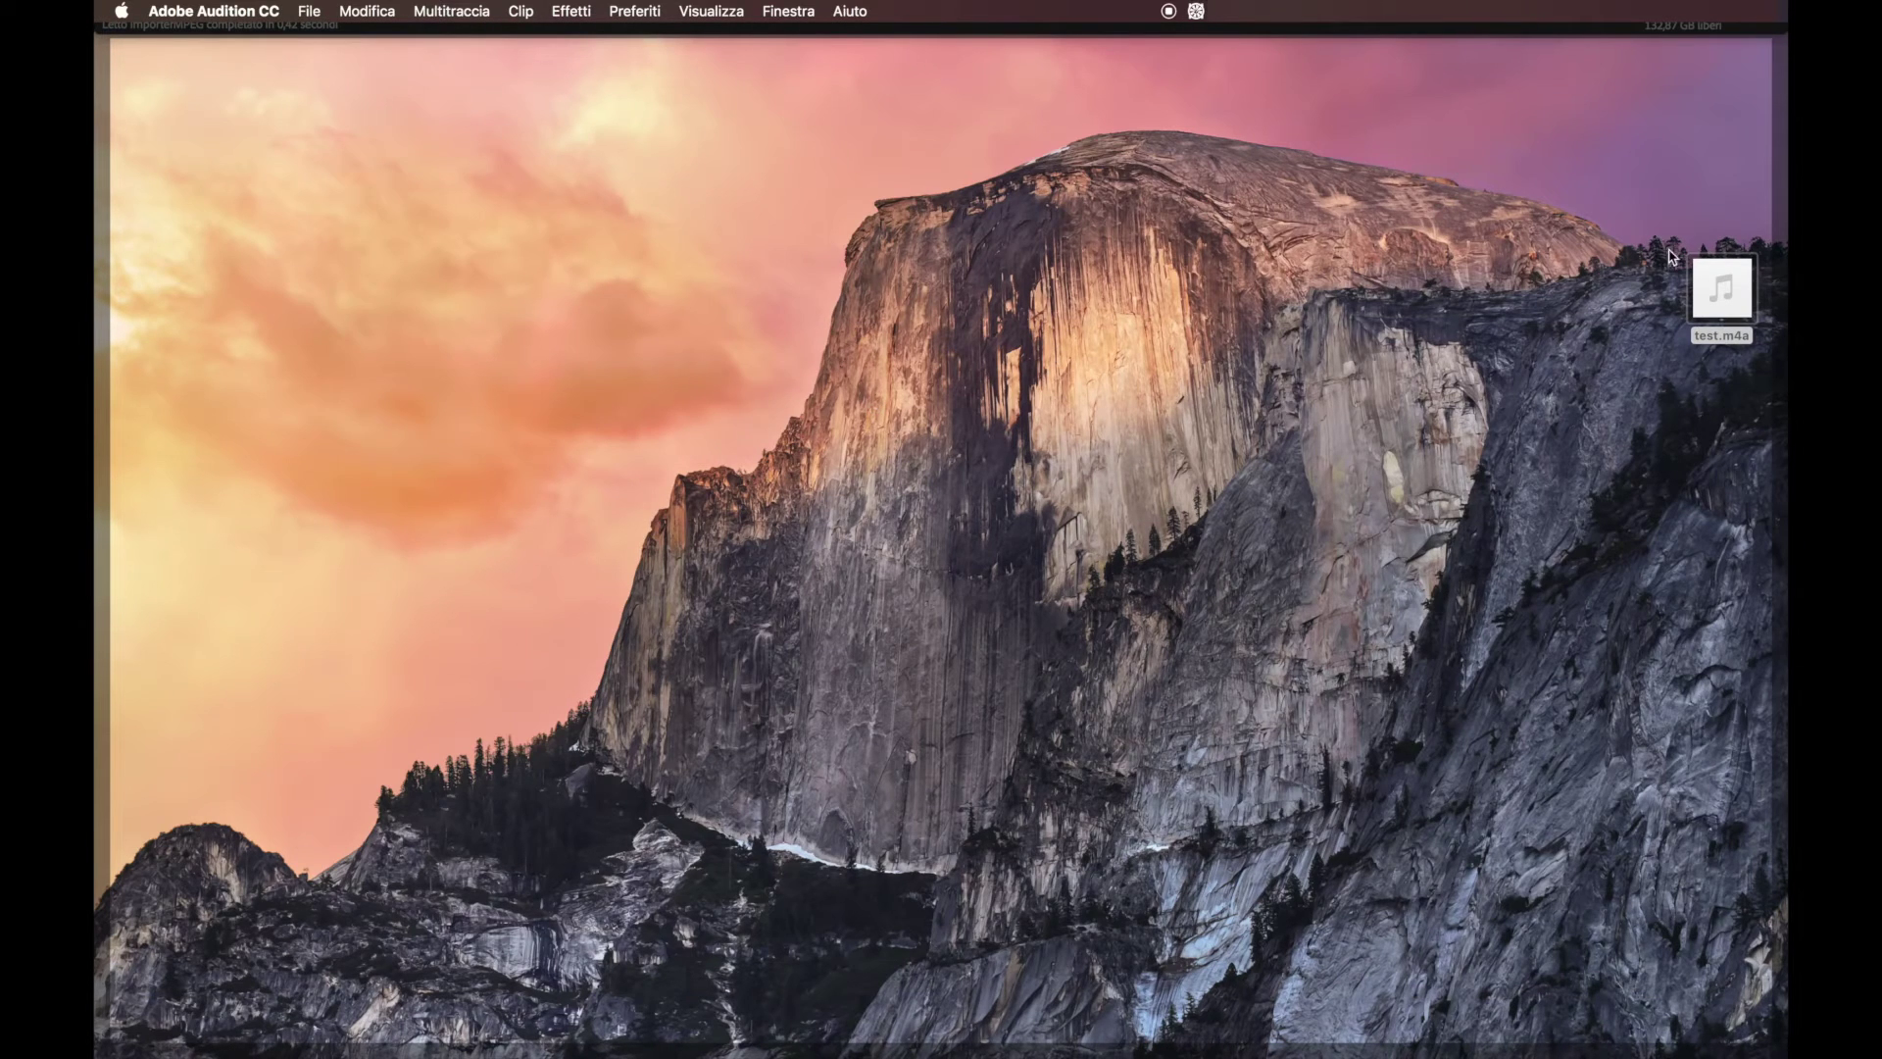
left_click_drag(1714, 286, 289, 248)
key("F11")
Open test.m4a as a stereo waveform in the Editor and set the playhead near the start.
double_click(204, 157)
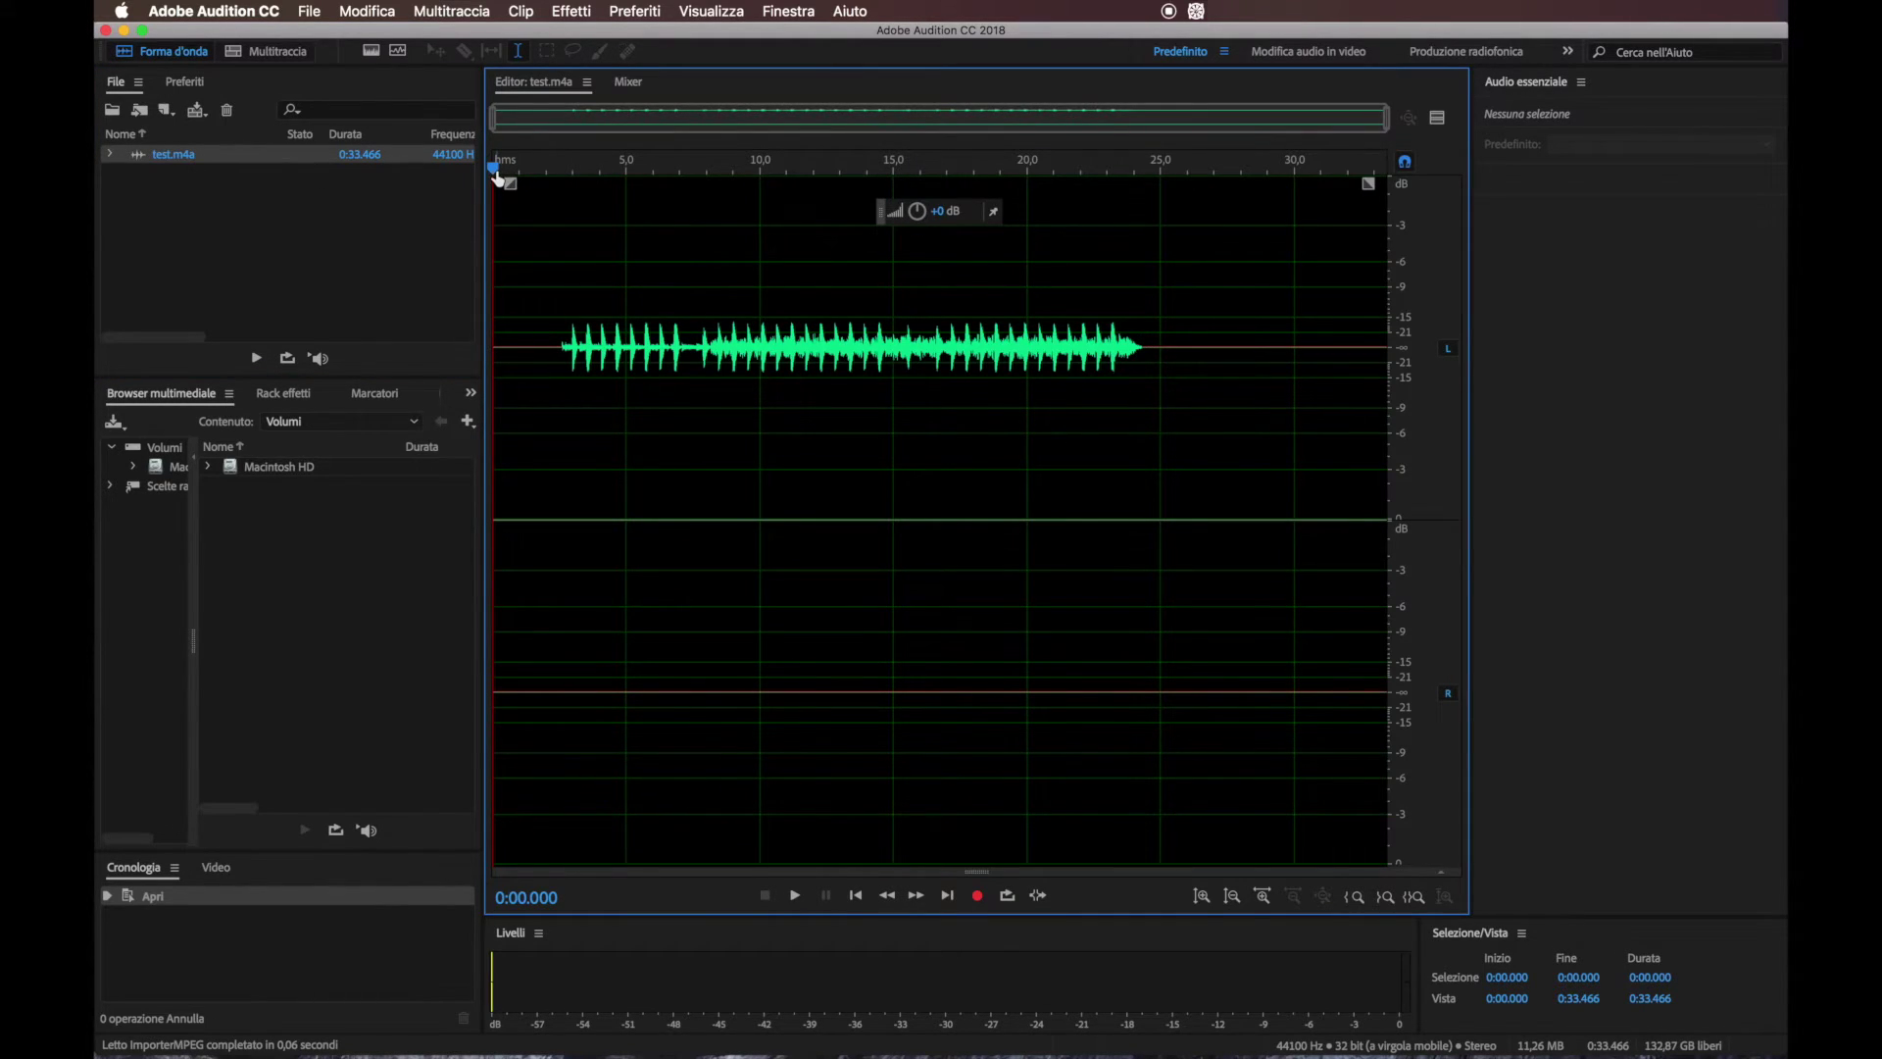
left_click(503, 179)
mouse_move(511, 181)
left_mouse_down()
mouse_move(549, 180)
mouse_move(514, 180)
left_mouse_up()
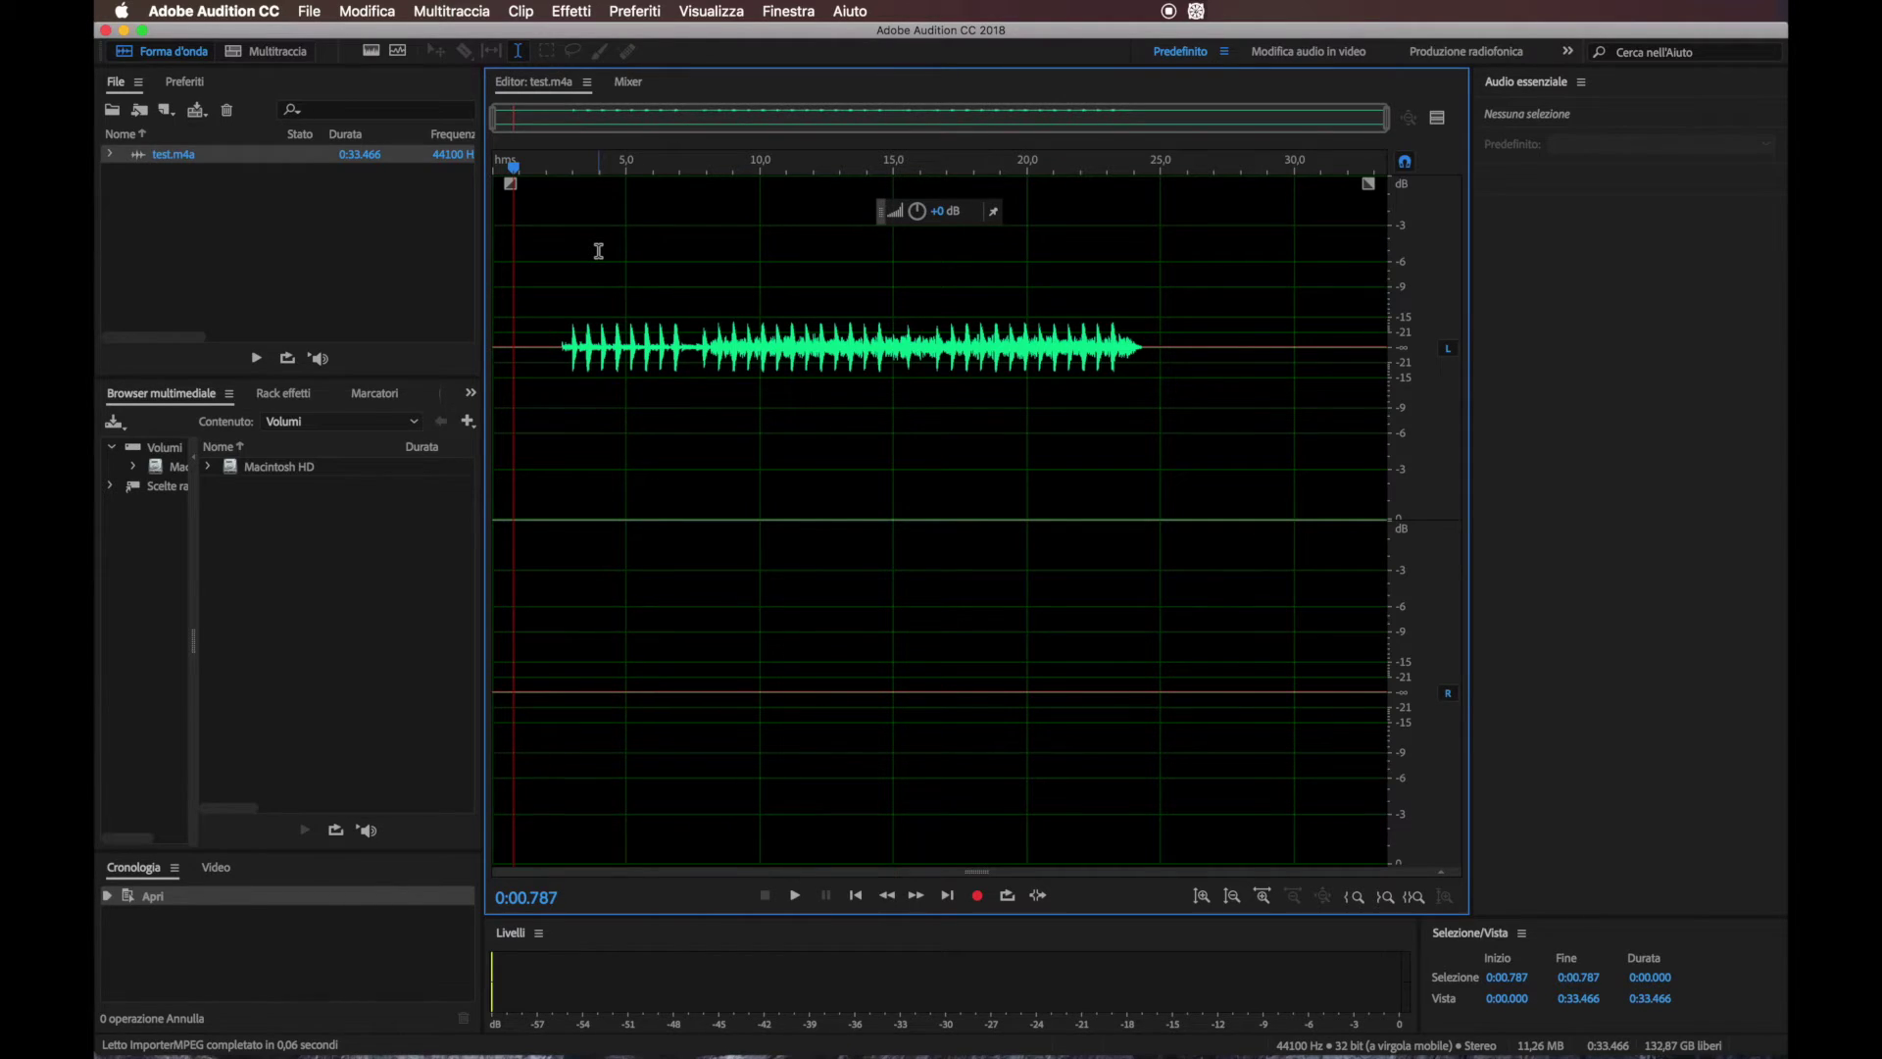
Use Converti tipo di campione to make test.m4a Mono, keeping 44100 Hz and 32 bit.
left_click(478, 12)
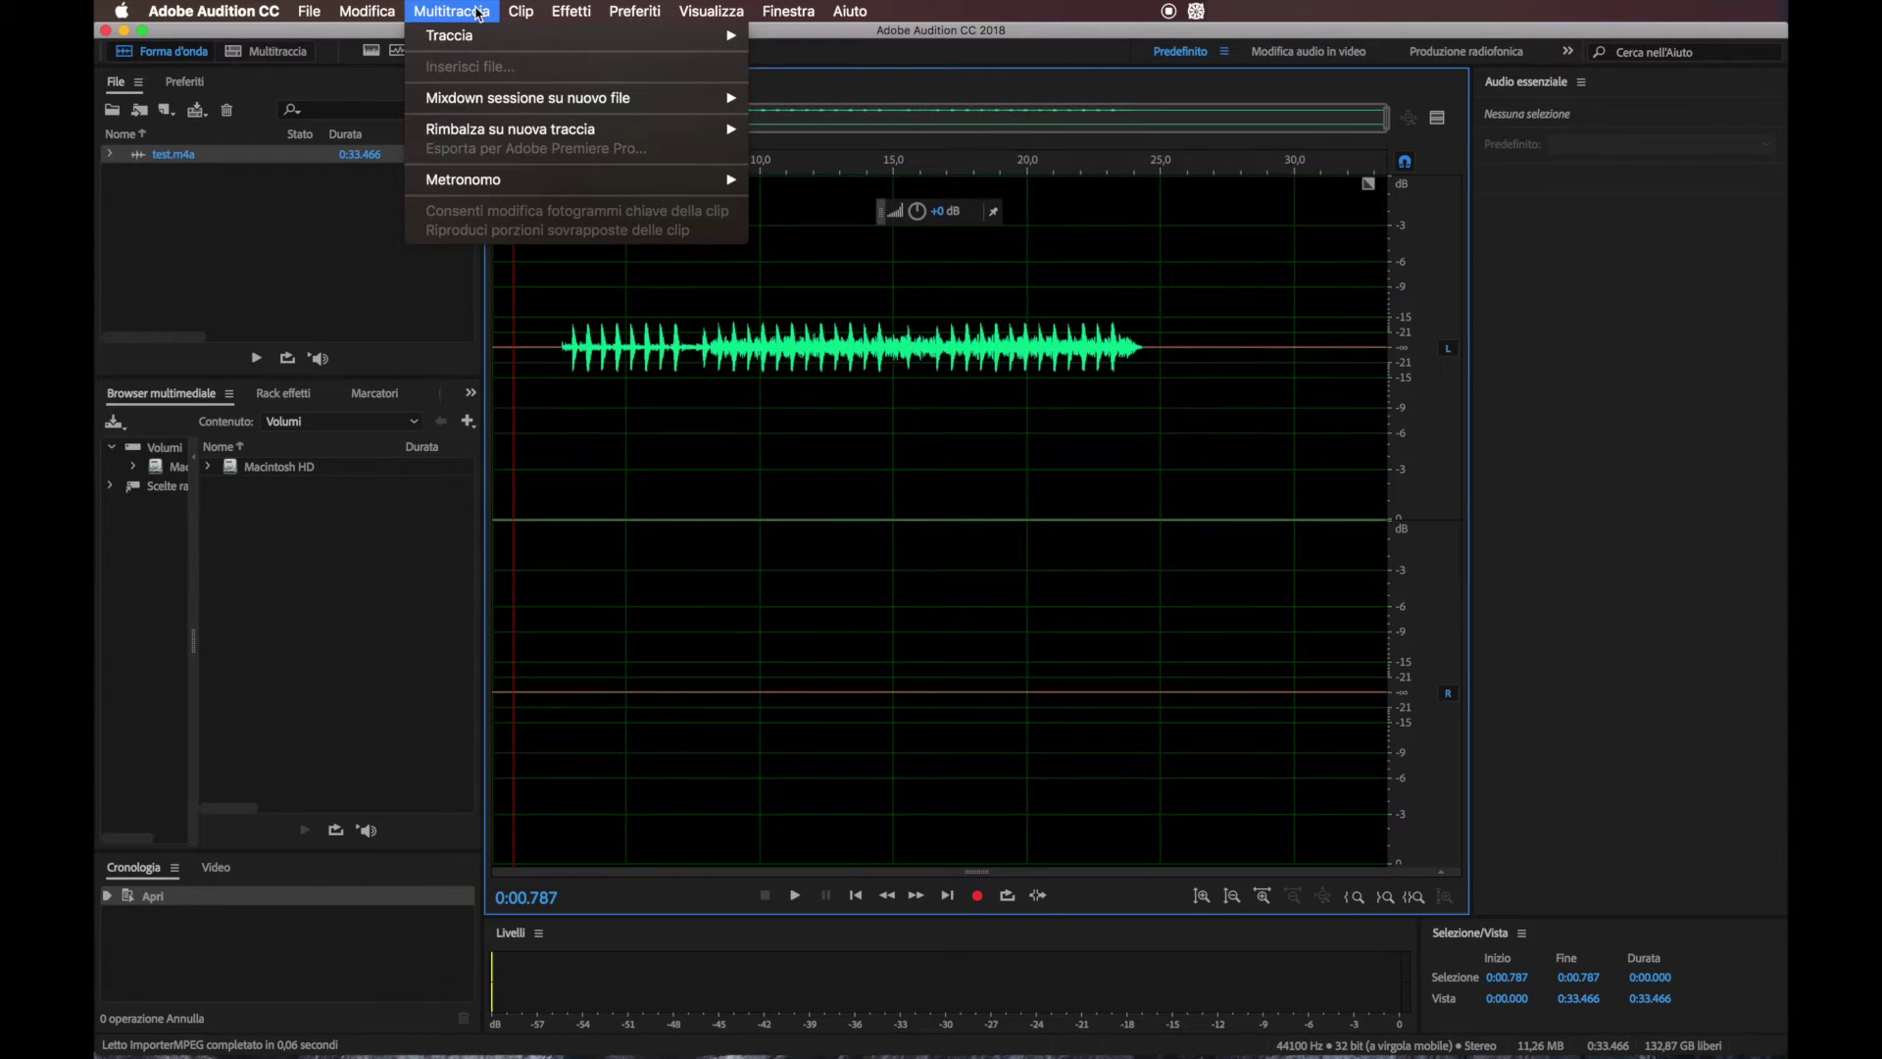
mouse_move(369, 12)
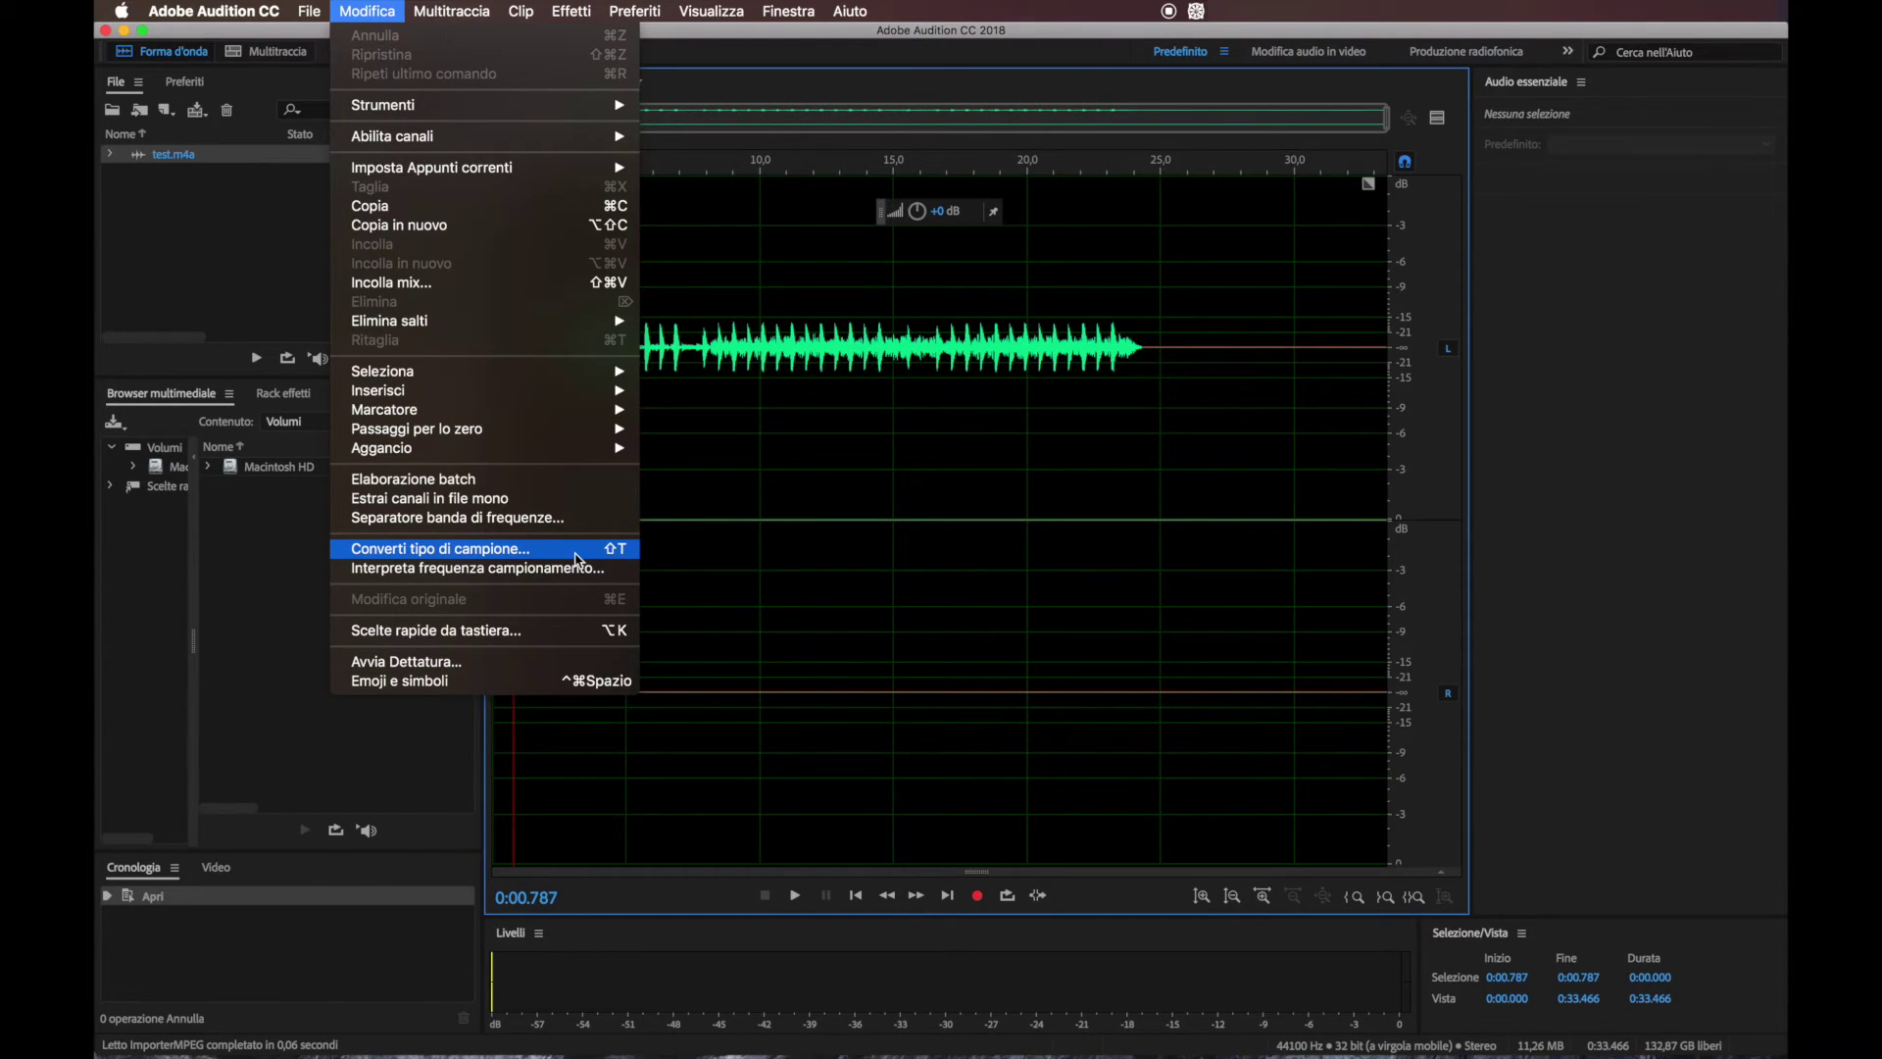
left_click(575, 551)
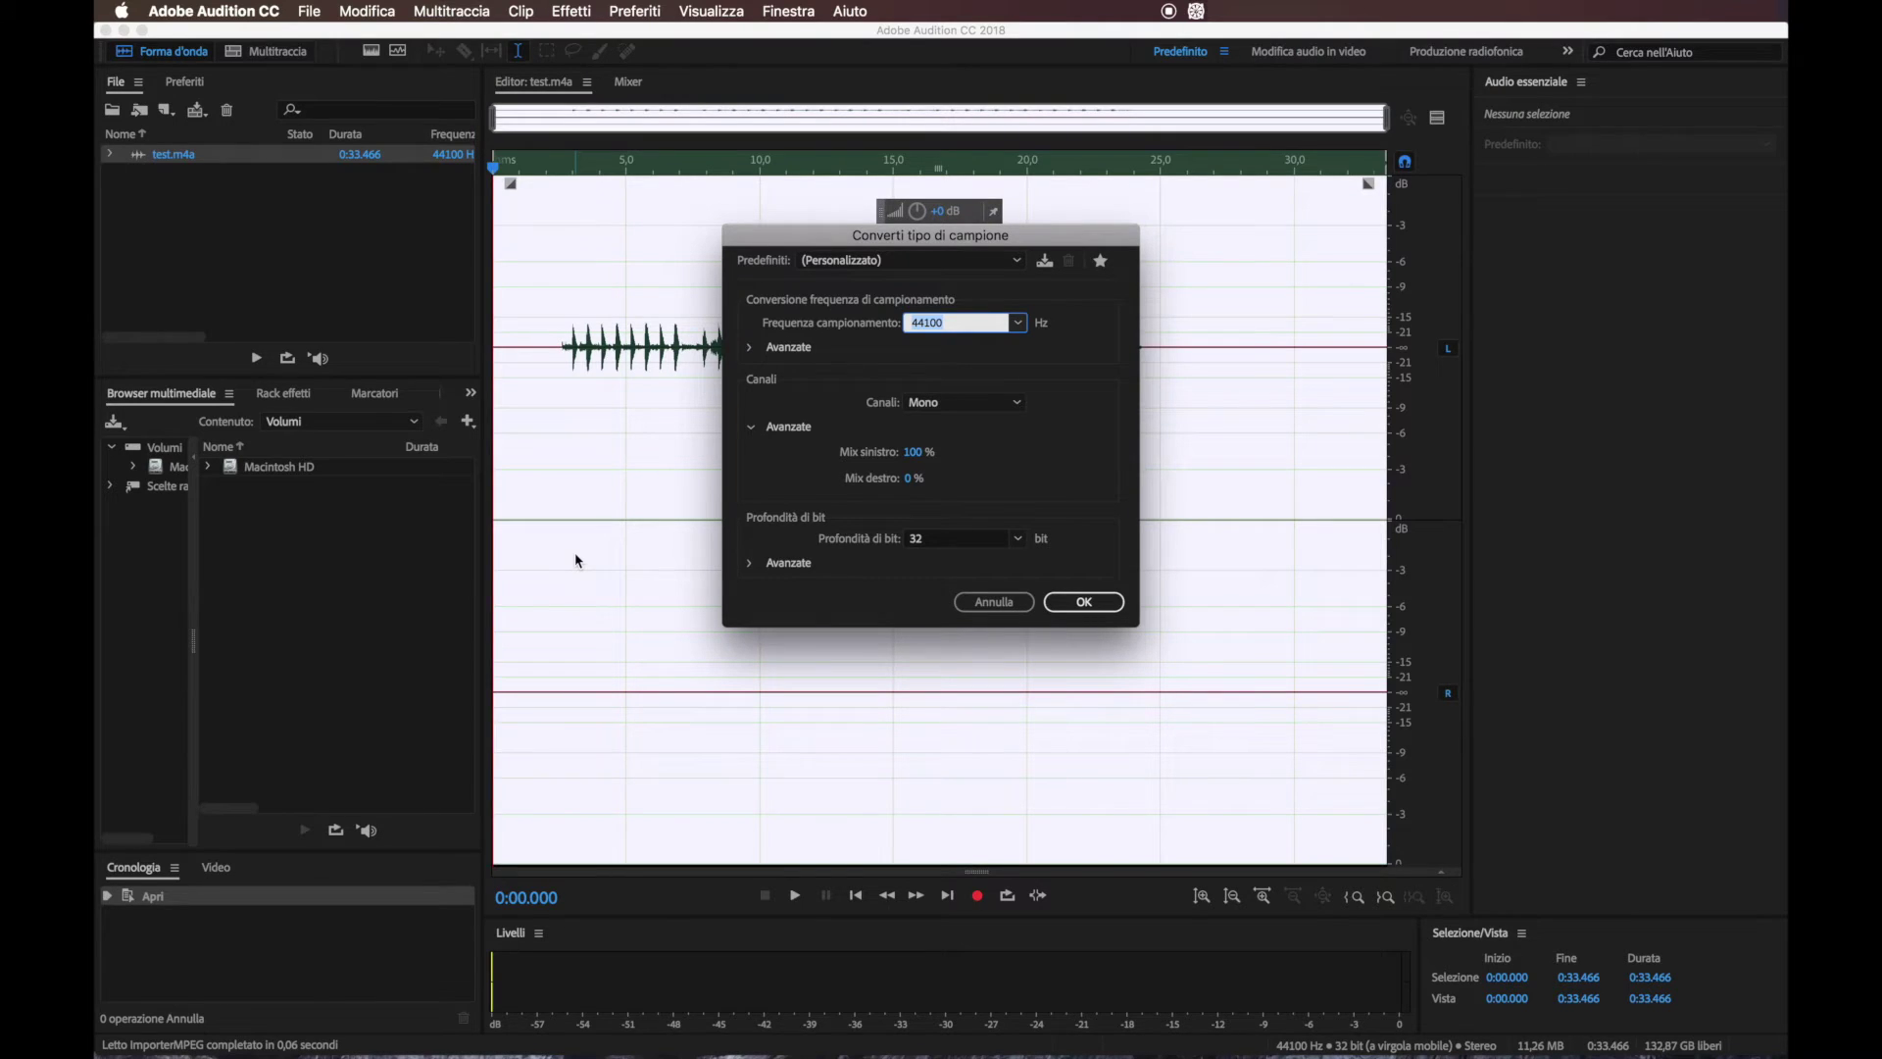
left_click(921, 414)
left_click(926, 419)
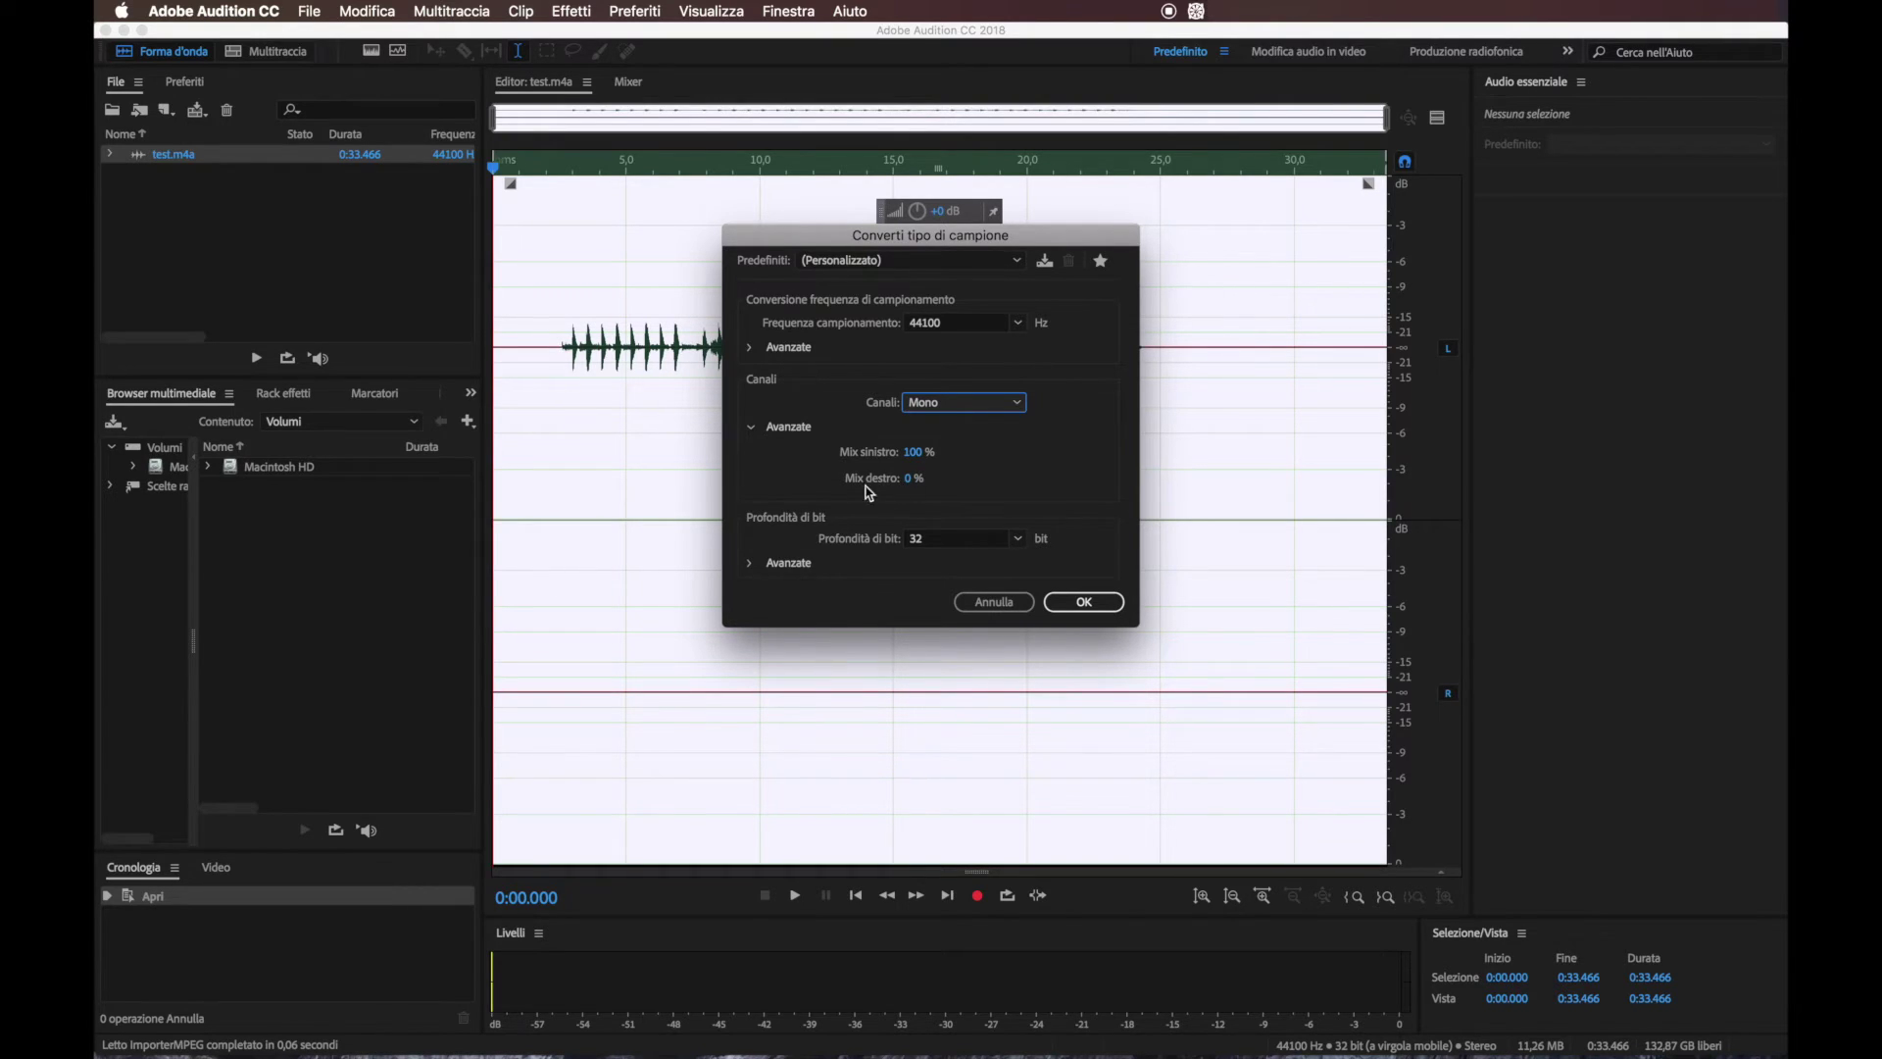
left_click_drag(931, 235, 1480, 268)
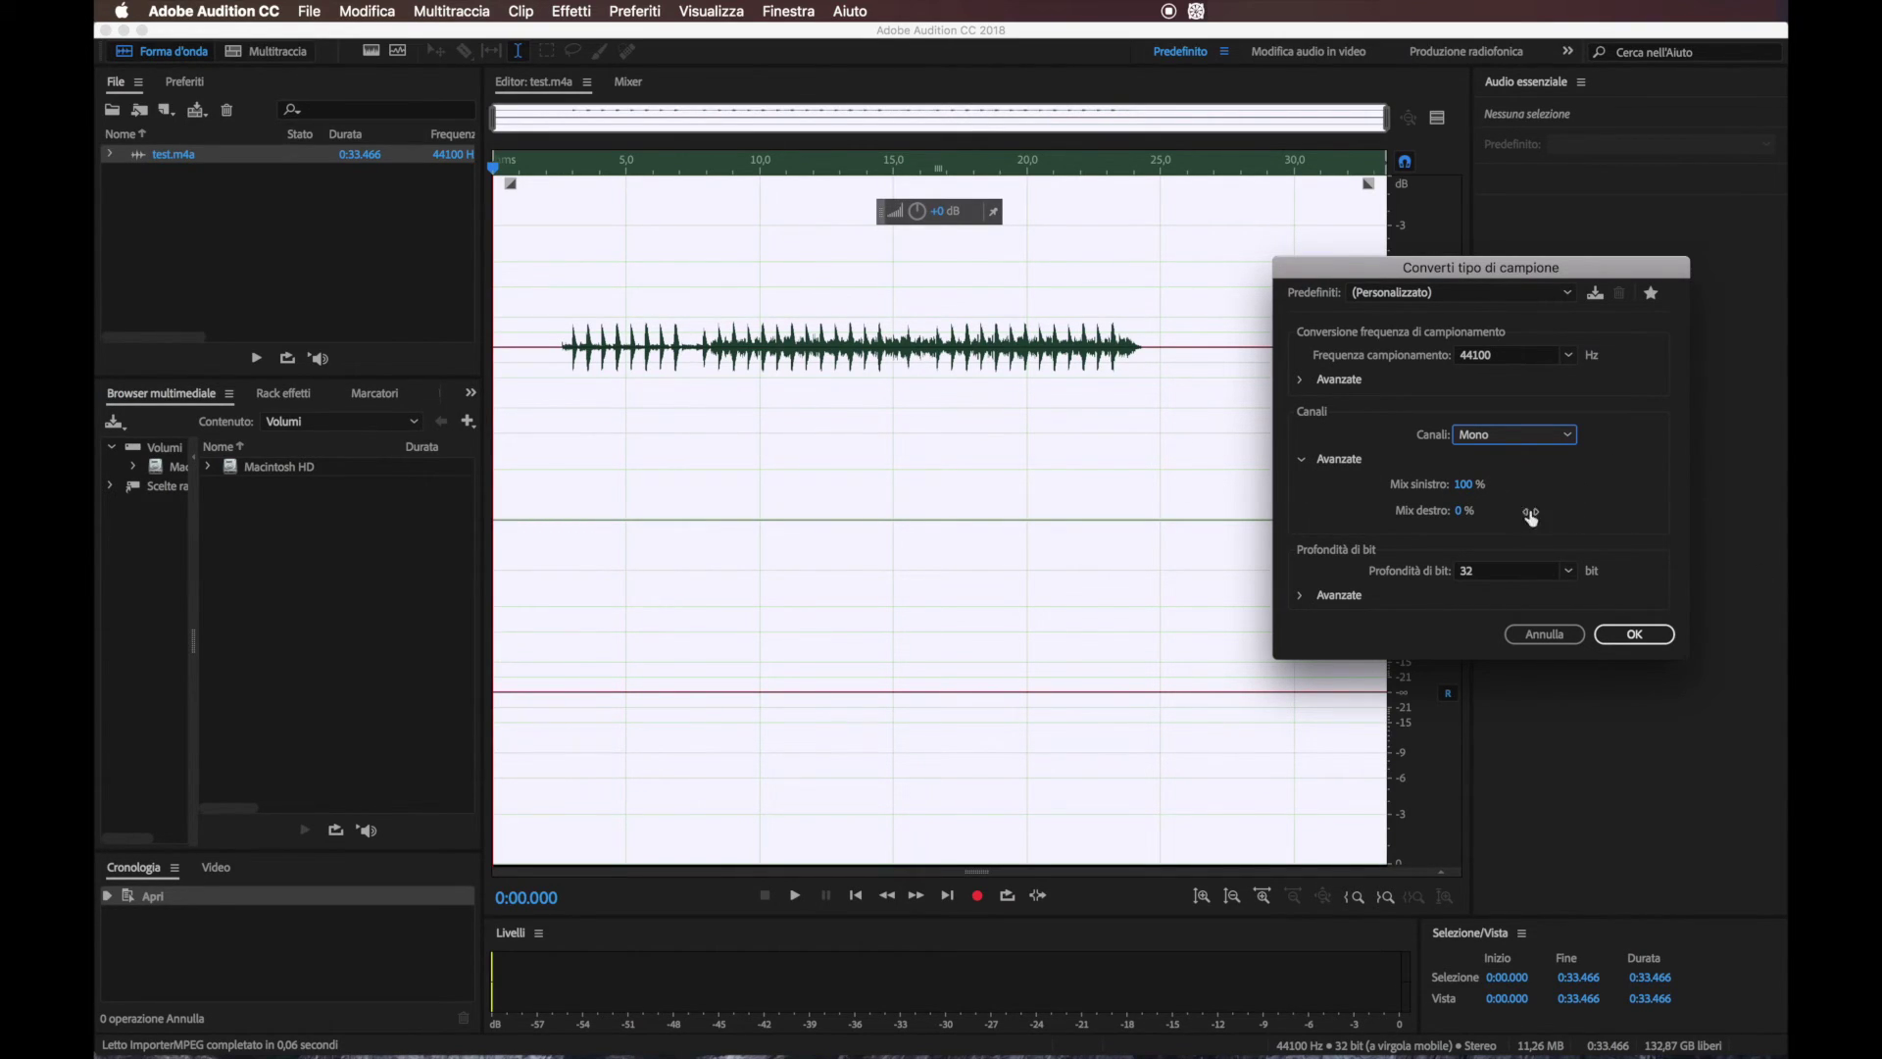
left_click(1654, 643)
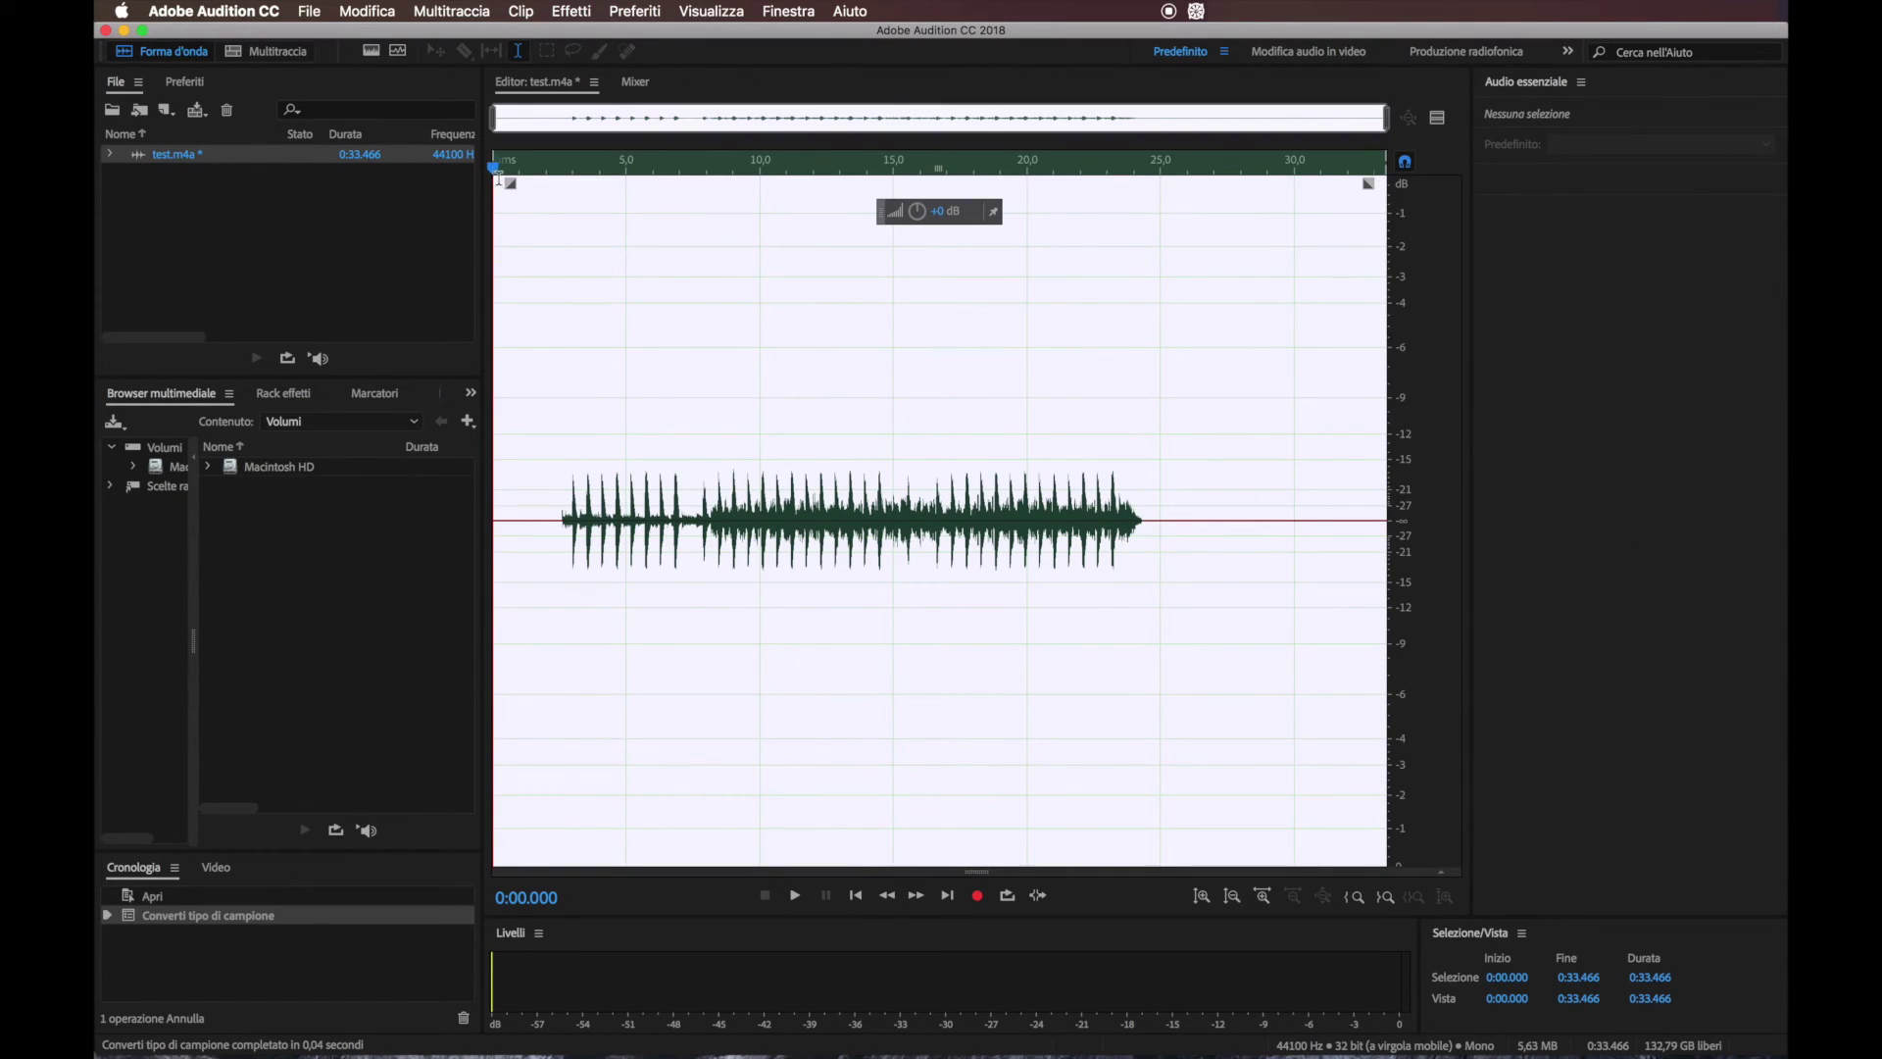
left_click_drag(494, 178, 813, 172)
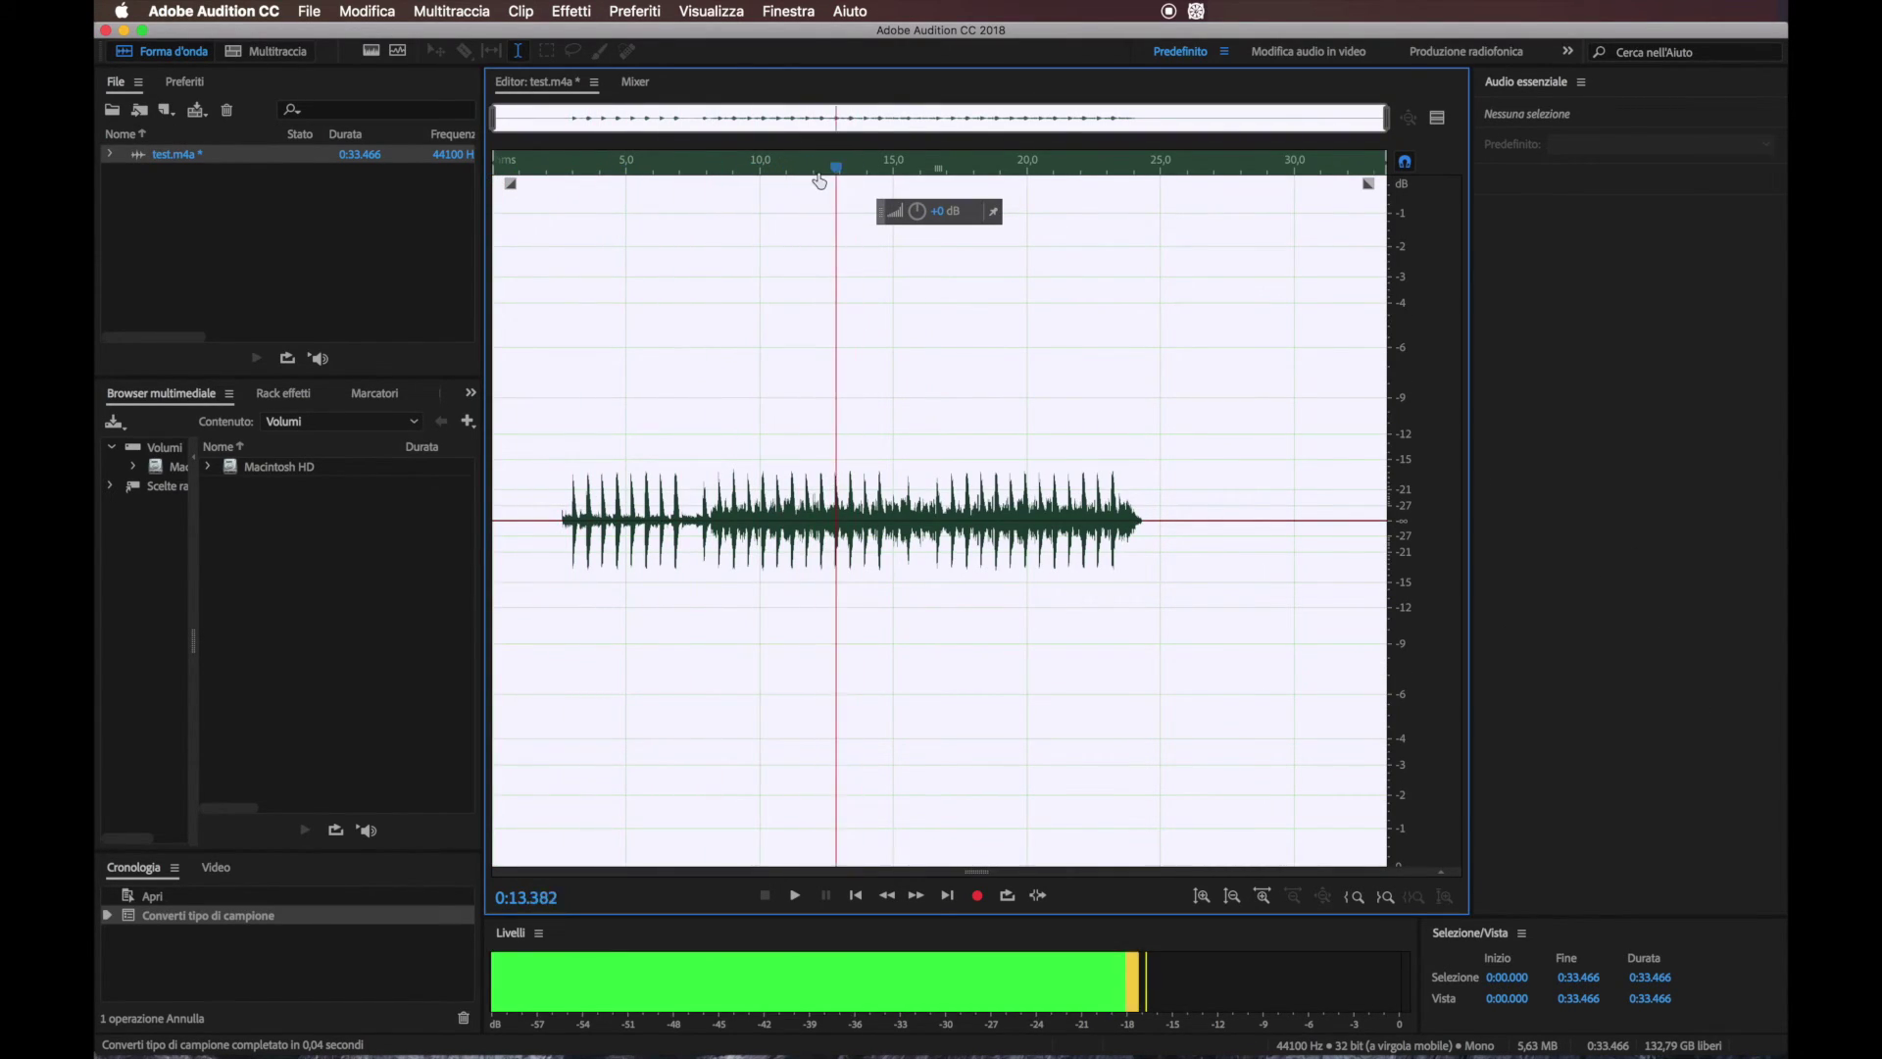
left_click_drag(835, 169, 486, 174)
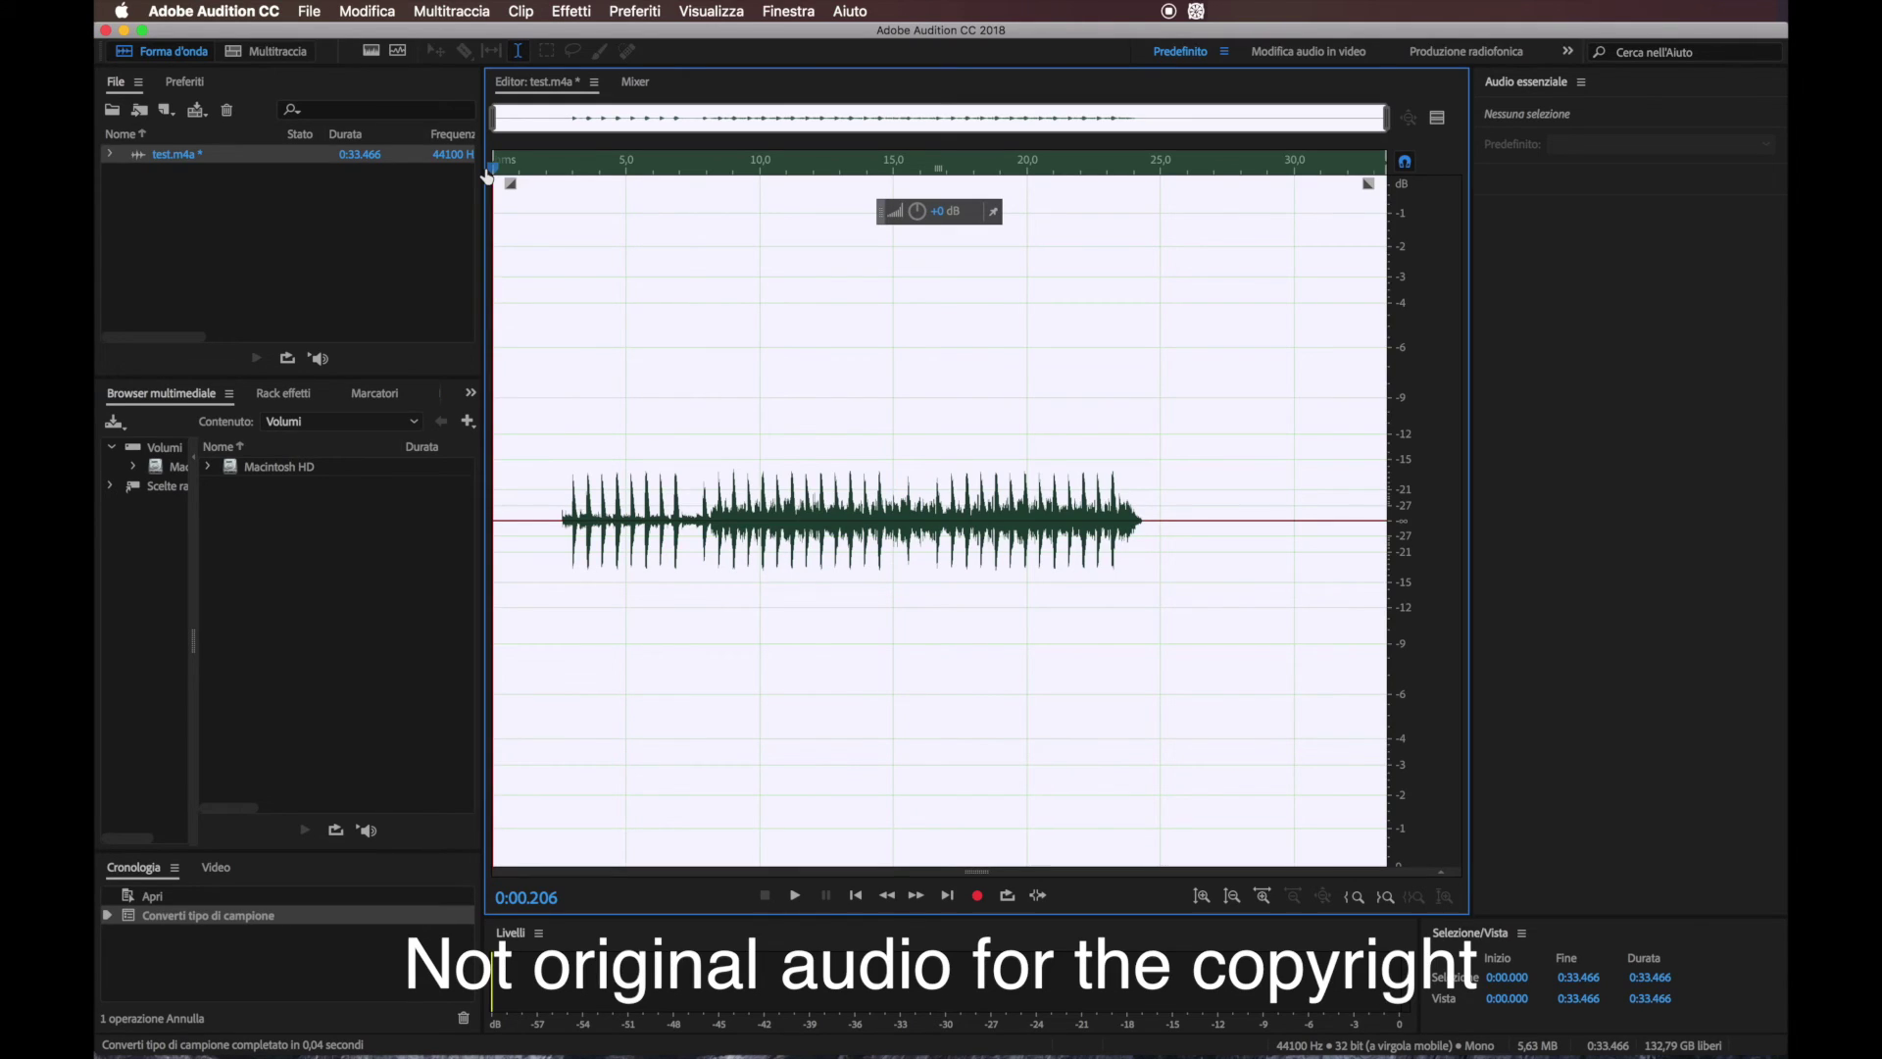
left_click_drag(487, 174, 493, 173)
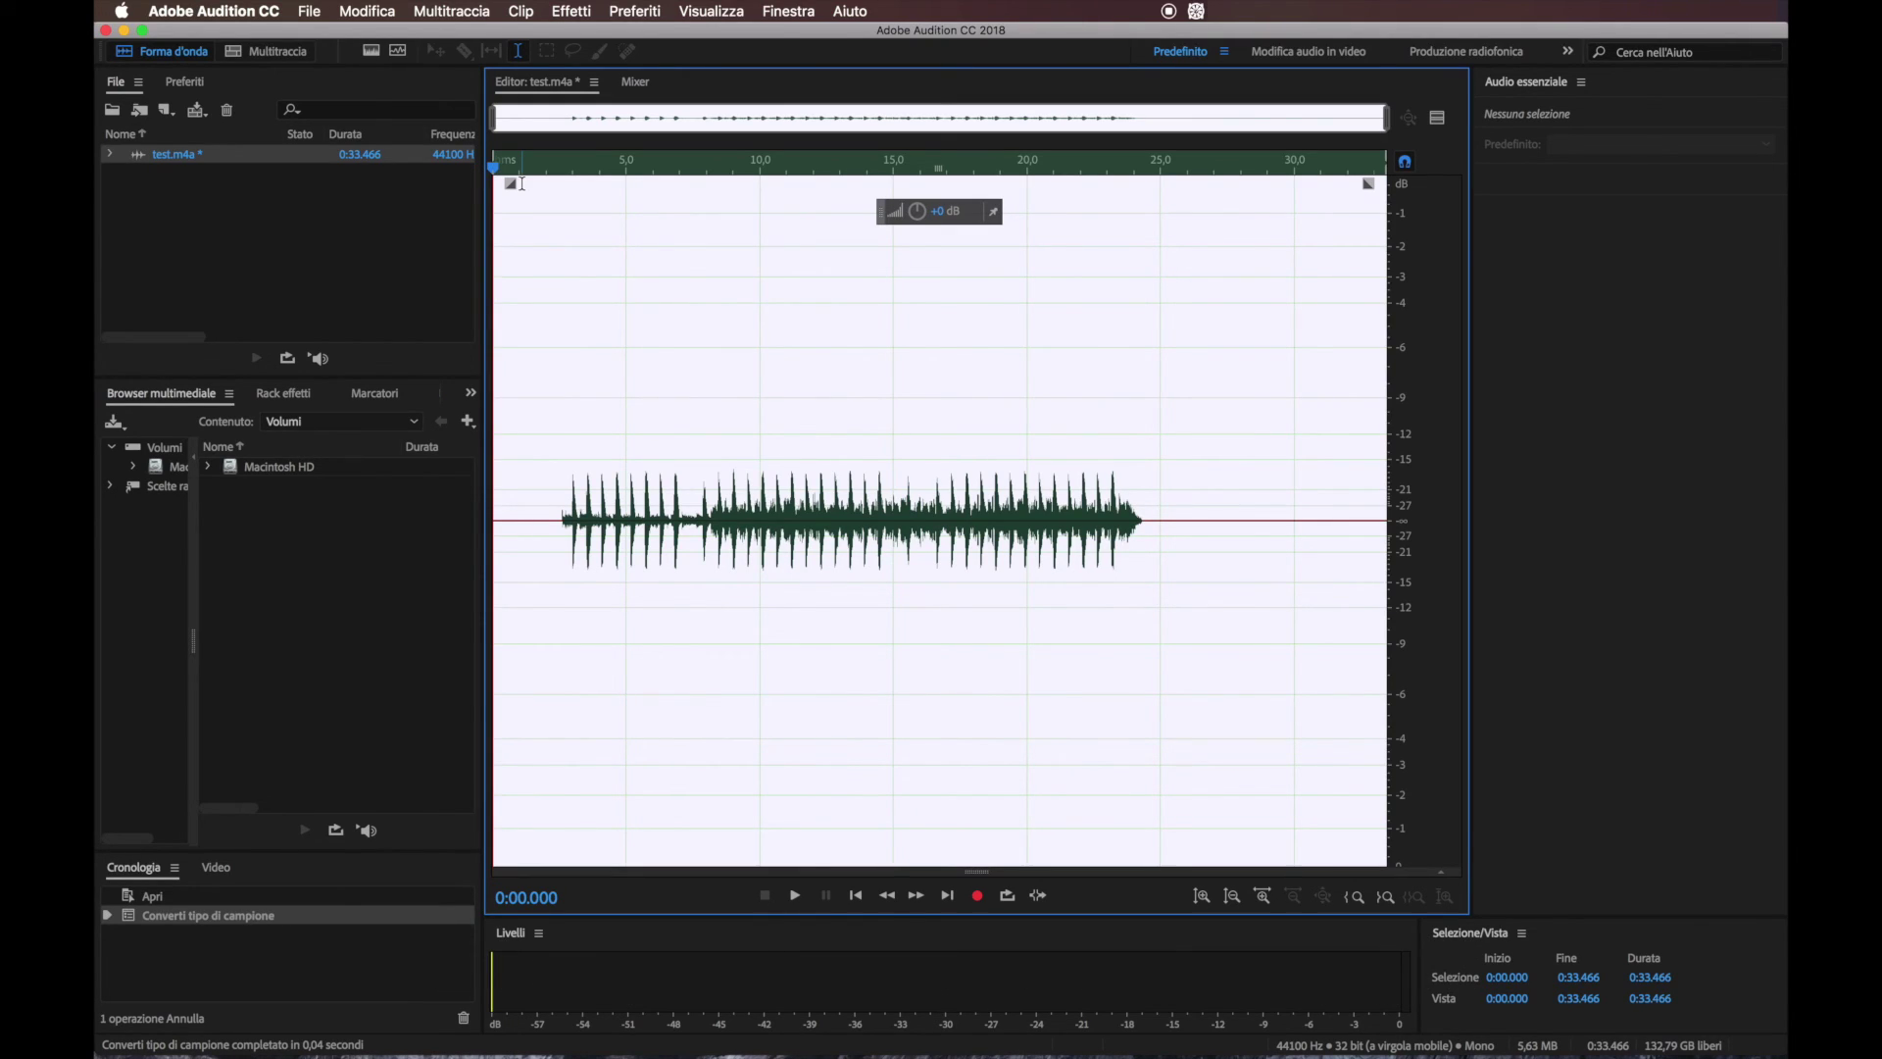